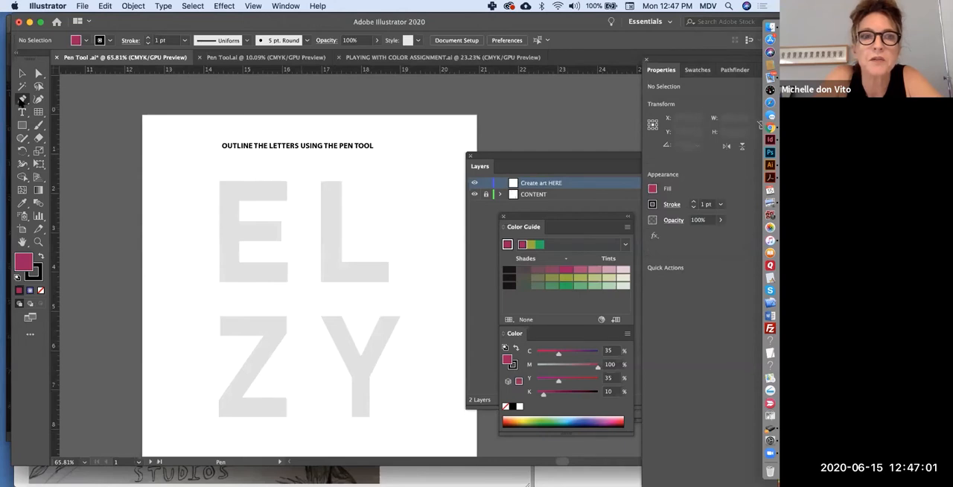
Trace the top arm of the letter E with the Pen tool and set the path's fill to None.
left_click(218, 180)
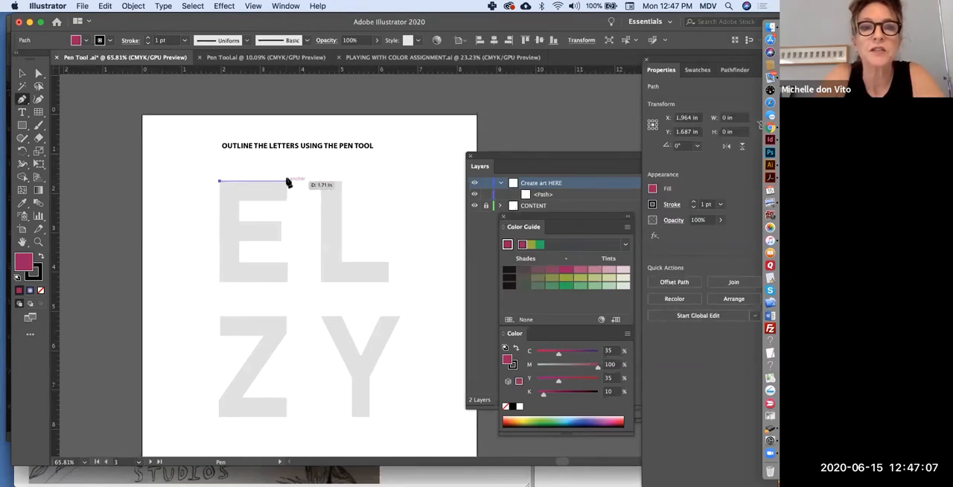
scroll(287, 182, "up", 5)
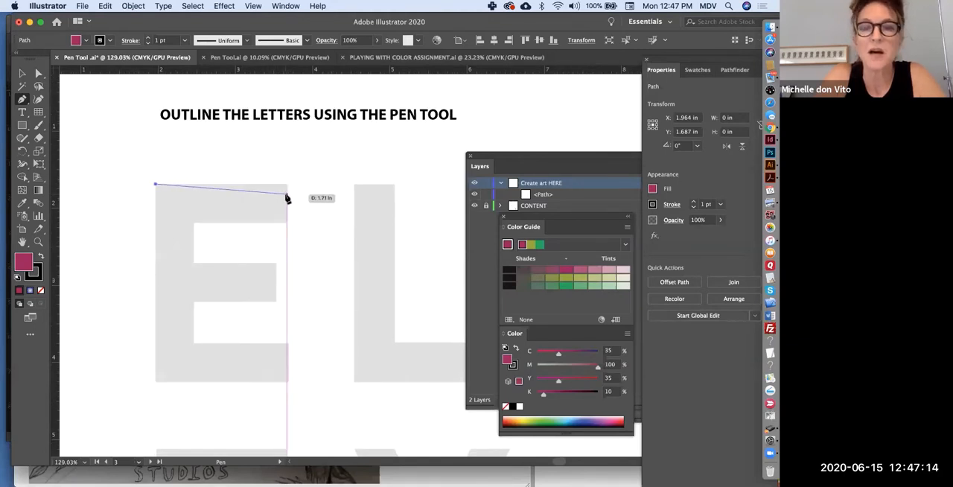
left_click(288, 184)
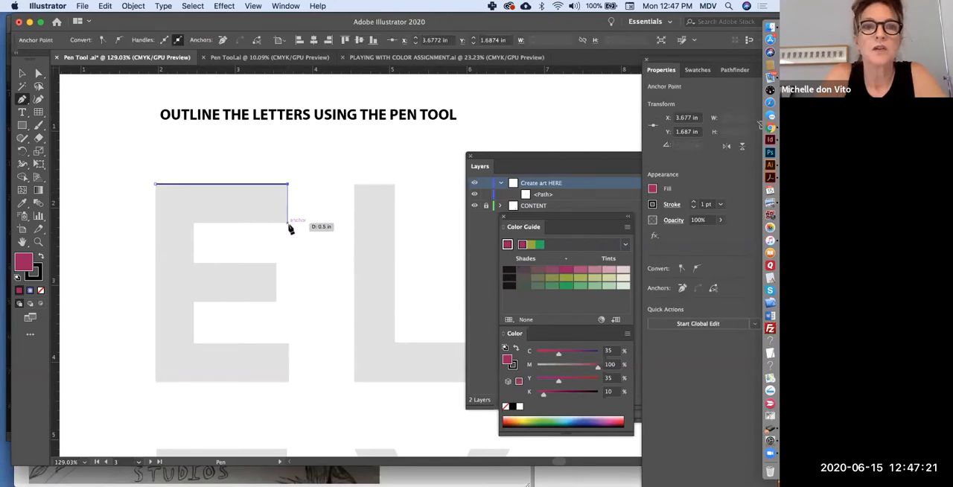
left_click(288, 222)
left_click(194, 221)
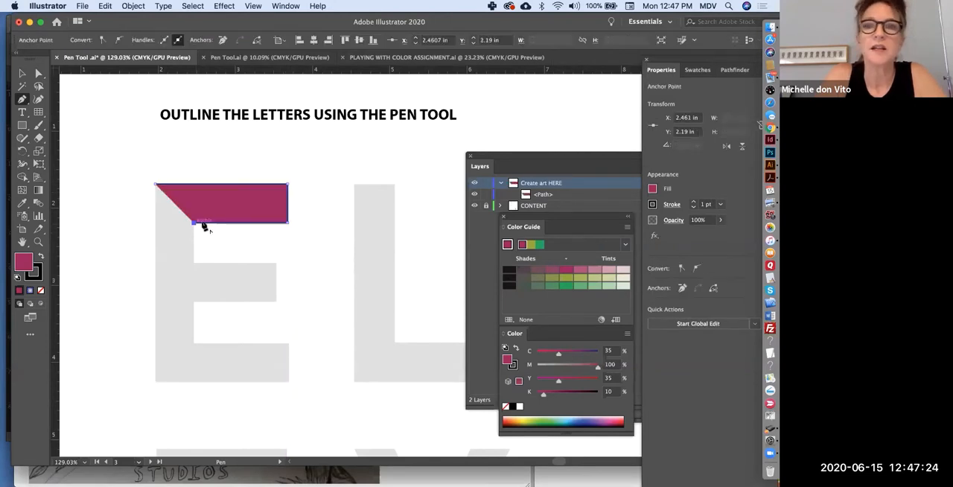
left_click(652, 189)
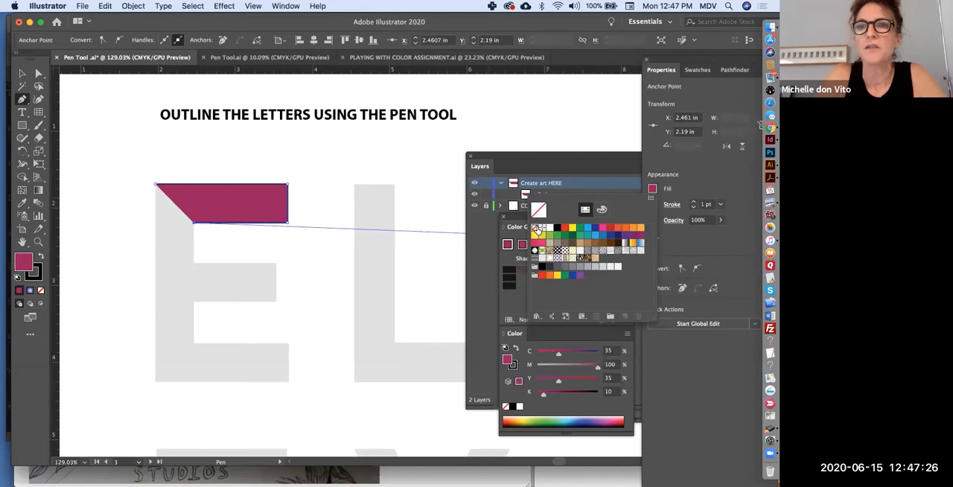
left_click(535, 228)
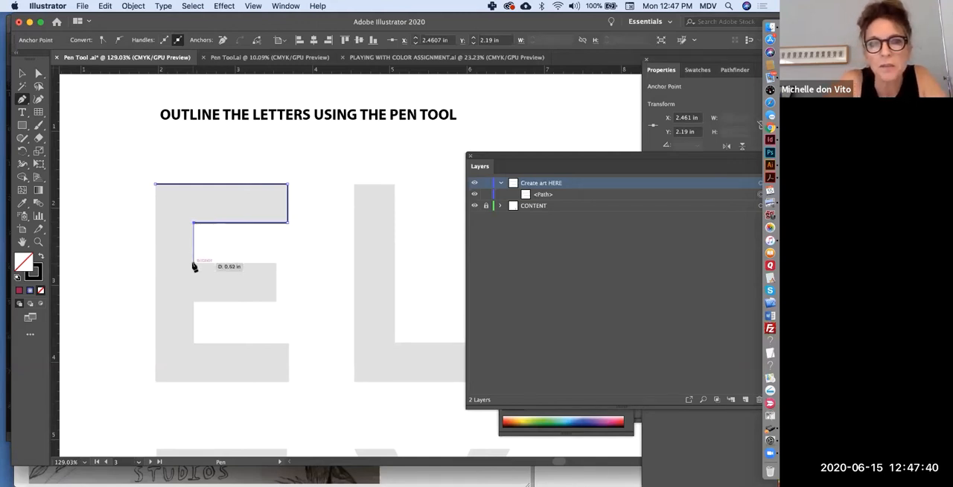
Continue the Pen path around the E's middle arm, bottom arm and stem, and close it at the starting corner.
left_click(193, 262)
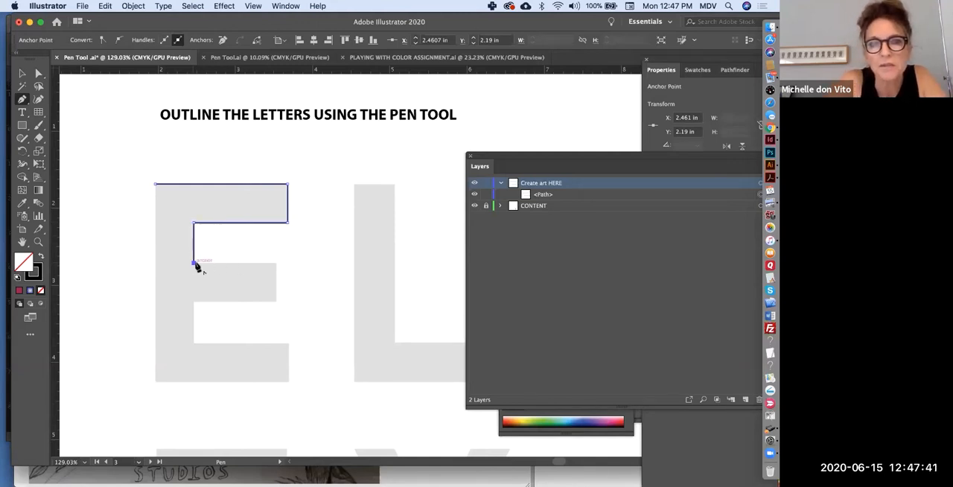
left_click(276, 262)
left_click(276, 301)
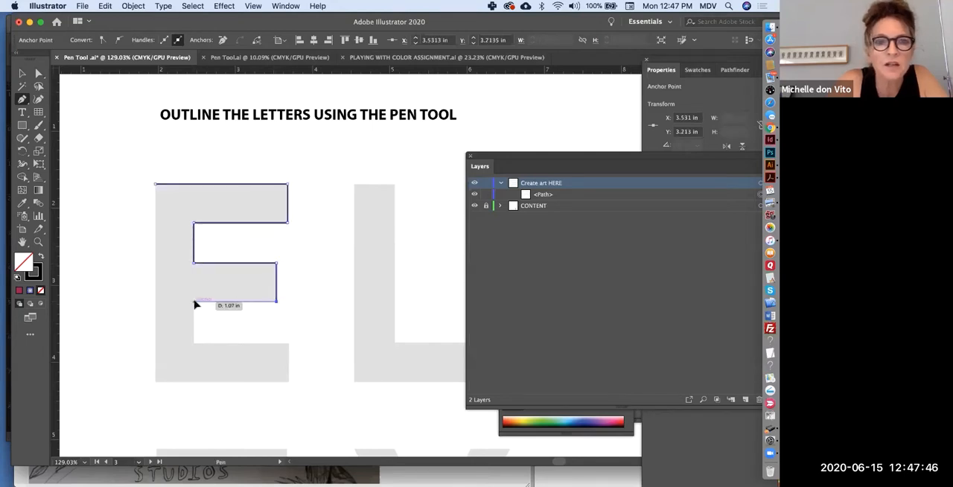
left_click(194, 302)
left_click(193, 343)
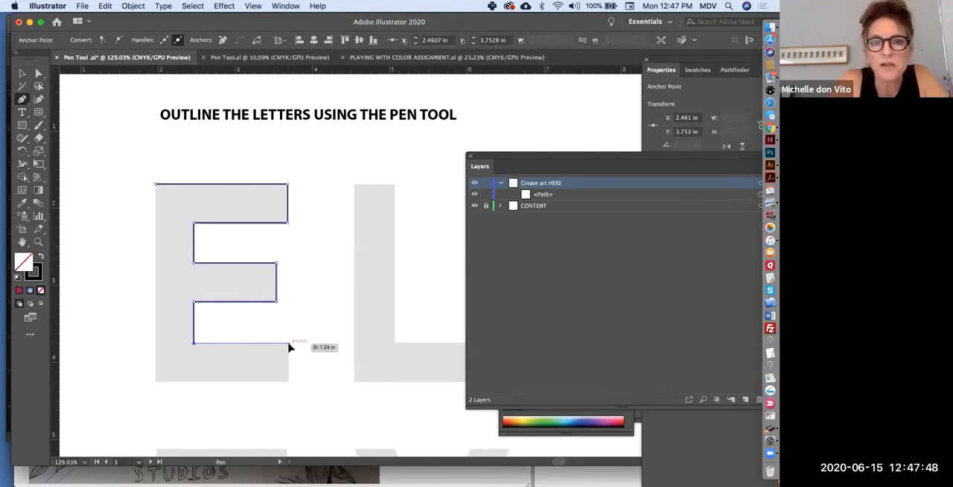
left_click(288, 343)
left_click(288, 382)
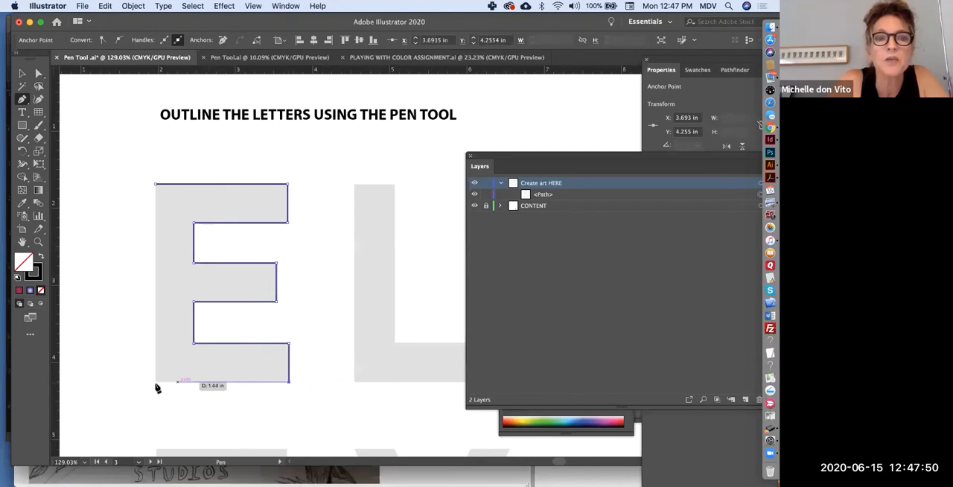
left_click(155, 382)
left_click(155, 184)
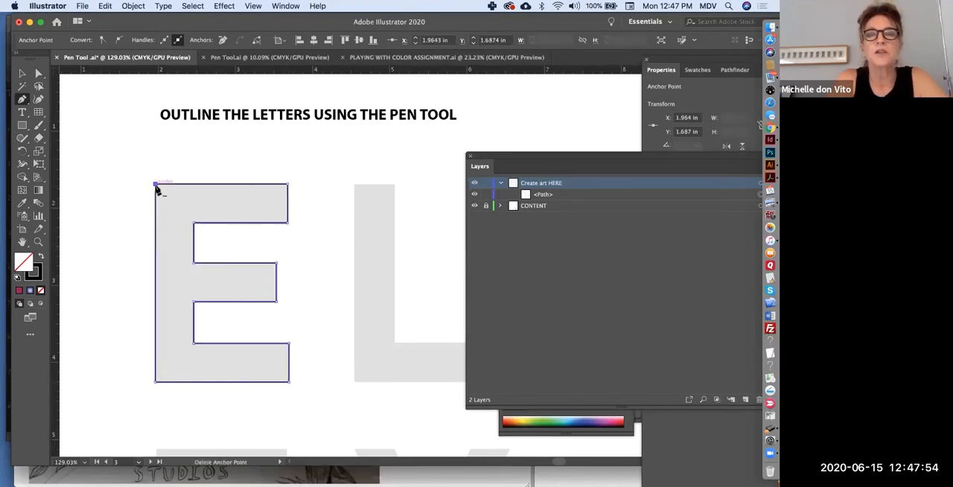
Trace the letter L with the Pen tool from its top edge, around the foot, to its lower-left corner.
scroll(418, 293, "down", 5)
scroll(408, 315, "down", 3)
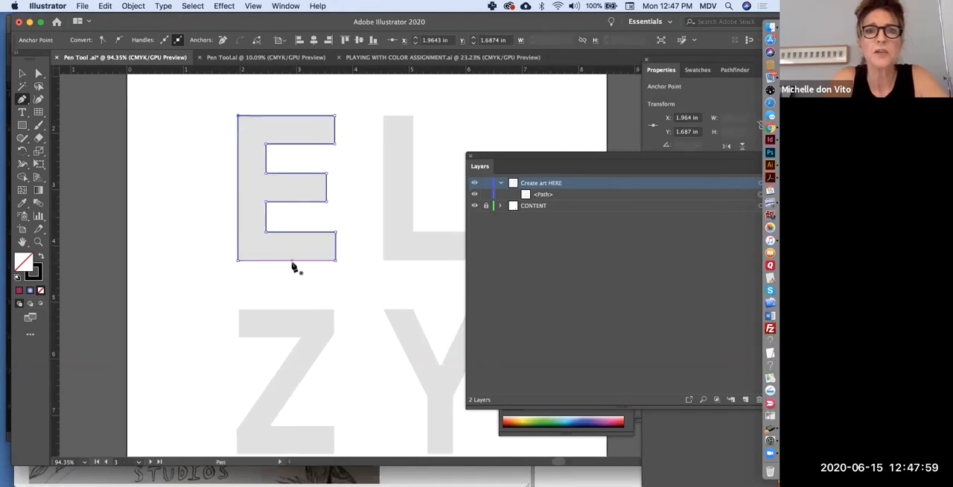
scroll(292, 267, "right", 3)
scroll(291, 267, "up", 1)
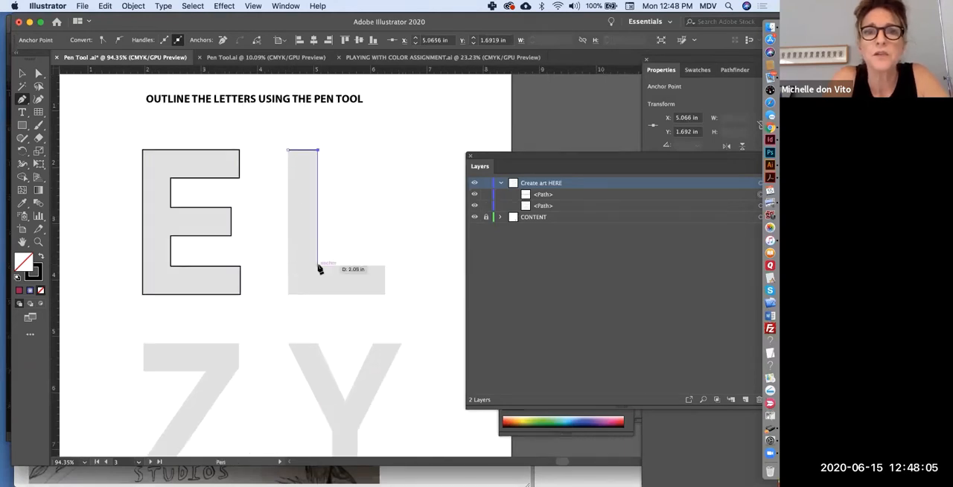
left_click(318, 266)
left_click(385, 267)
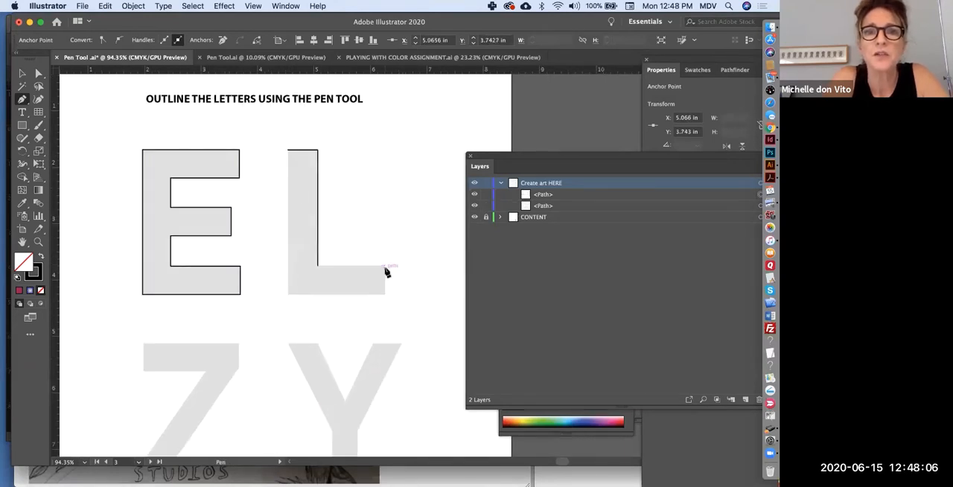
left_click(385, 294)
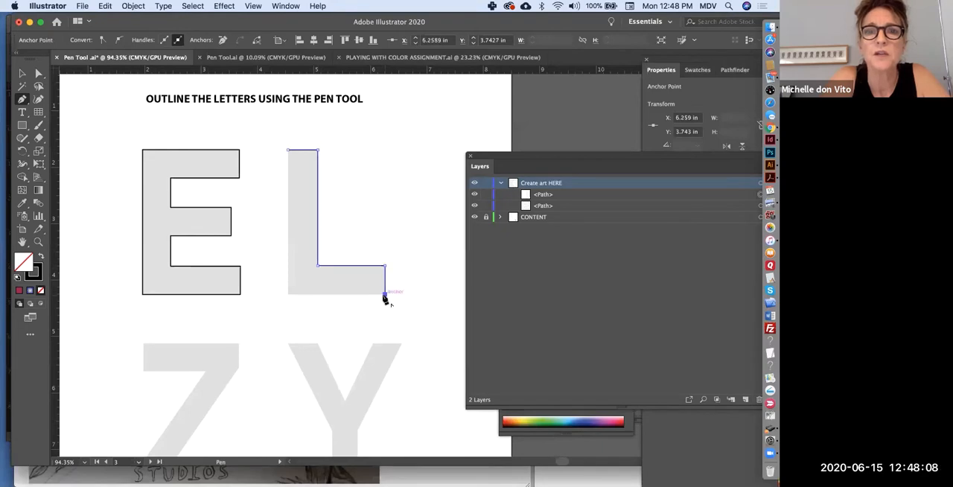
left_click(288, 294)
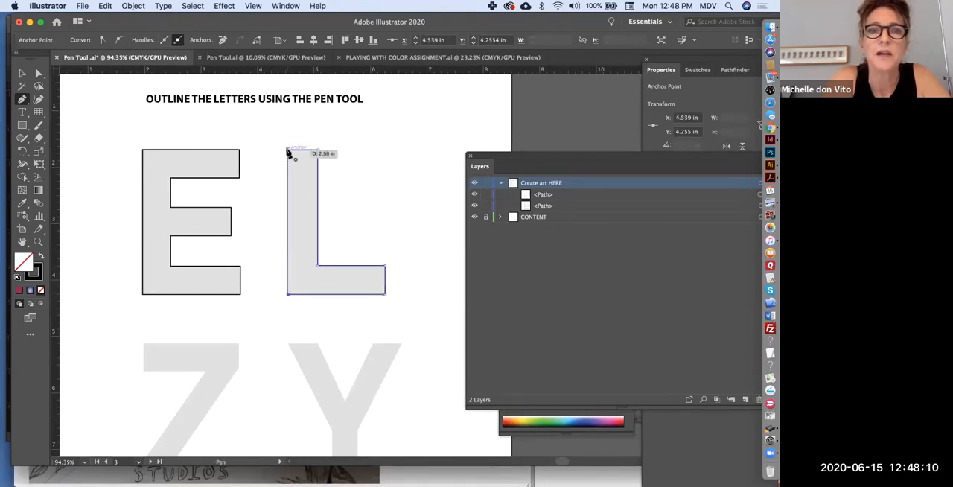
Undo the misplaced anchor near the L's starting corner and close the outline at that corner.
scroll(288, 150, "up", 5)
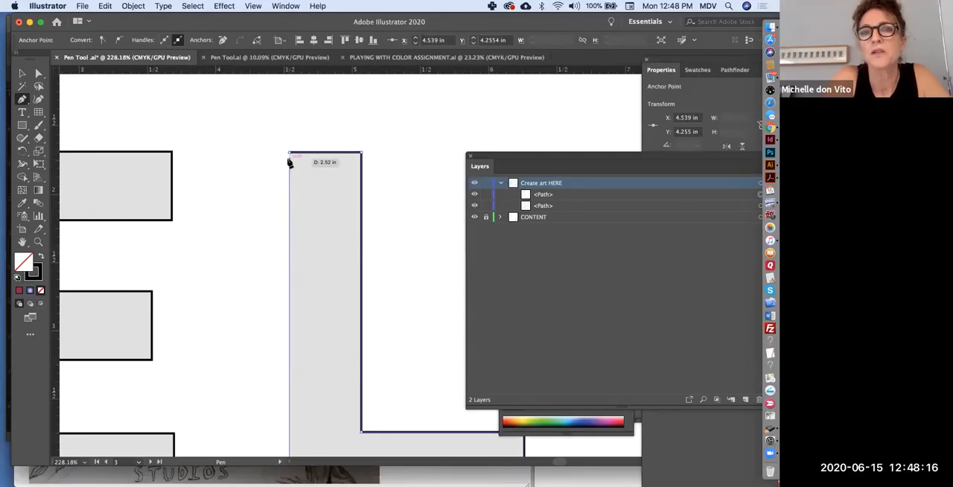
left_click(289, 156)
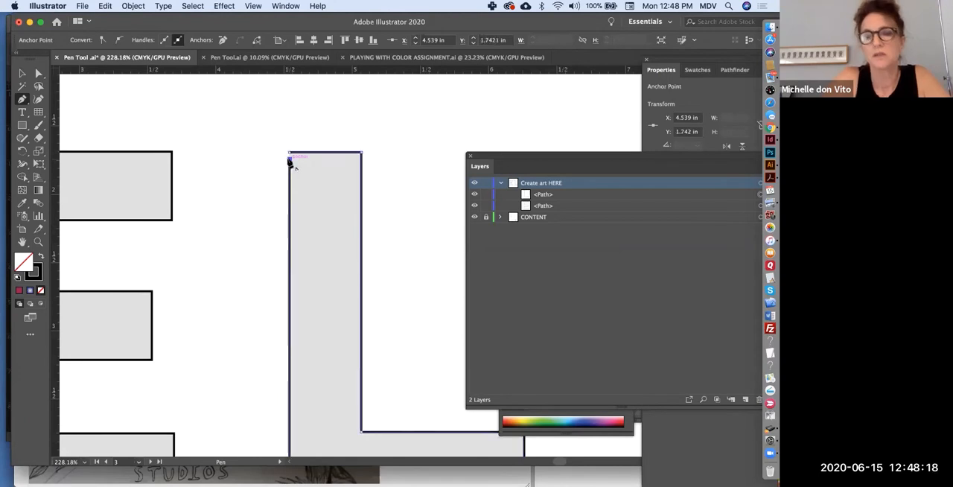
key("super+z")
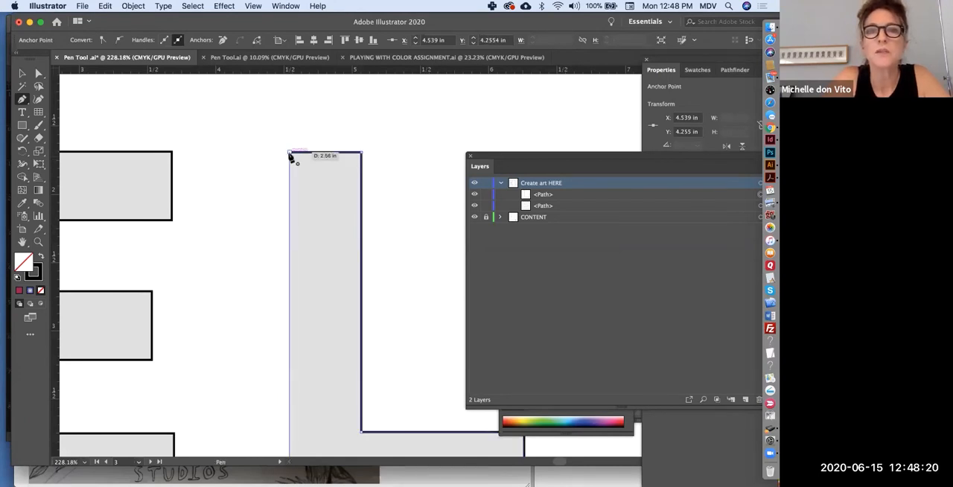
left_click(289, 156)
key("super+0")
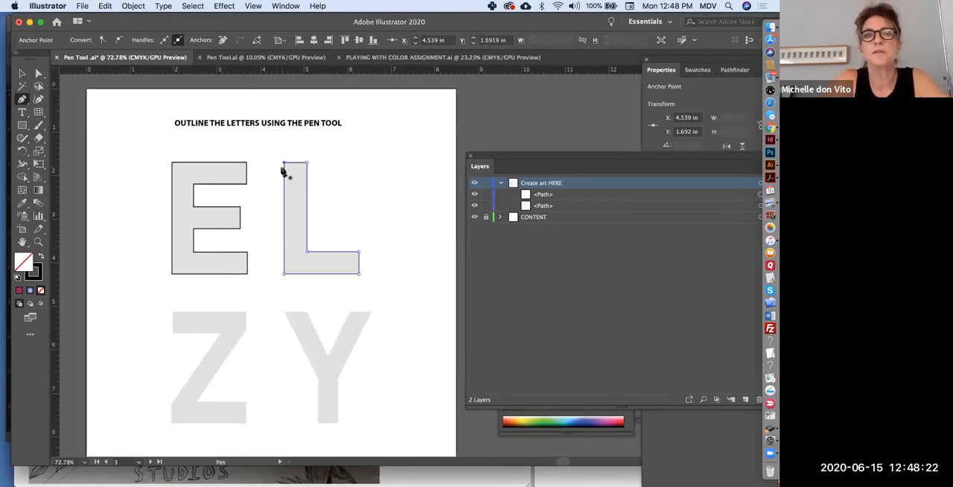
Examine the artboard for practising curve shapes and toggle the visibility of its guide grid.
scroll(281, 171, "down", 3)
scroll(281, 172, "down", 5)
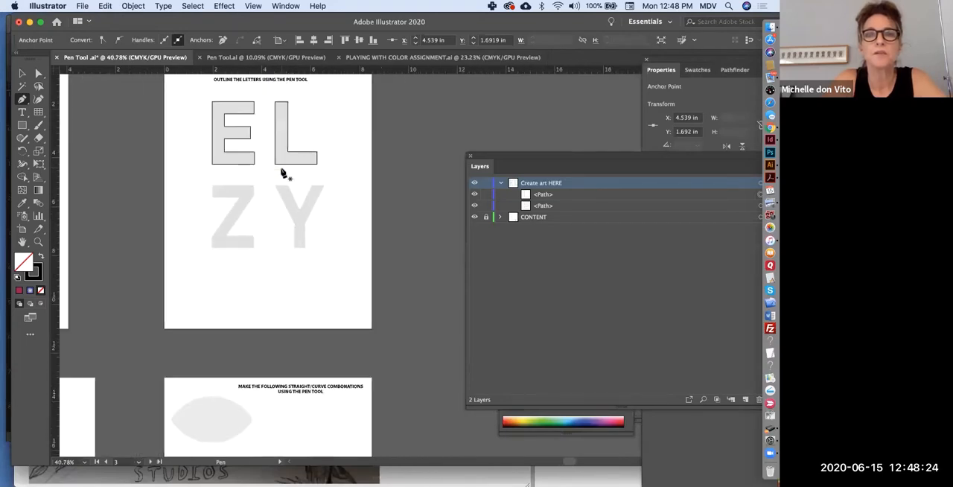
scroll(281, 172, "down", 4)
scroll(281, 172, "left", 5)
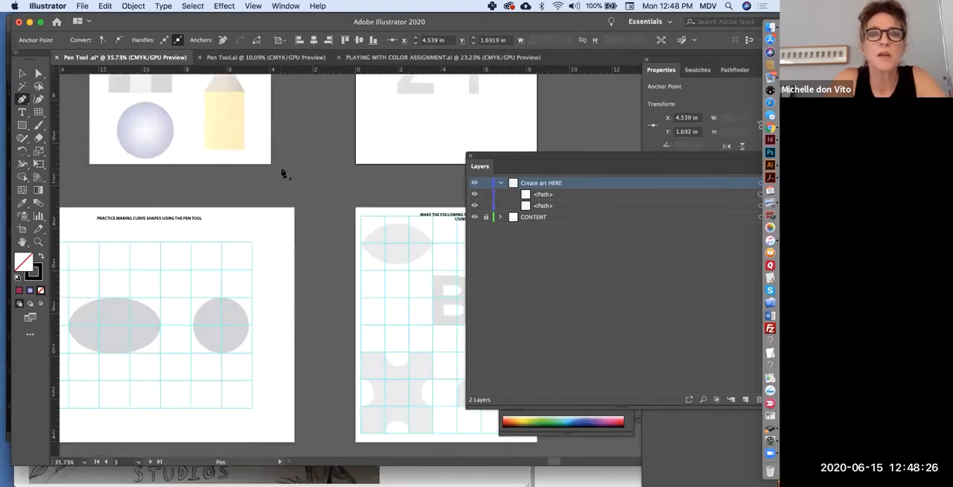
scroll(282, 172, "down", 5)
scroll(282, 172, "left", 3)
scroll(282, 171, "up", 3)
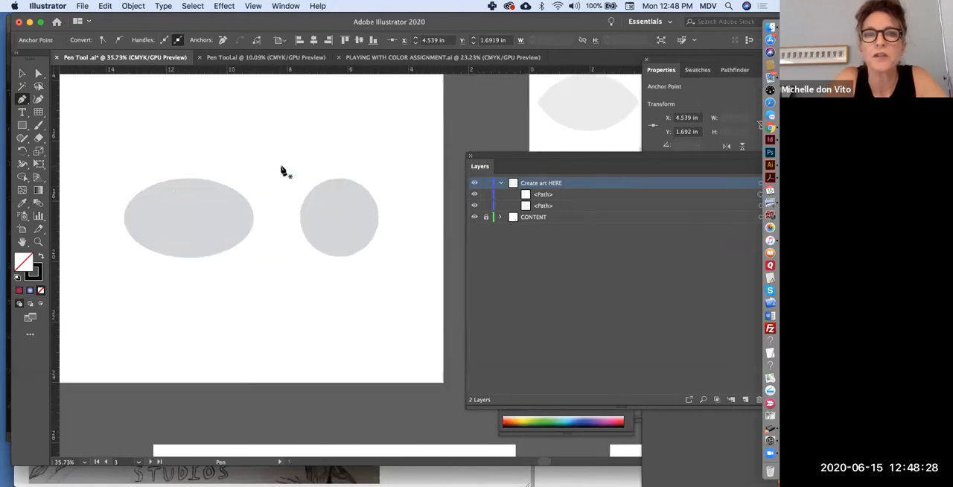
scroll(281, 170, "up", 2)
key("super+semicolon")
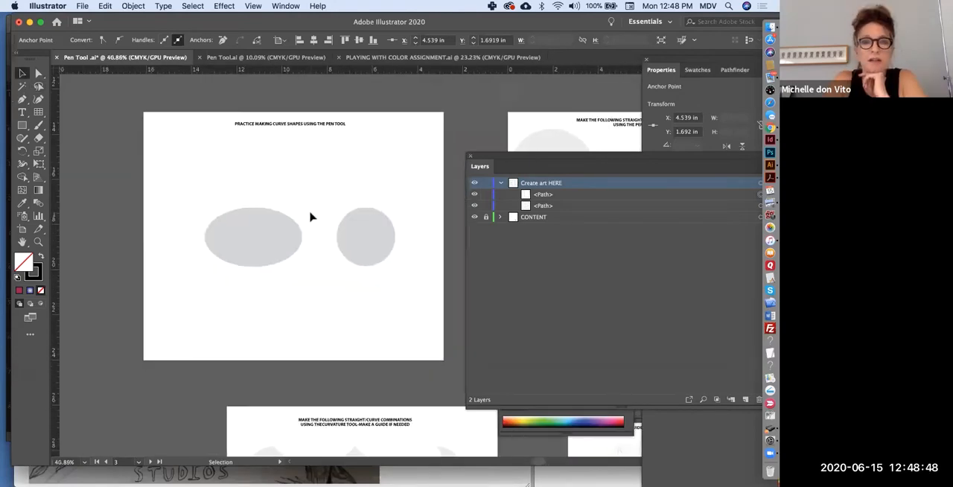
Draw a rectangular grid of 8 columns and 8 rows, about 8.87 by 7.38 in, on the empty artboard.
scroll(311, 216, "down", 1)
scroll(311, 216, "down", 5)
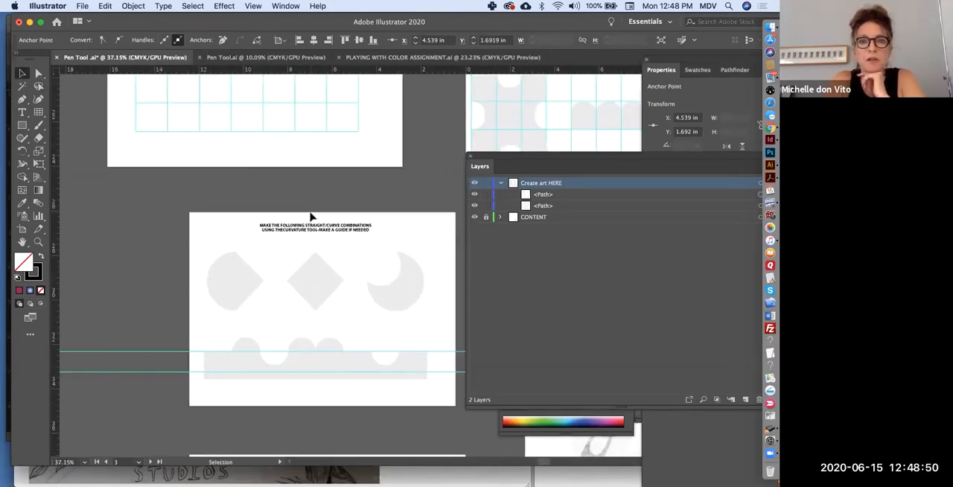
scroll(311, 216, "down", 5)
scroll(311, 216, "right", 1)
scroll(311, 216, "down", 3)
scroll(311, 217, "left", 1)
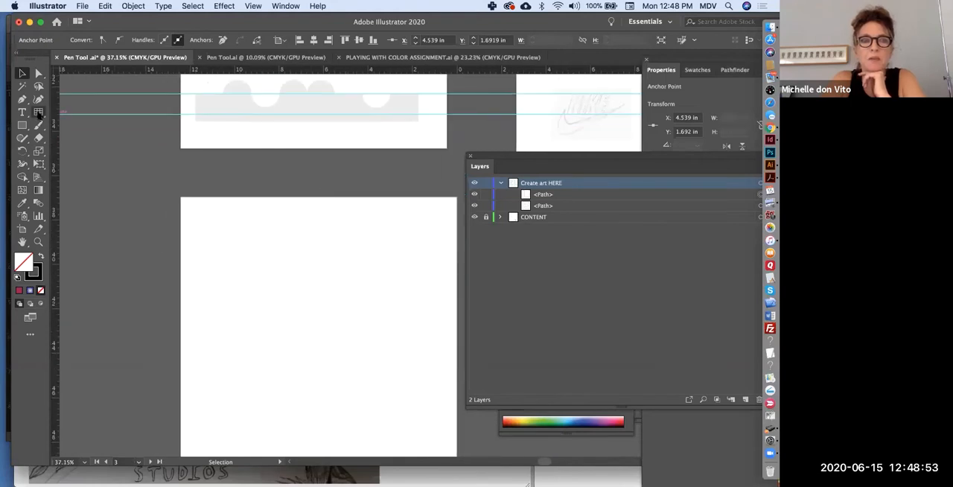
key("backslash")
left_click_drag(211, 246, 408, 409)
key("Left")
key("Right")
key("Right")
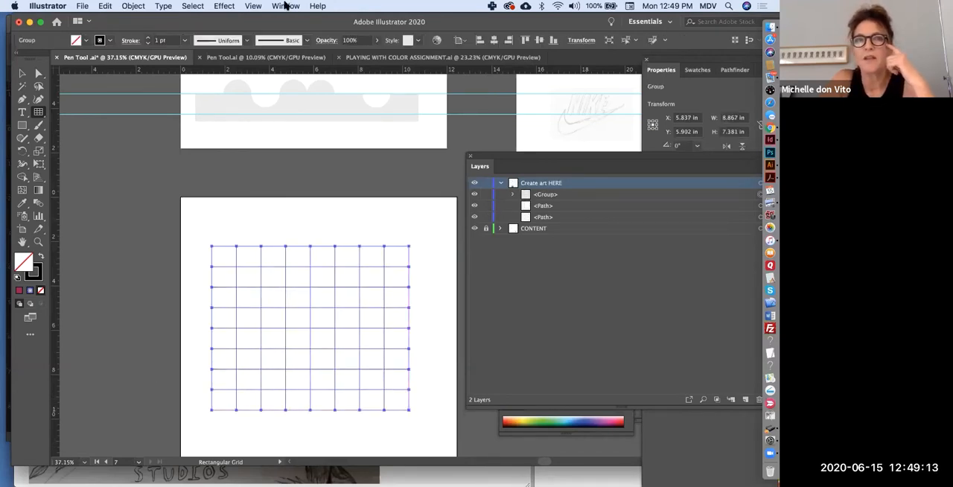
Convert the selected rectangular grid into guides.
left_click(247, 6)
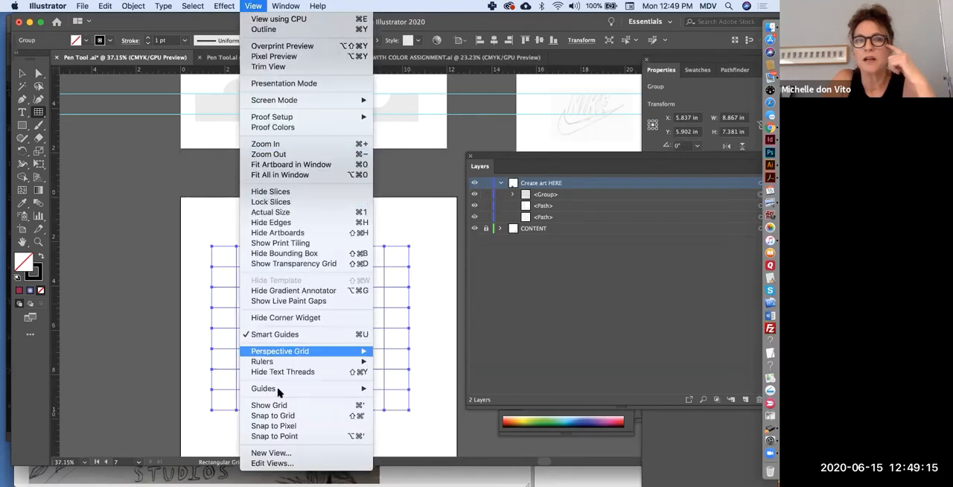
mouse_move(280, 394)
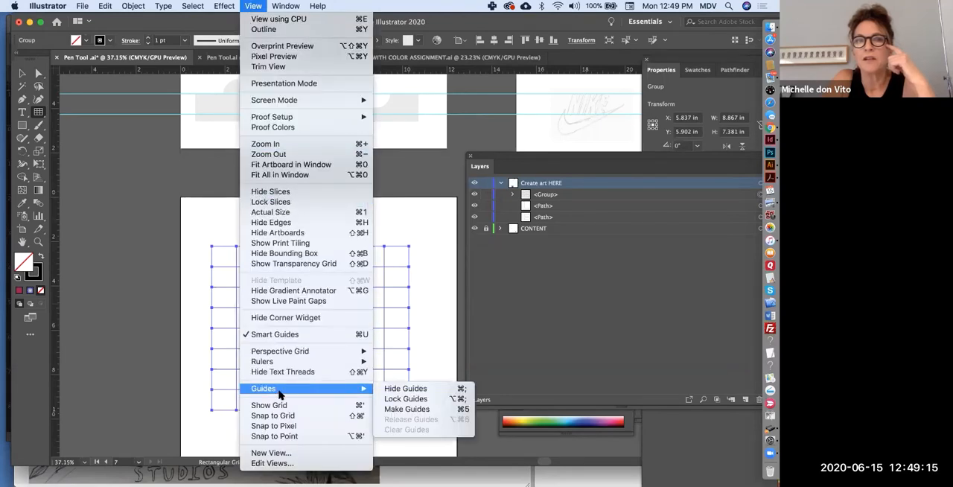
left_click(399, 409)
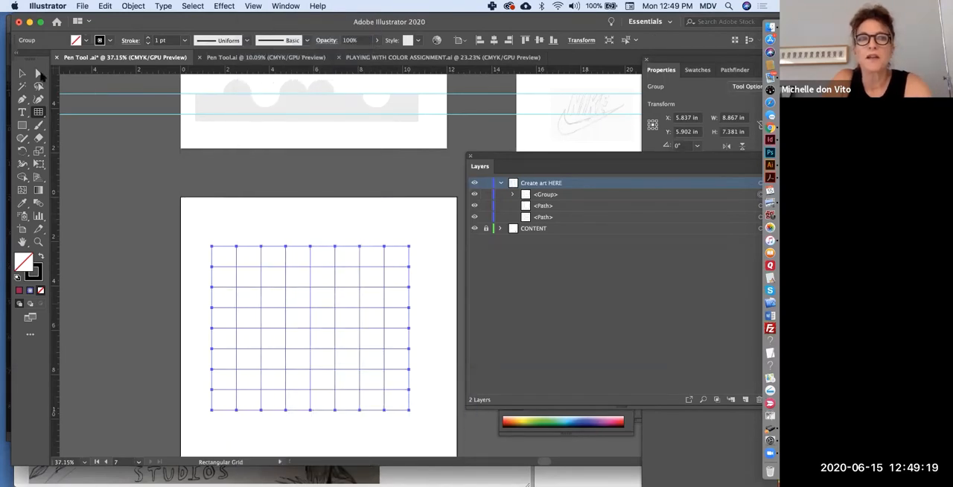
Try moving the guide grid up and to the right on the artboard, and undo the move.
left_click(22, 73)
left_click(250, 250)
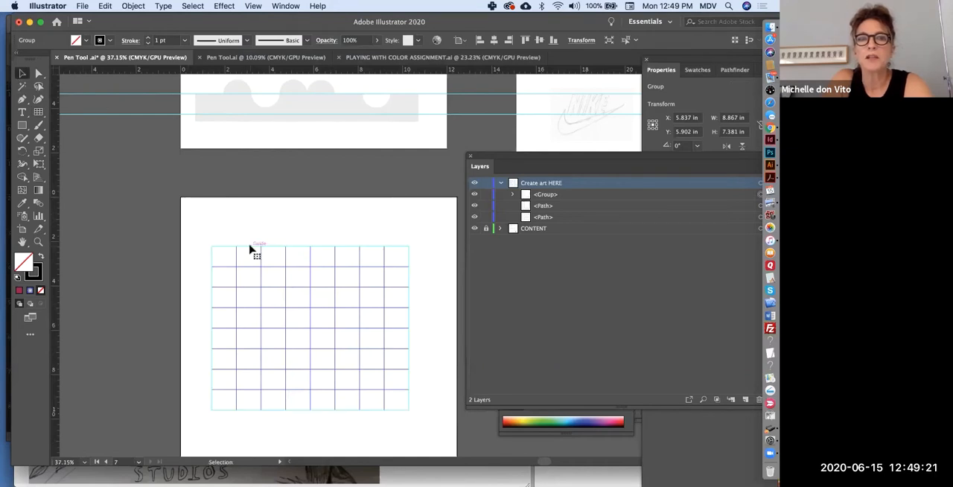
left_click_drag(250, 246, 293, 220)
key("super+z")
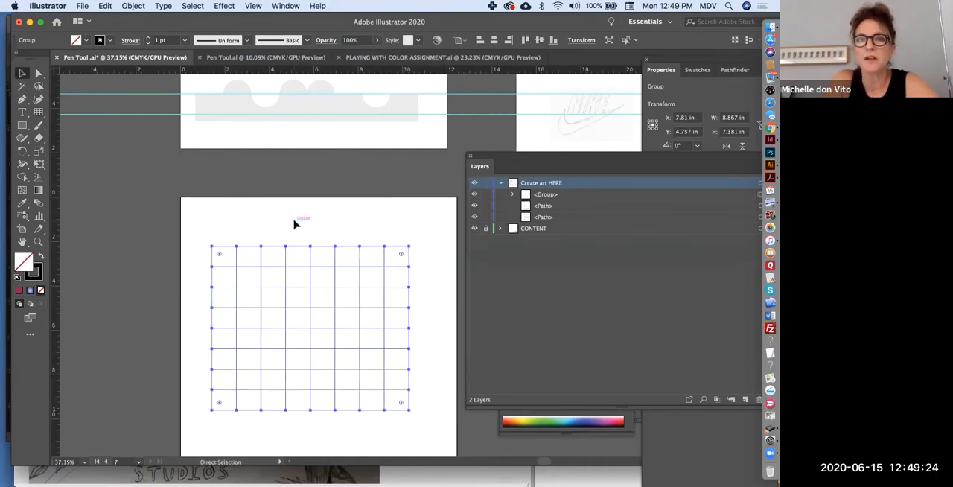
Lock the document's guides.
left_click(253, 6)
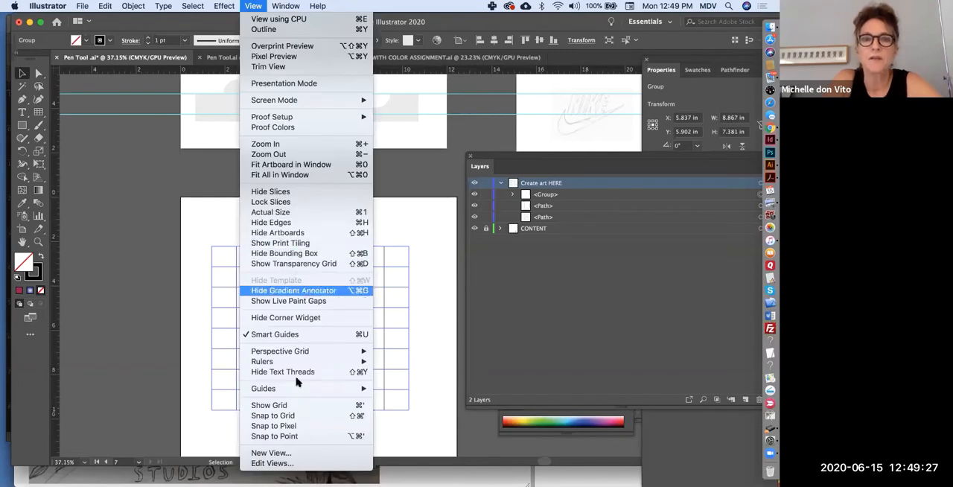
mouse_move(296, 386)
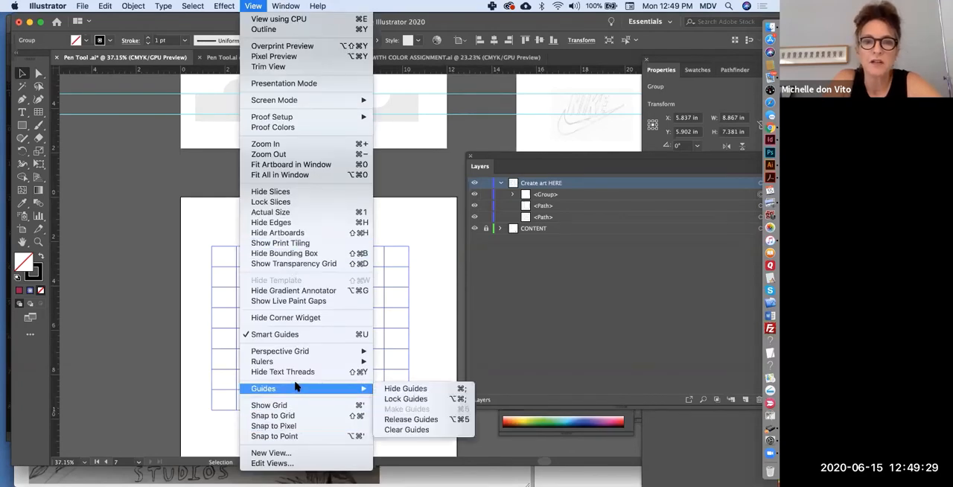
left_click(409, 399)
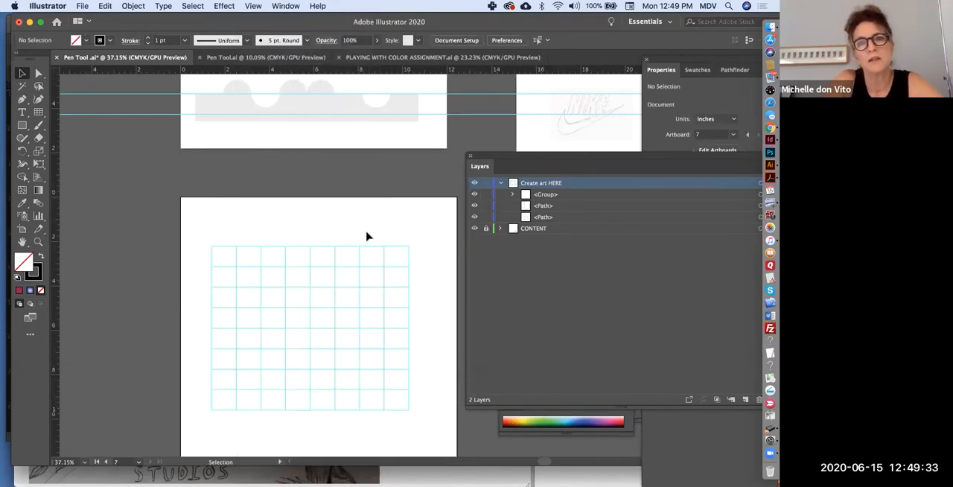
Review the Guides & Grid preferences, including the guide colour, grid style and gridline spacing.
scroll(367, 237, "up", 3)
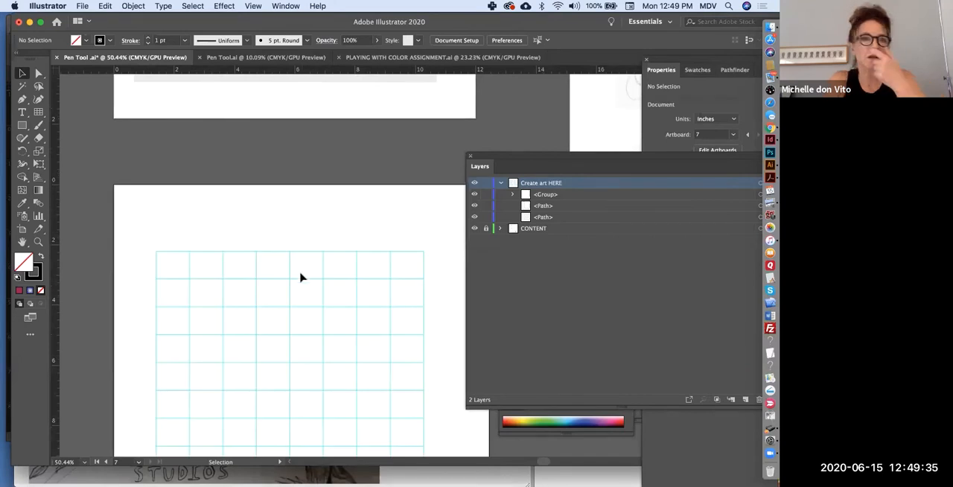
left_click(51, 6)
mouse_move(56, 35)
left_click(171, 80)
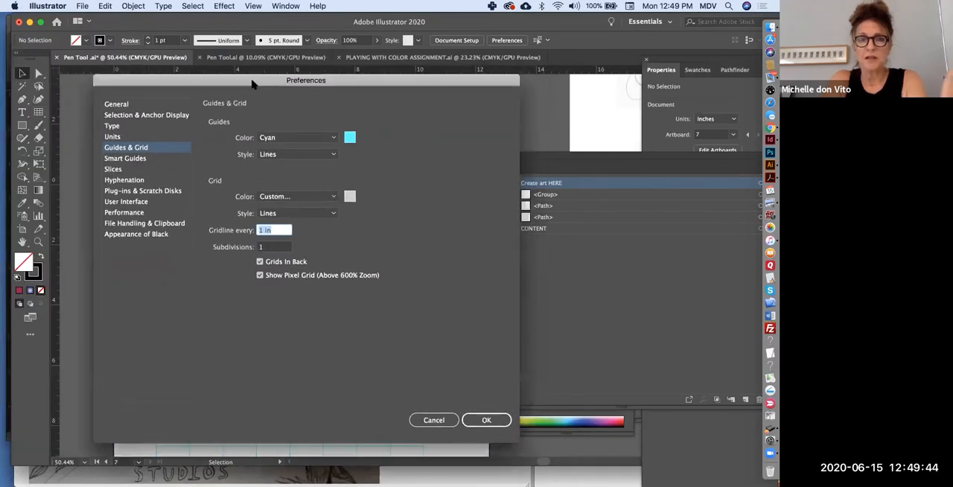
left_click(470, 422)
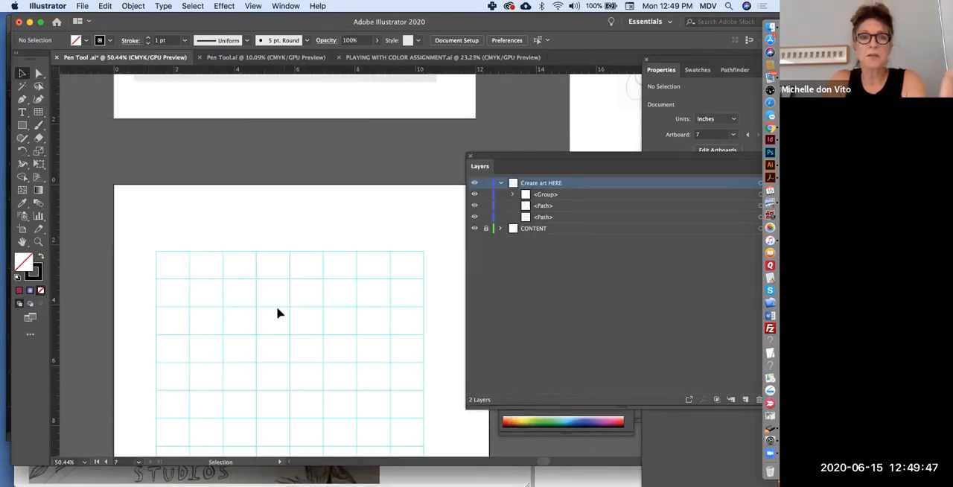
Show the document grid behind the artboards and hide it again.
scroll(277, 312, "down", 2)
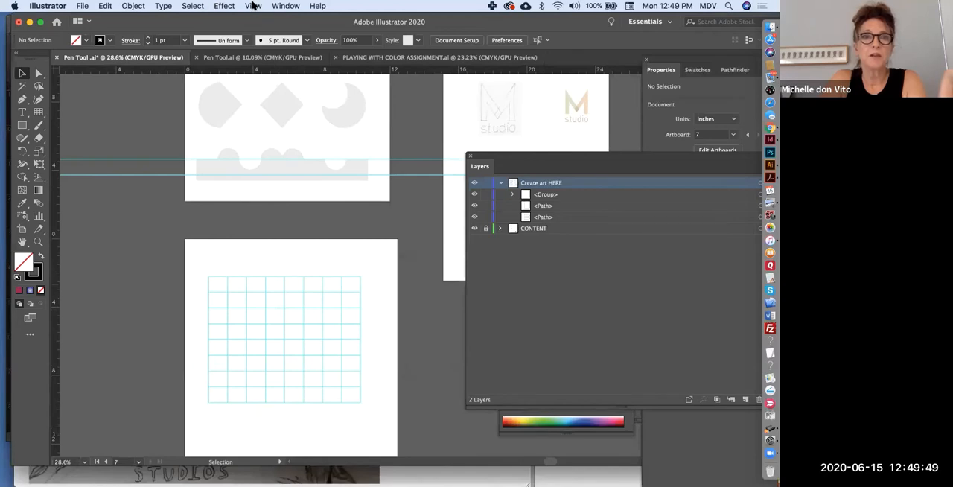
left_click(253, 6)
left_click(295, 407)
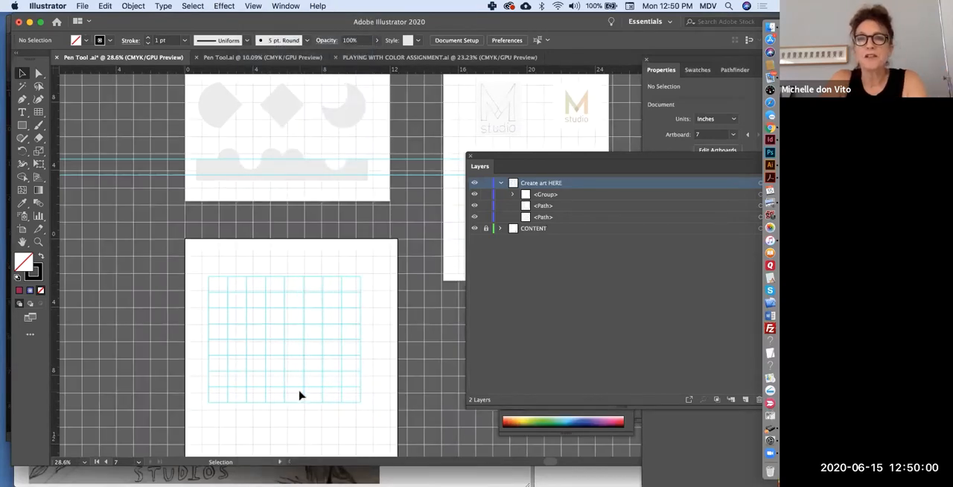
scroll(289, 410, "down", 1)
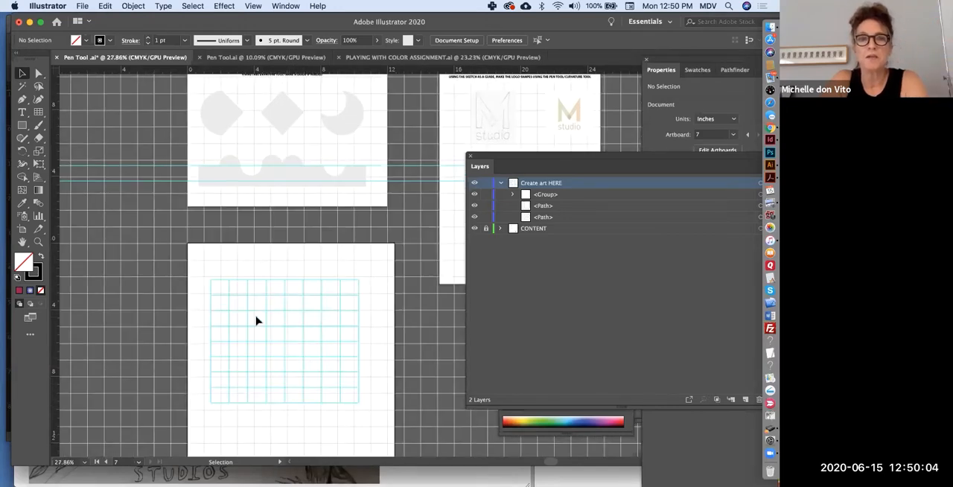
left_click(253, 6)
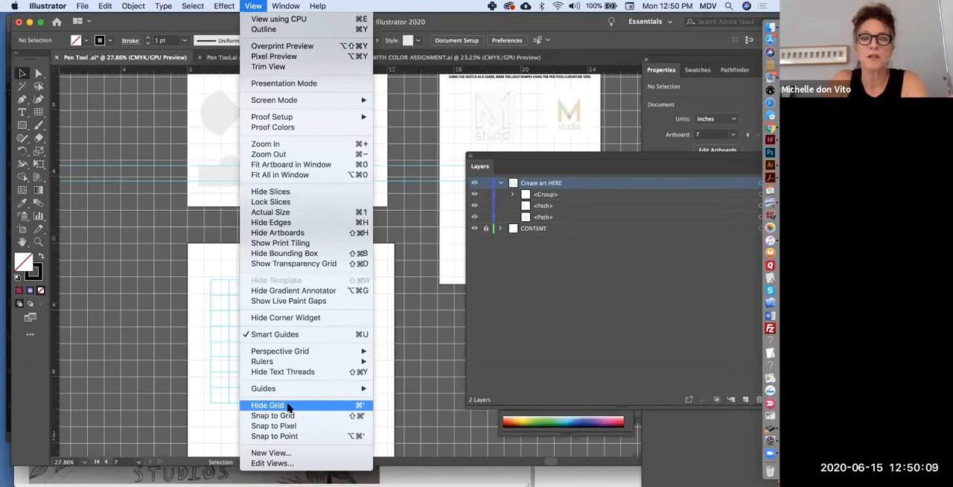
left_click(288, 405)
Start a Pen tool path around the grey ellipse on the curve practice artboard, with smooth anchors at its topmost and rightmost points.
scroll(321, 301, "up", 2)
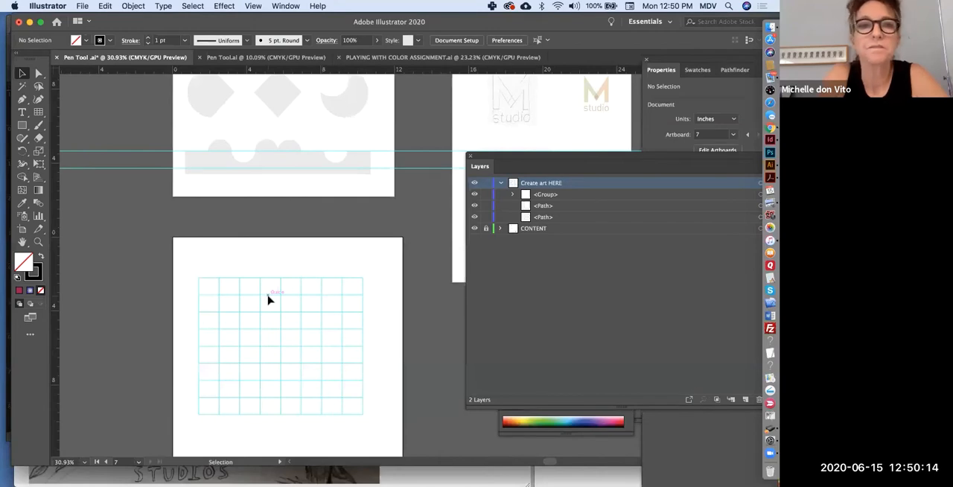
scroll(268, 297, "down", 5)
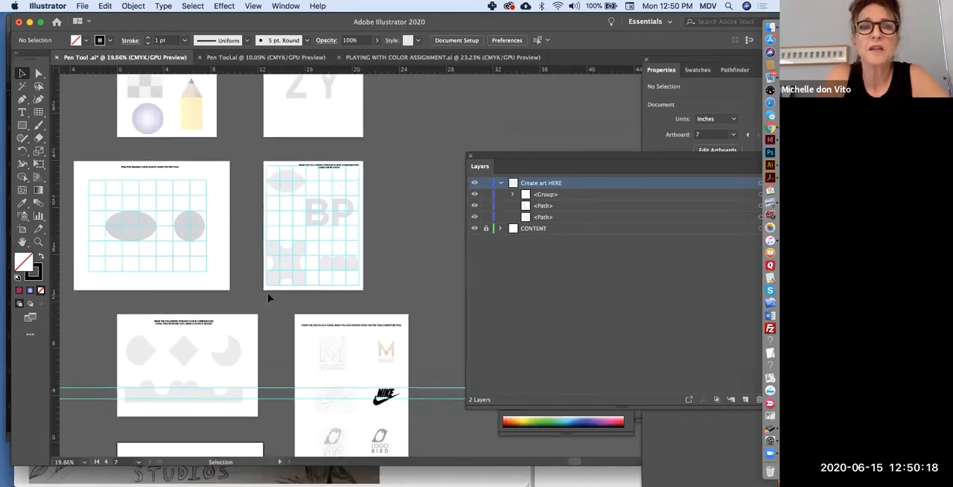
scroll(268, 297, "up", 8)
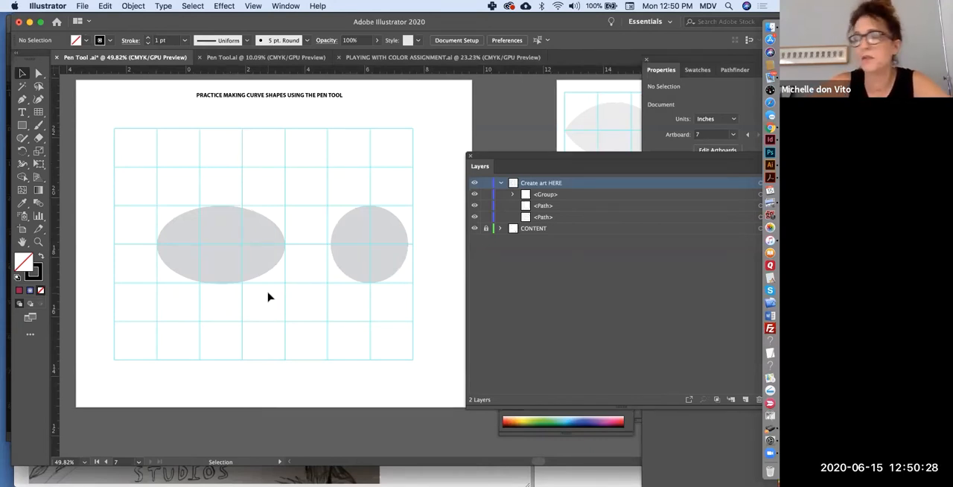
left_click(21, 99)
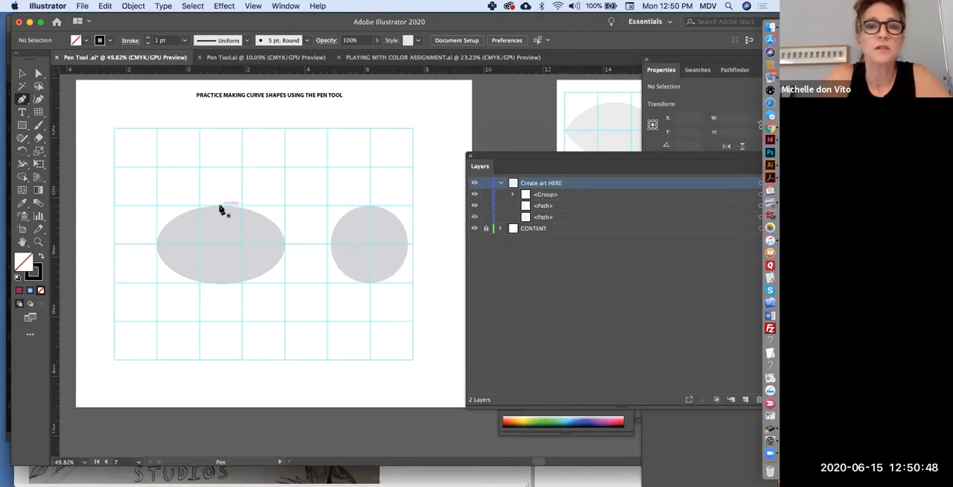
left_click_drag(221, 205, 246, 205)
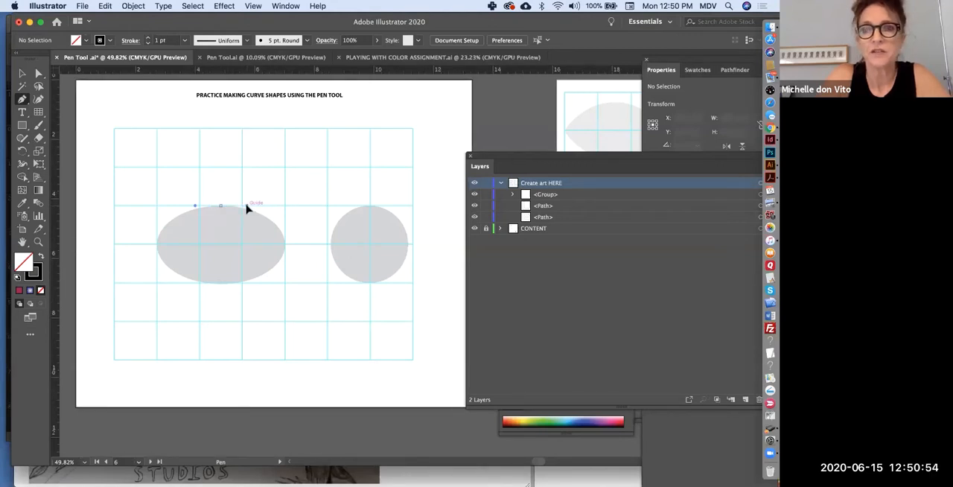
left_click_drag(247, 206, 246, 207)
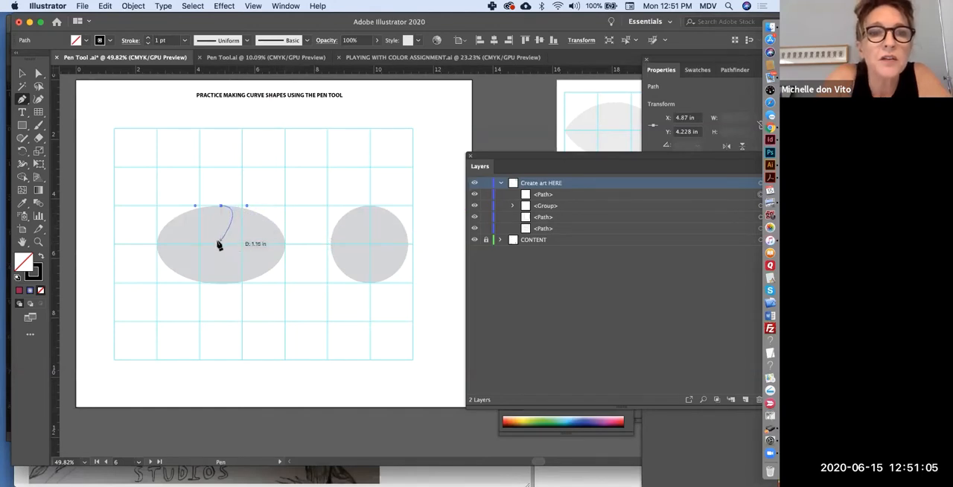
left_click(286, 245)
left_click_drag(286, 245, 223, 288)
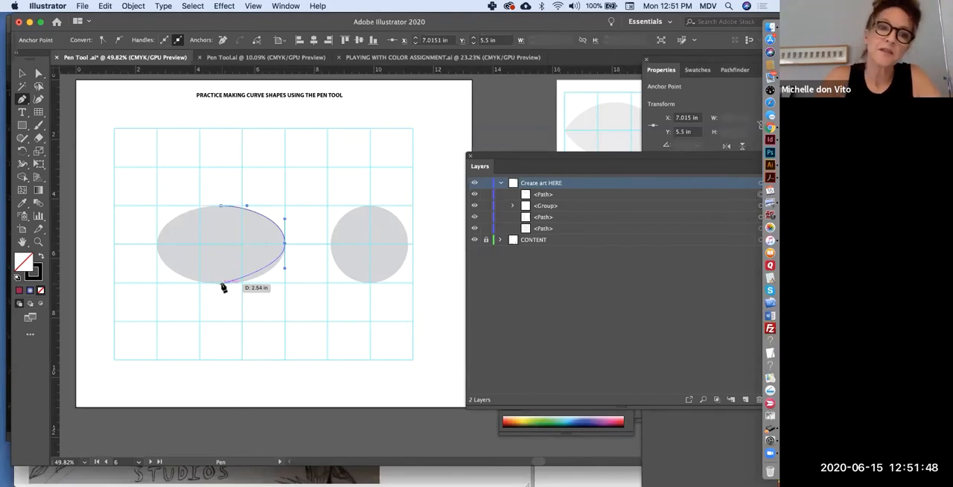
Continue the ellipse outline with smooth anchors at its lowest and leftmost points, and close the path at the top anchor.
left_click_drag(223, 287, 221, 286)
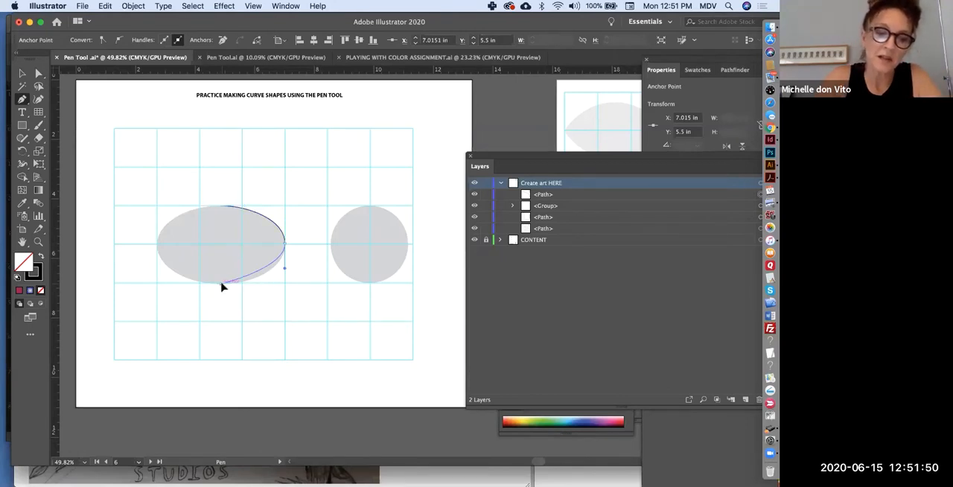
left_click_drag(221, 286, 190, 283)
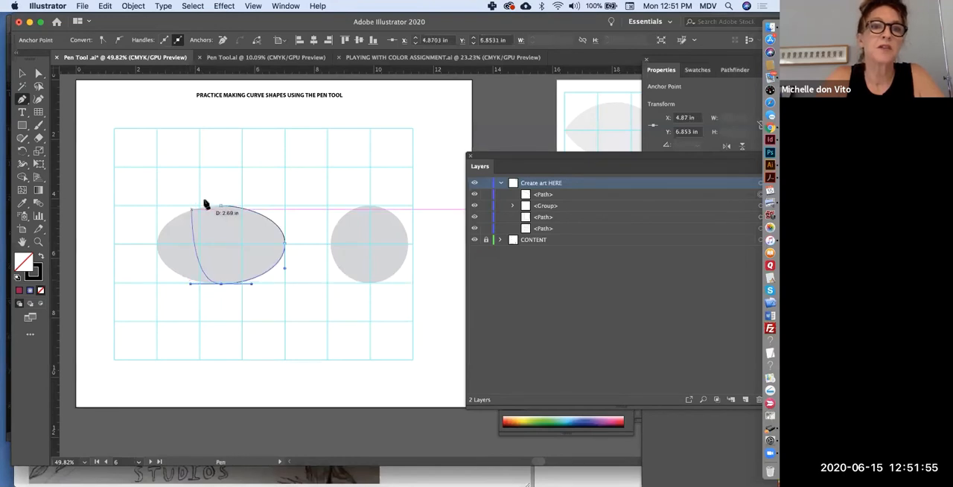
left_click_drag(221, 205, 291, 251)
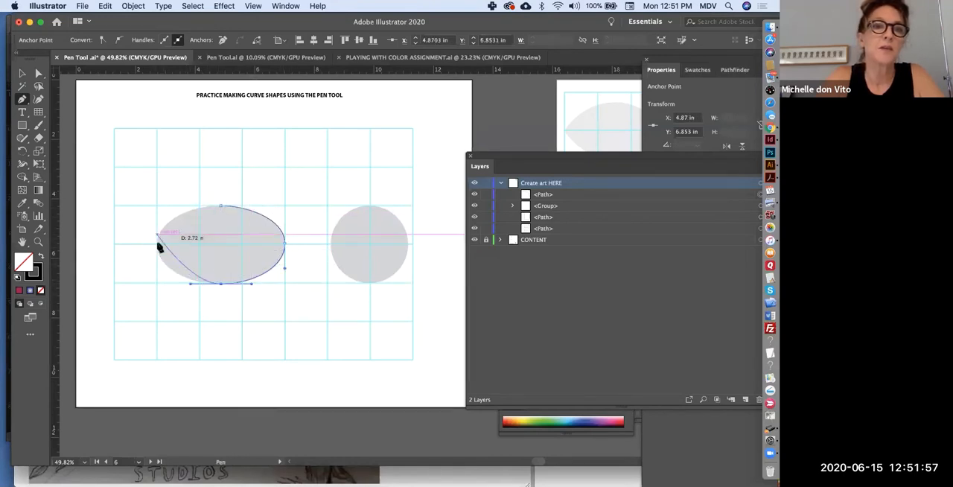
left_click_drag(157, 245, 157, 220)
left_click_drag(221, 206, 233, 201)
Raise the oval path's top anchor to the guide line above it and extend both its direction handles to the oval's full width.
left_click(37, 73)
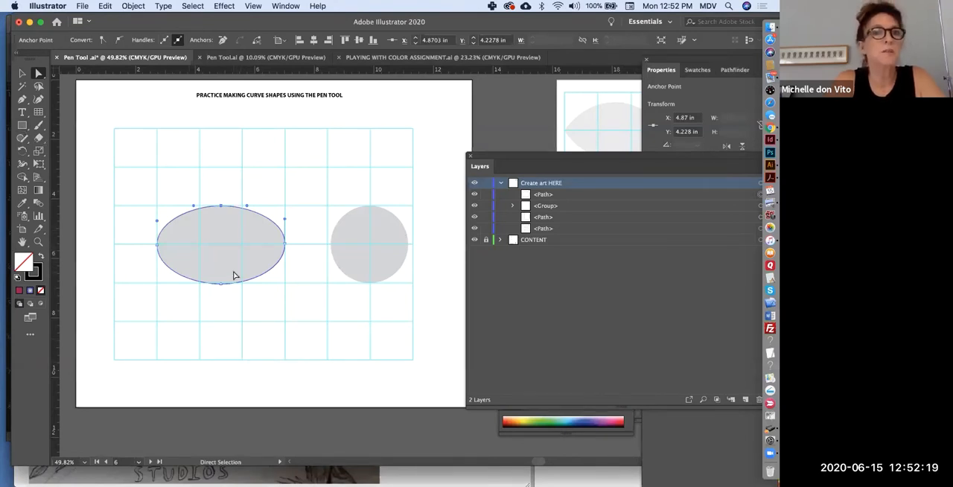
scroll(233, 276, "up", 2)
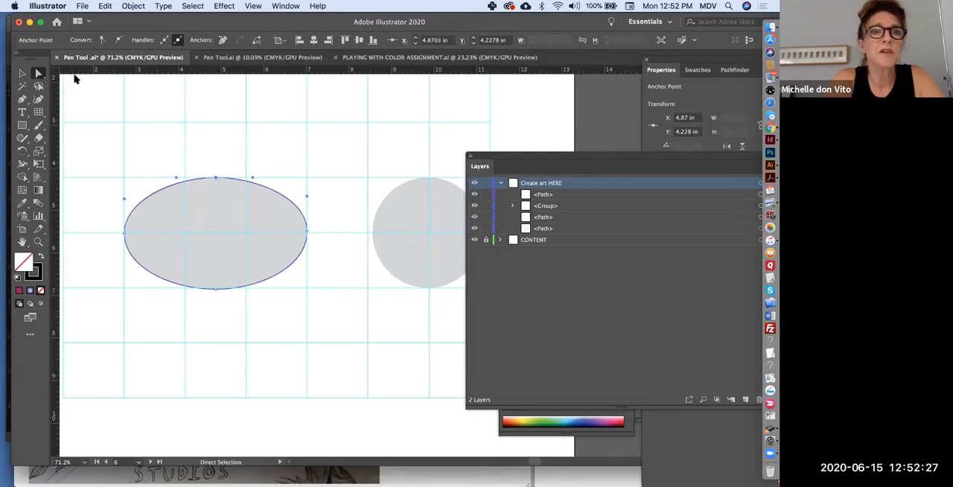
left_click_drag(214, 180, 186, 125)
left_click_drag(185, 125, 309, 127)
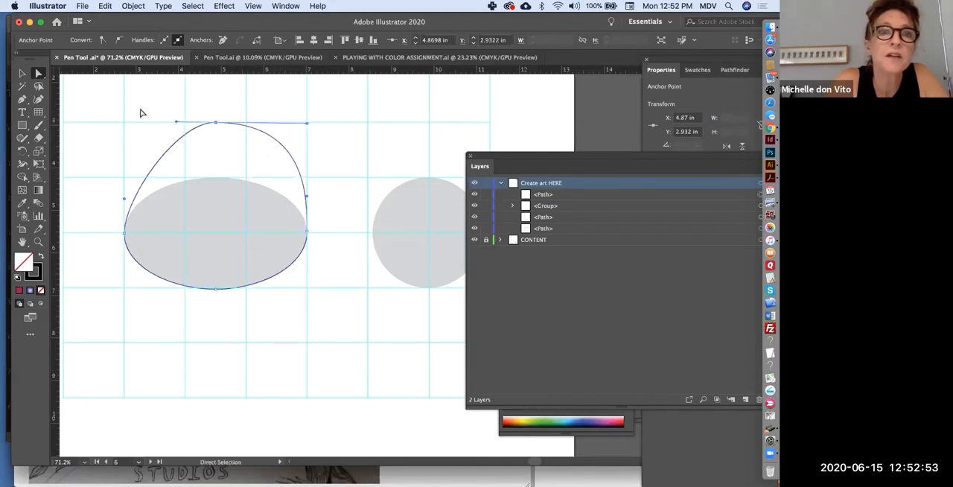
left_click_drag(173, 125, 126, 127)
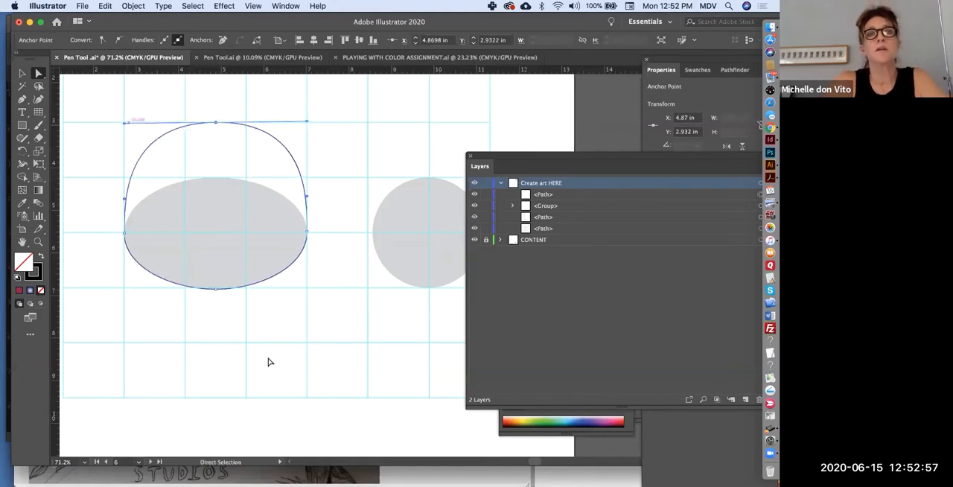
Lower the oval path's bottom anchor to just above the next guide line and fill the shape with red.
left_click_drag(216, 289, 216, 328)
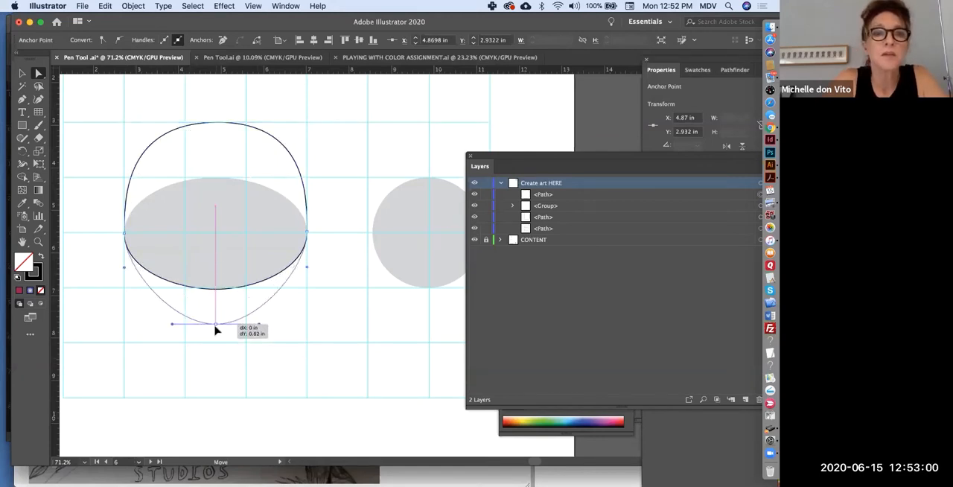
left_click_drag(252, 364, 259, 337)
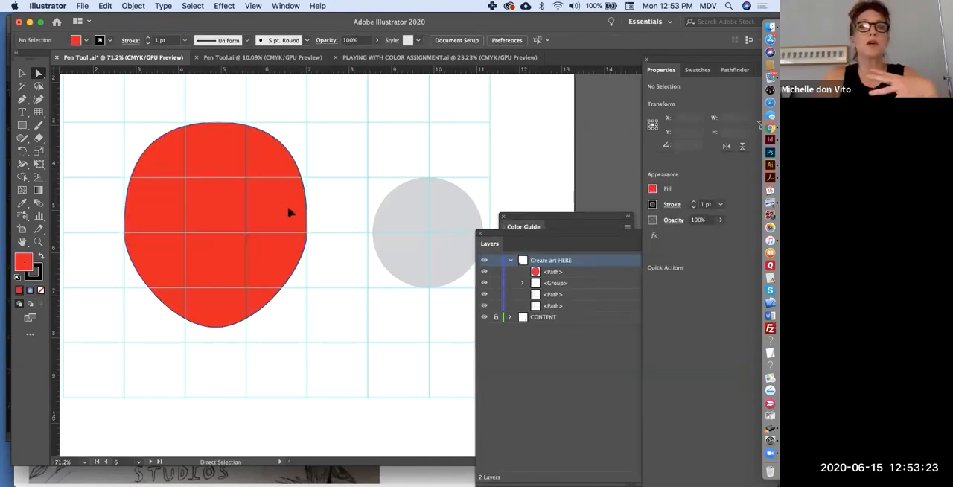
Select the whole red shape and move it straight down so its Y position is about 5.77 in.
left_click(22, 125)
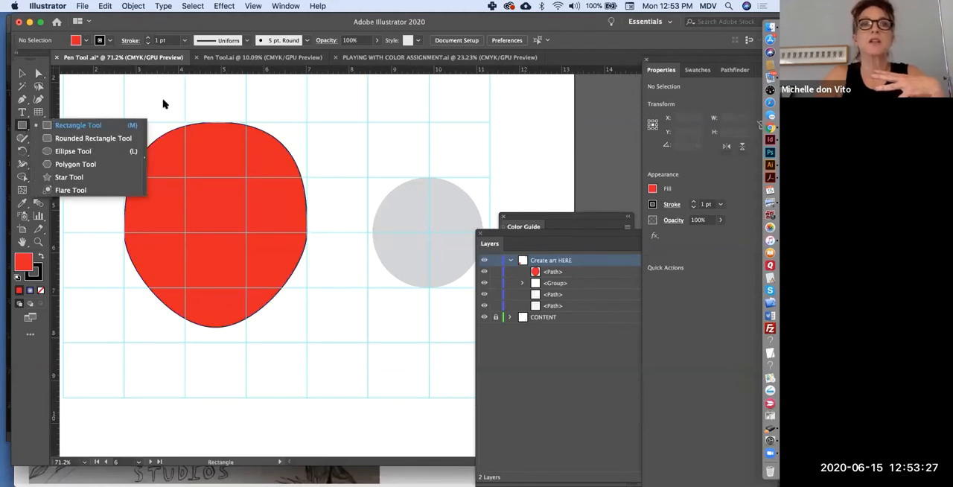
left_click(22, 73)
left_click(237, 243)
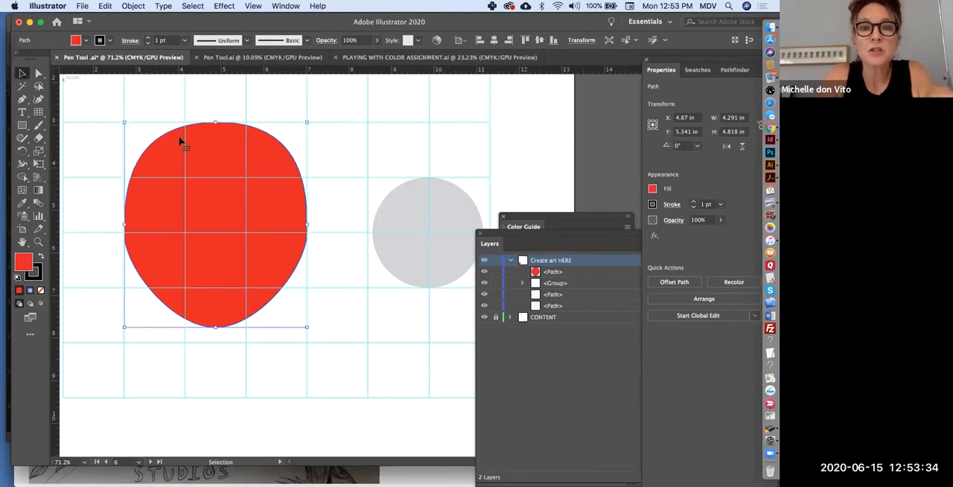
left_click_drag(270, 177, 217, 240)
Select the red shape's top, bottom and rightmost anchors individually, and shorten both direction handles of the top anchor.
left_click(38, 74)
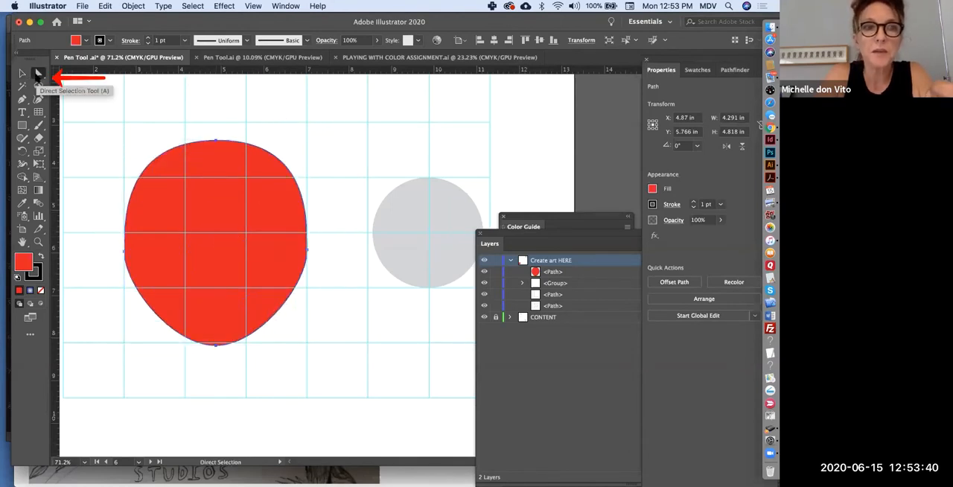
left_click(255, 128)
left_click(215, 141)
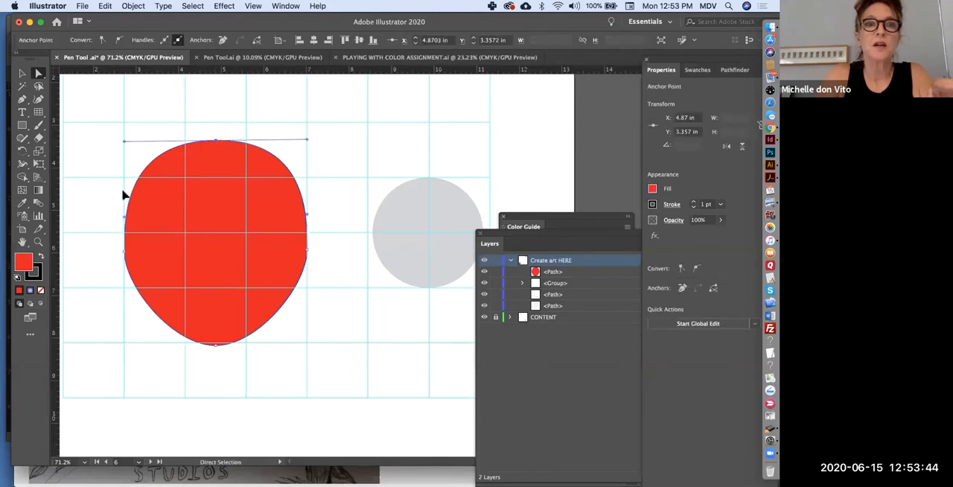
left_click(212, 345)
left_click(308, 251)
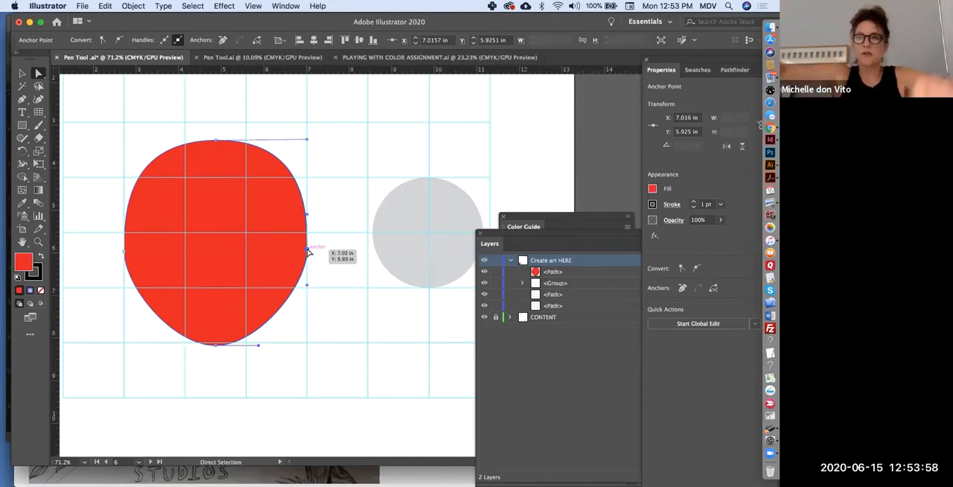
left_click_drag(306, 140, 226, 142)
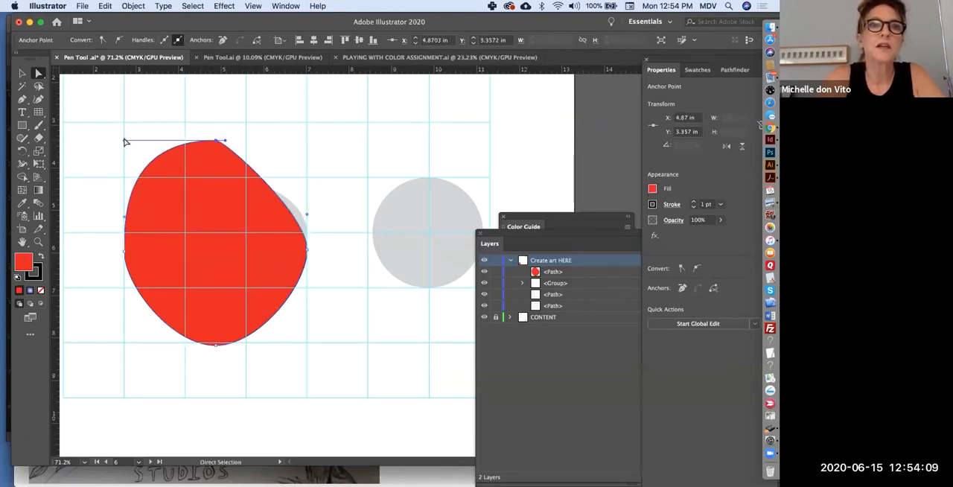
left_click_drag(128, 142, 206, 141)
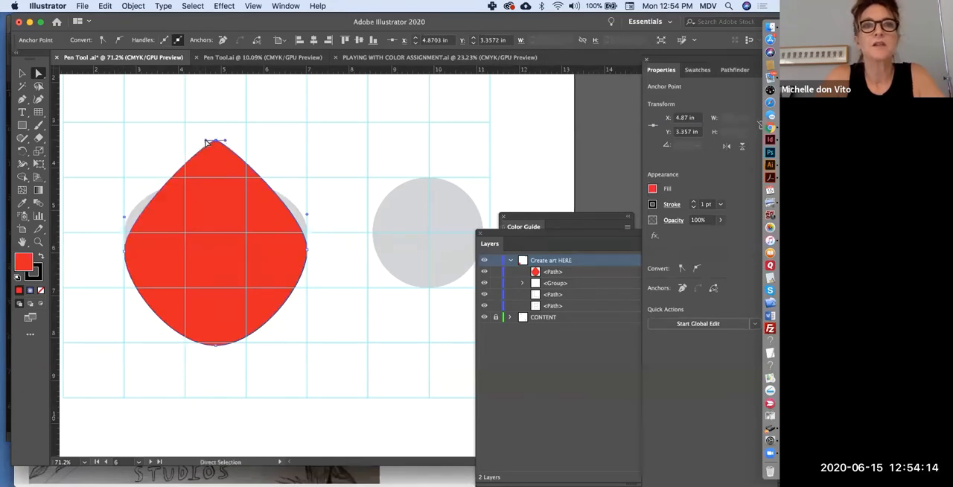
Lengthen both handles of the red shape's top anchor, pull that anchor down below the grey ellipse to form a crescent, and deselect.
scroll(207, 233, "down", 2)
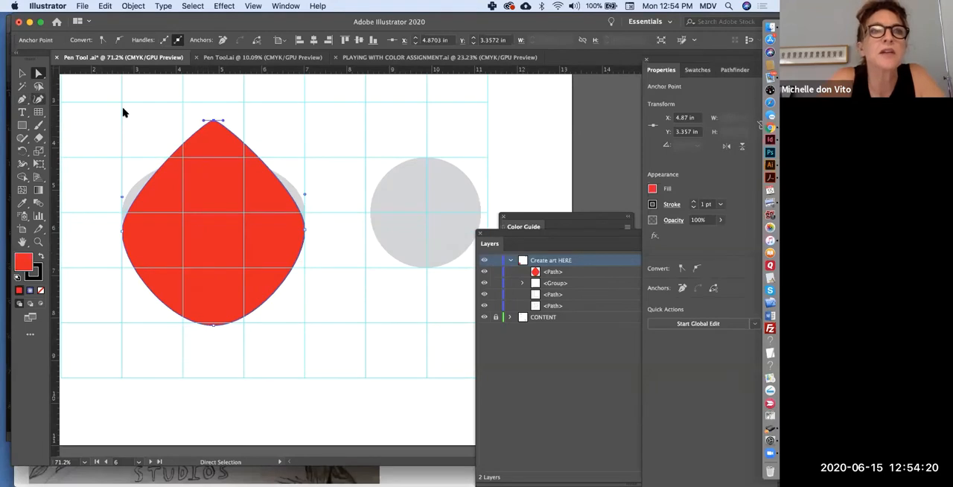
left_click(224, 122)
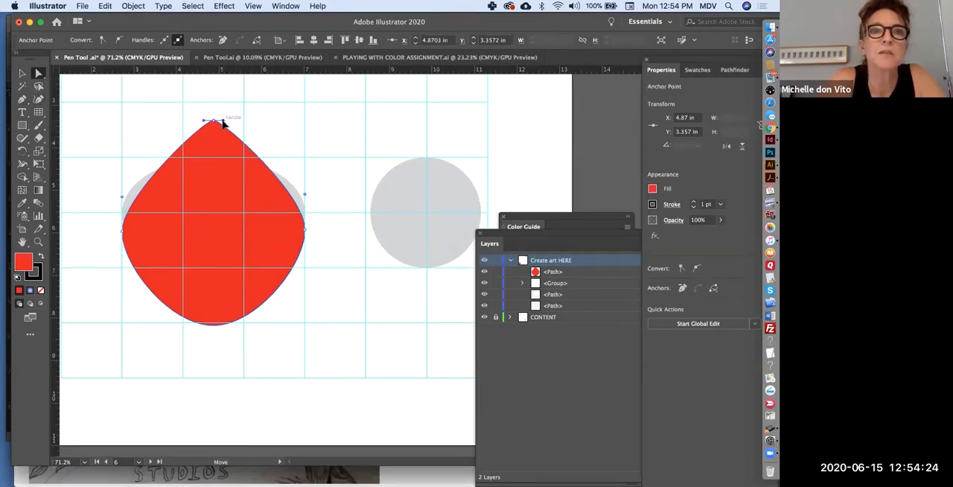
left_click_drag(224, 123, 289, 122)
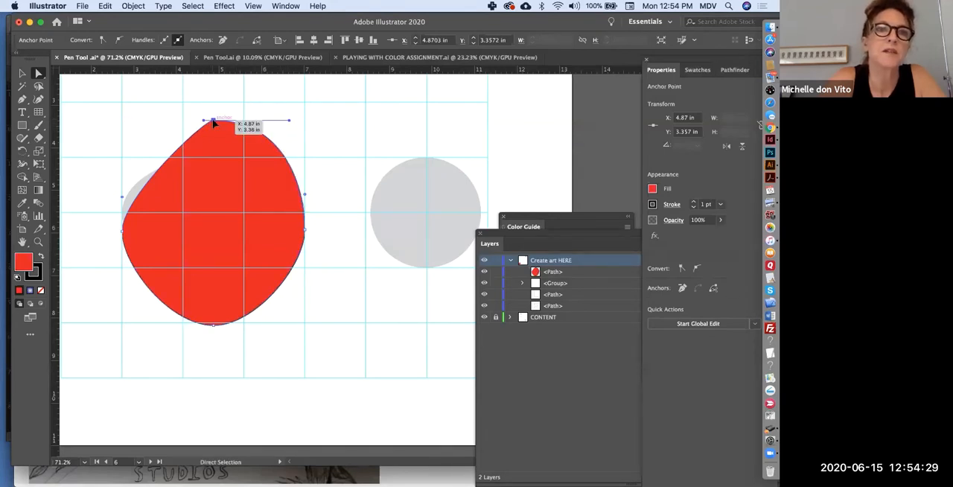
left_click_drag(214, 123, 138, 128)
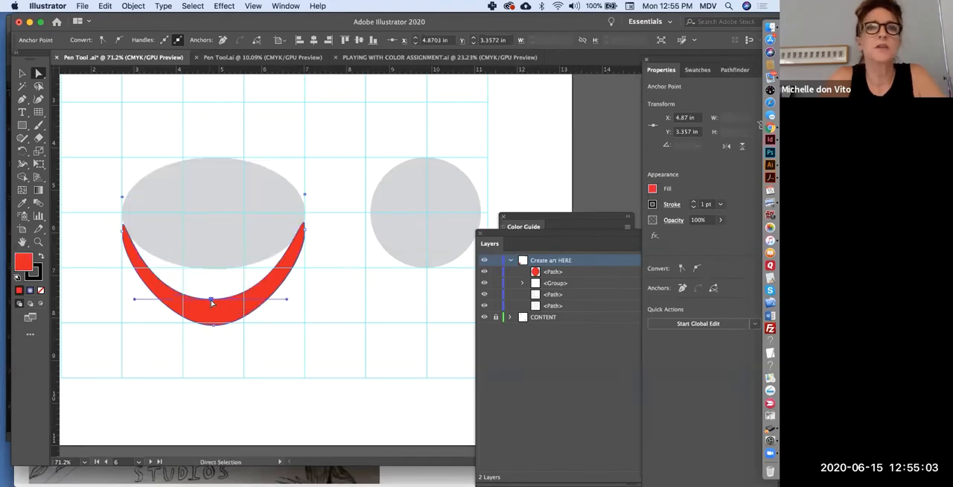
left_click(21, 73)
left_click(151, 143)
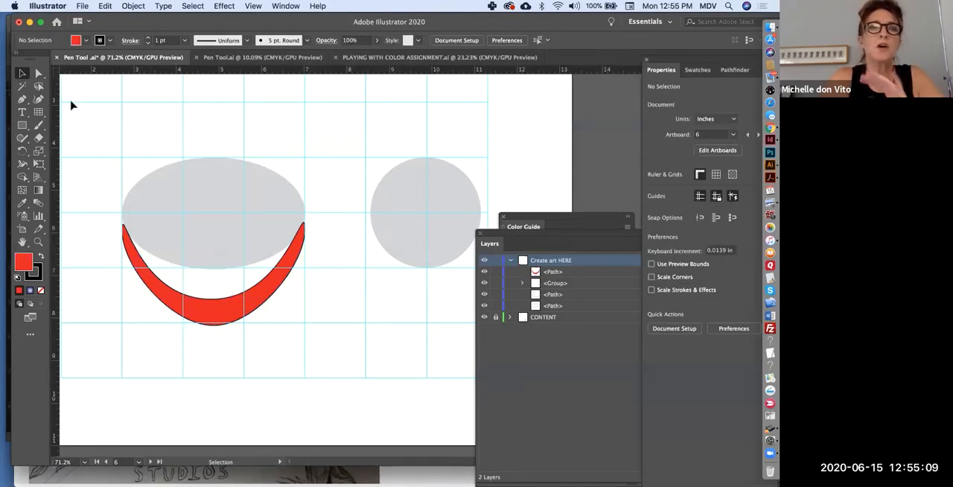
Undo the crescent reshaping of the red shape, deselect it, and paint four black arrows clockwise around its outline with the Paintbrush.
key("super+z")
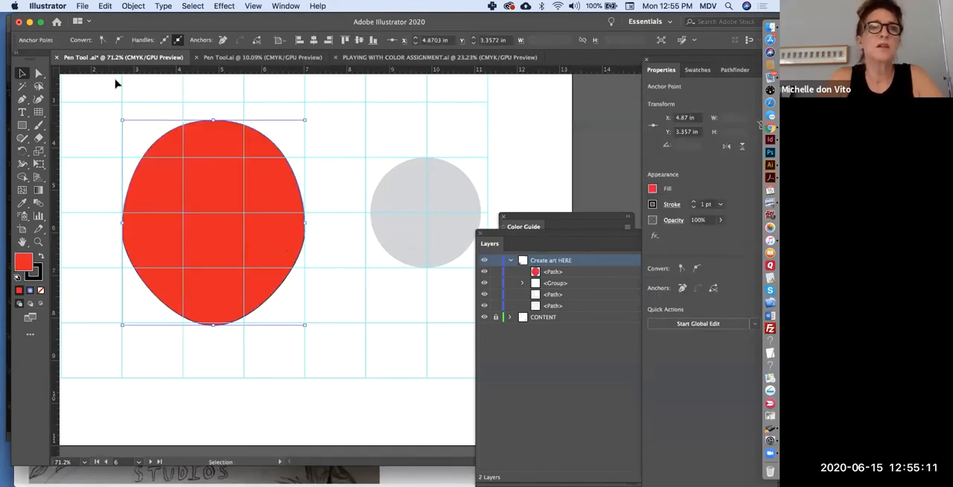
left_click(102, 93)
key("b")
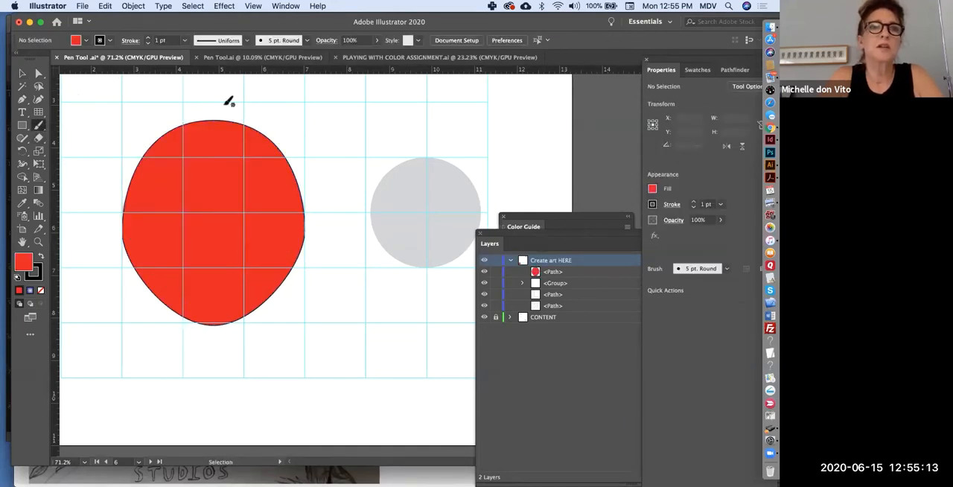
mouse_move(223, 114)
left_mouse_down()
mouse_move(257, 110)
mouse_move(272, 125)
left_mouse_up()
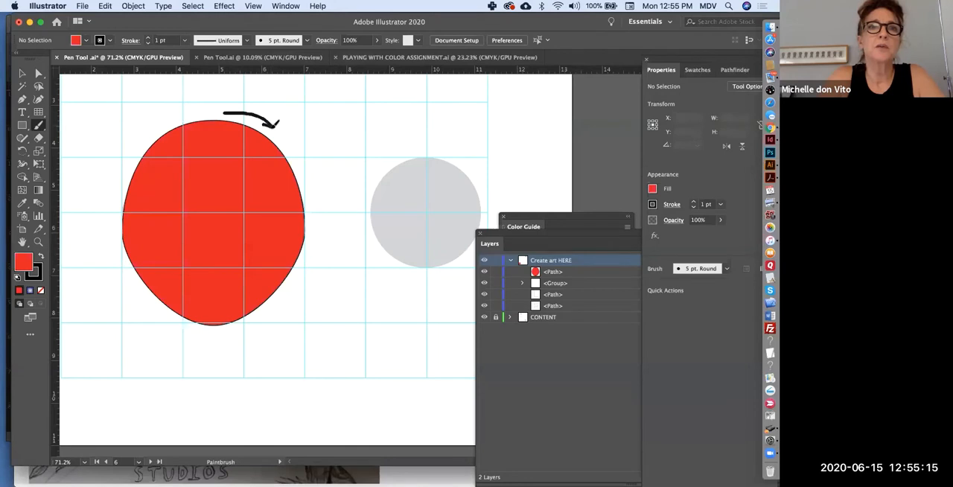
left_click_drag(313, 218, 311, 260)
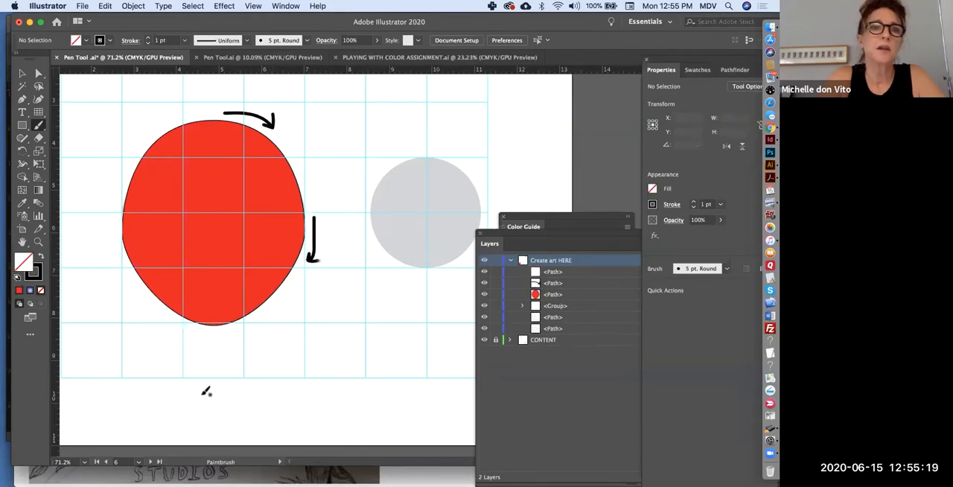
left_click_drag(238, 331, 200, 329)
mouse_move(115, 220)
left_mouse_down()
mouse_move(110, 200)
mouse_move(130, 198)
left_mouse_up()
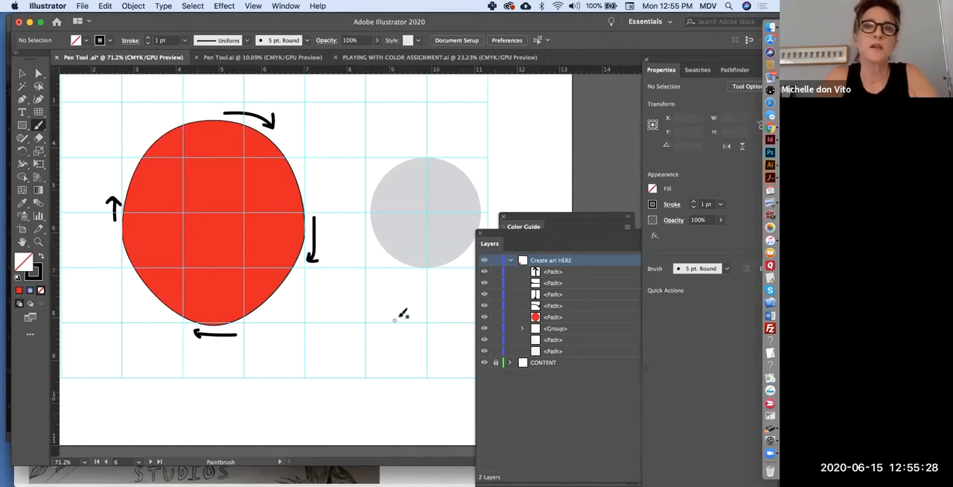
Trace the grey circle with the Pen tool as a closed clockwise path with smooth top, right, bottom and left anchors.
scroll(402, 314, "right", 5)
scroll(402, 314, "up", 2)
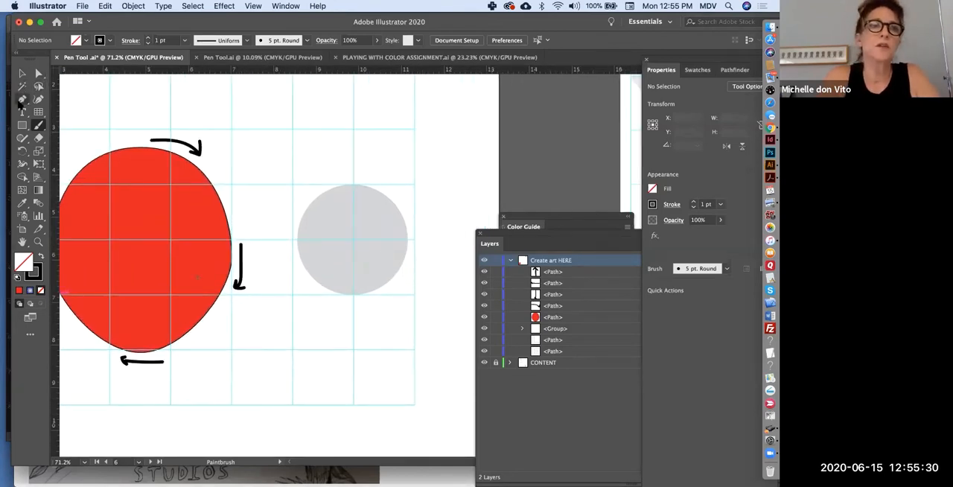
left_click(22, 99)
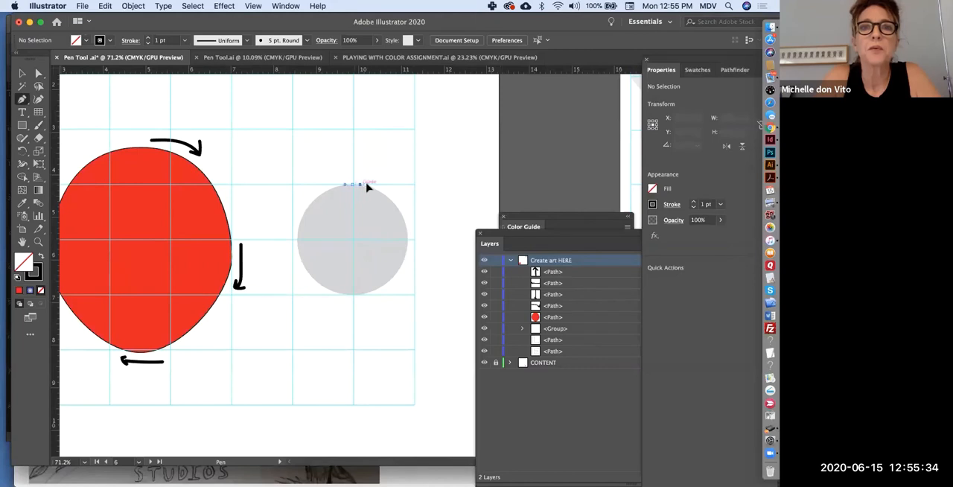
mouse_move(365, 185)
left_mouse_down()
mouse_move(374, 185)
mouse_move(377, 159)
mouse_move(384, 211)
mouse_move(375, 221)
mouse_move(355, 159)
mouse_move(389, 185)
mouse_move(372, 216)
mouse_move(389, 187)
mouse_move(376, 186)
left_mouse_up()
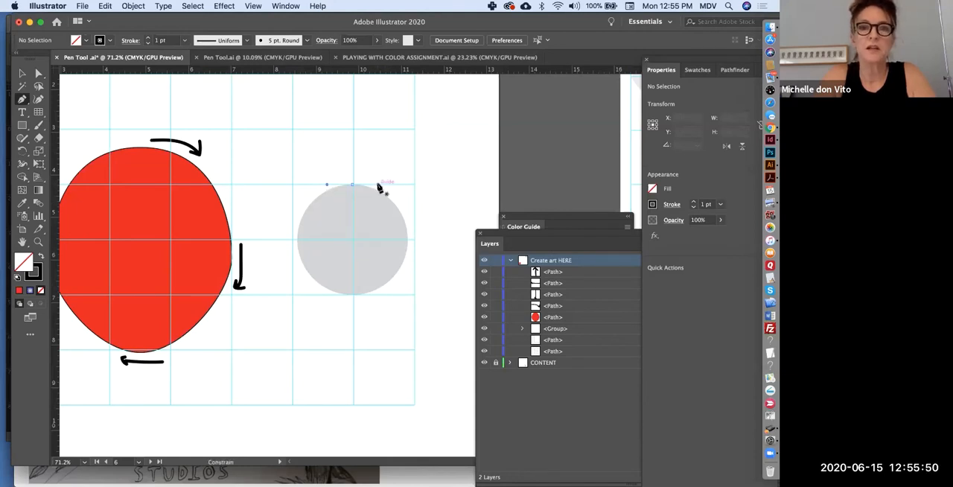
left_click_drag(378, 187, 377, 184)
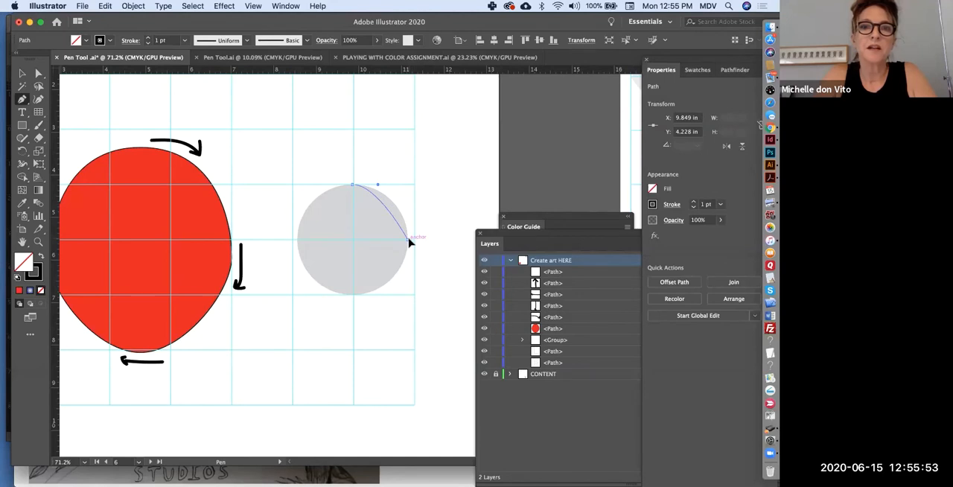
left_click_drag(408, 239, 408, 275)
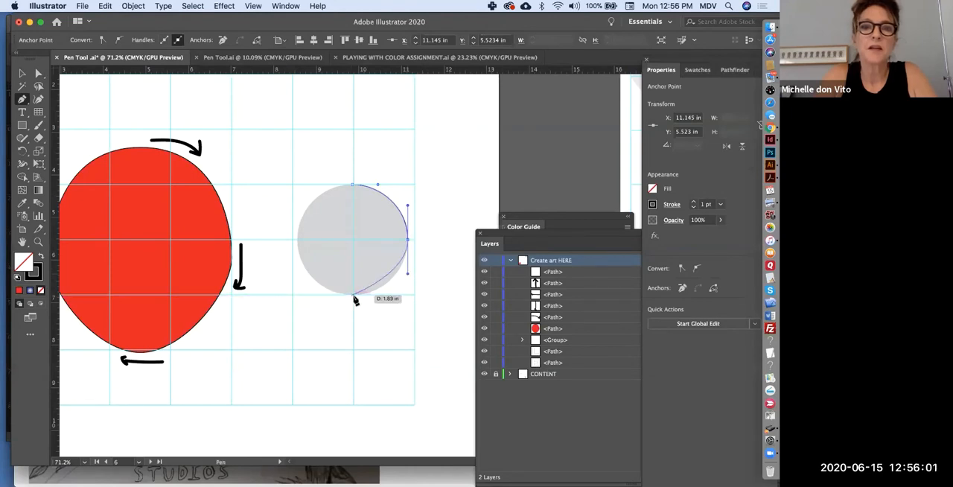
left_click_drag(355, 297, 330, 298)
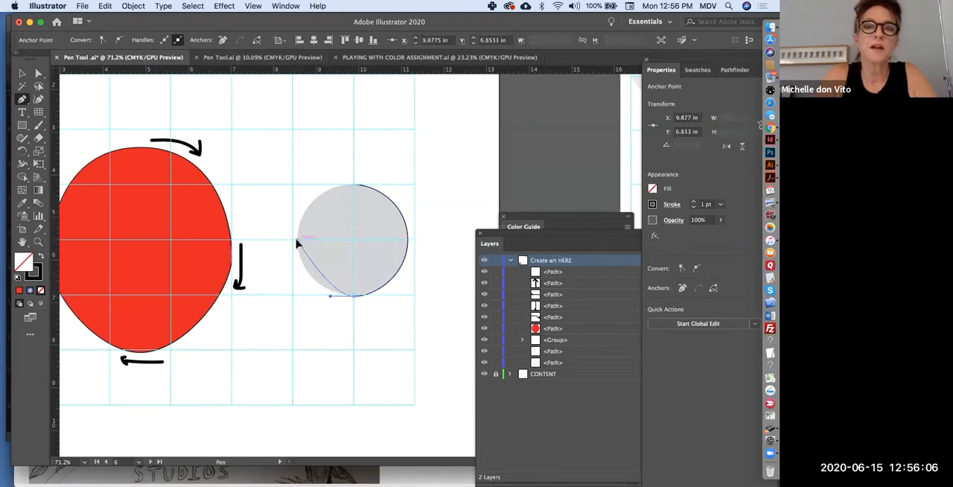
left_click_drag(297, 239, 295, 202)
left_click_drag(351, 184, 378, 184)
Trace the grey lens shape on the straight/curve combinations artboard as a closed Pen path with anchors at both tips, the top and the bottom.
scroll(330, 287, "down", 5)
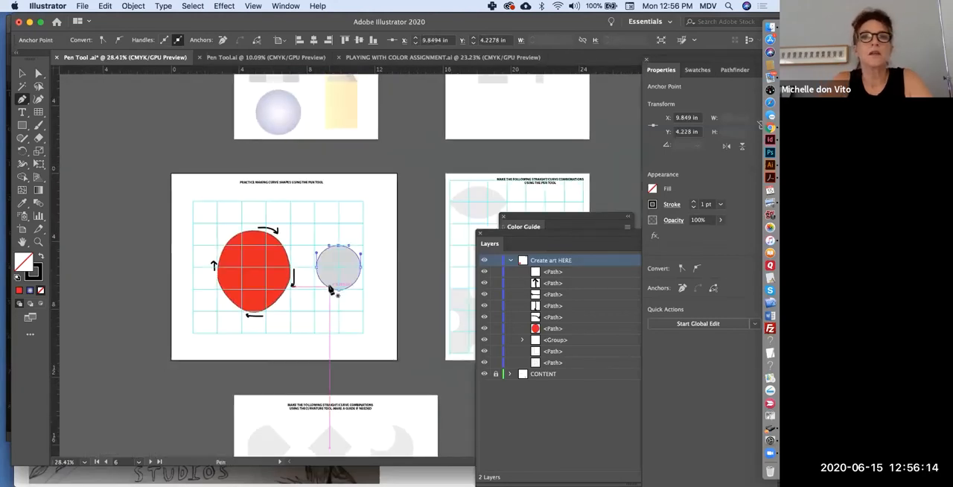
scroll(329, 289, "right", 5)
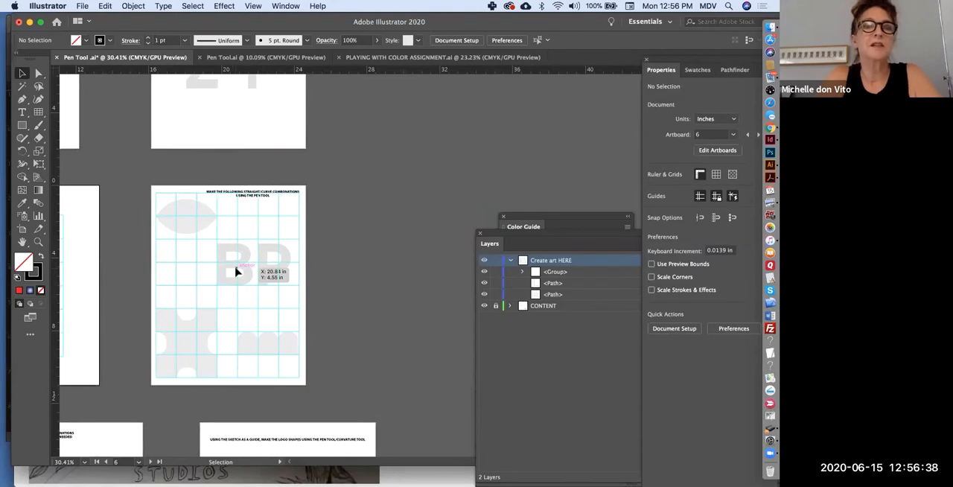
scroll(235, 271, "up", 3)
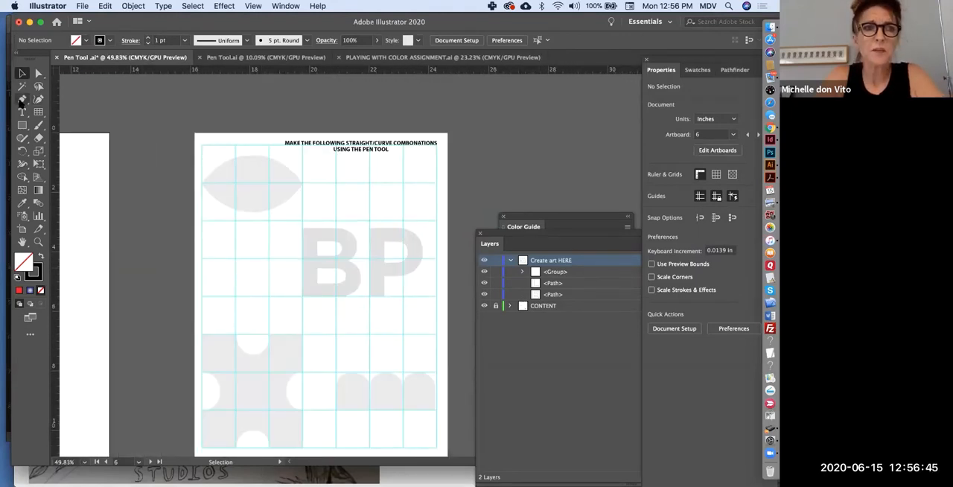
left_click(23, 99)
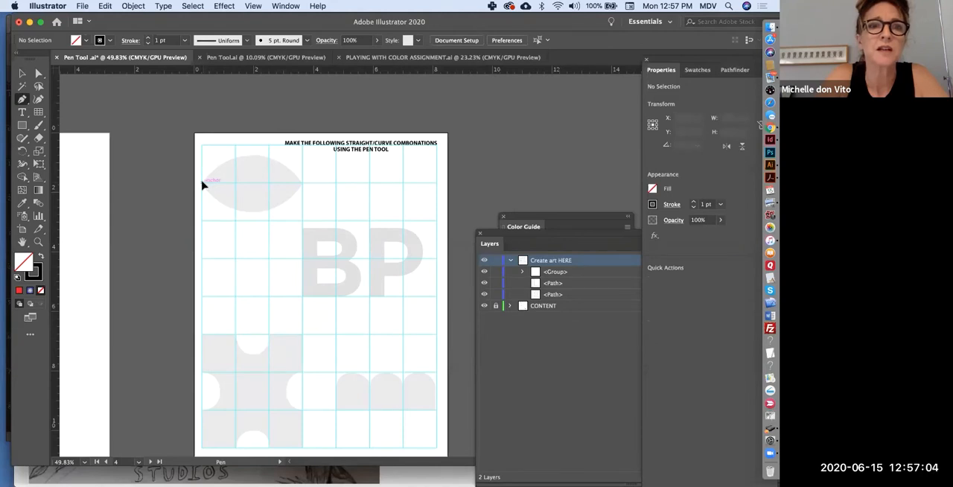
left_click(202, 183)
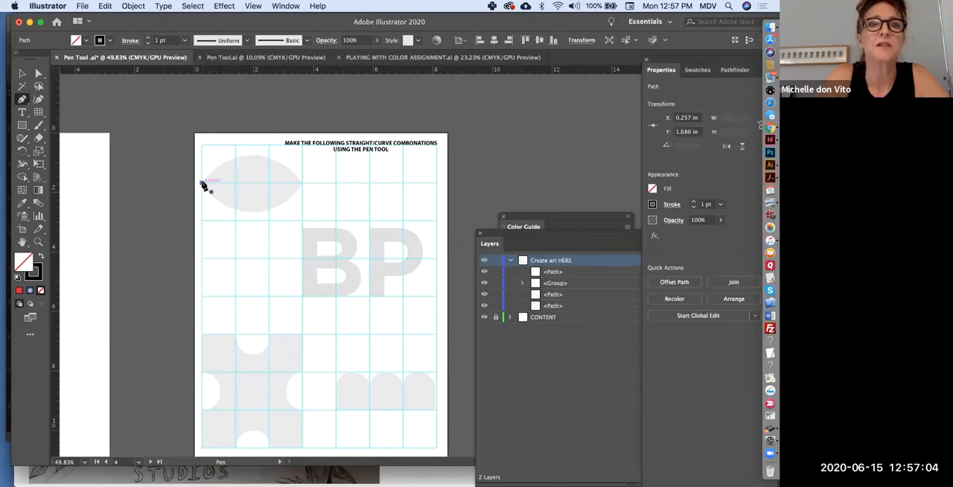
left_click(251, 159)
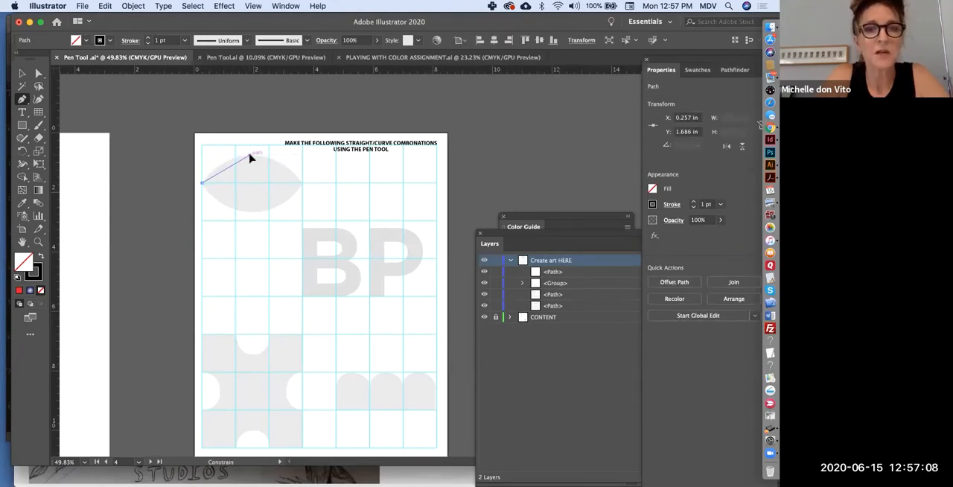
left_click_drag(251, 159, 278, 157)
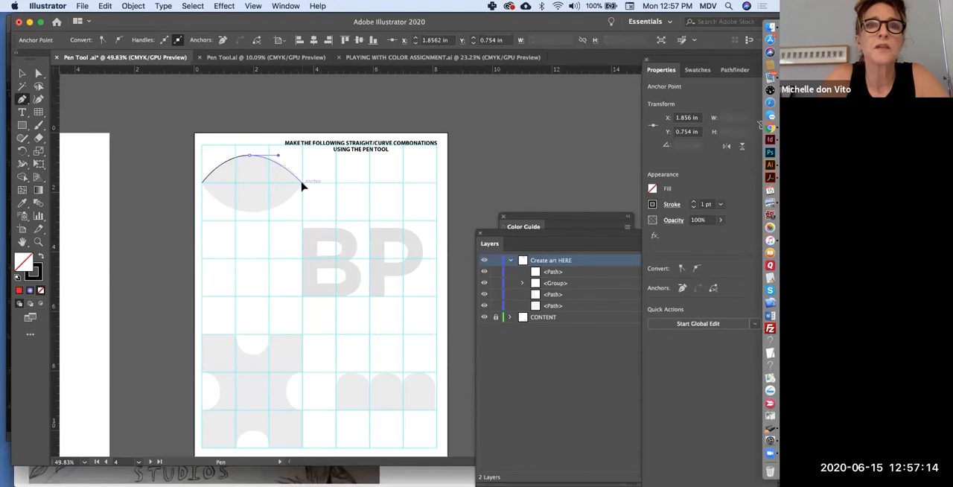
left_click(302, 183)
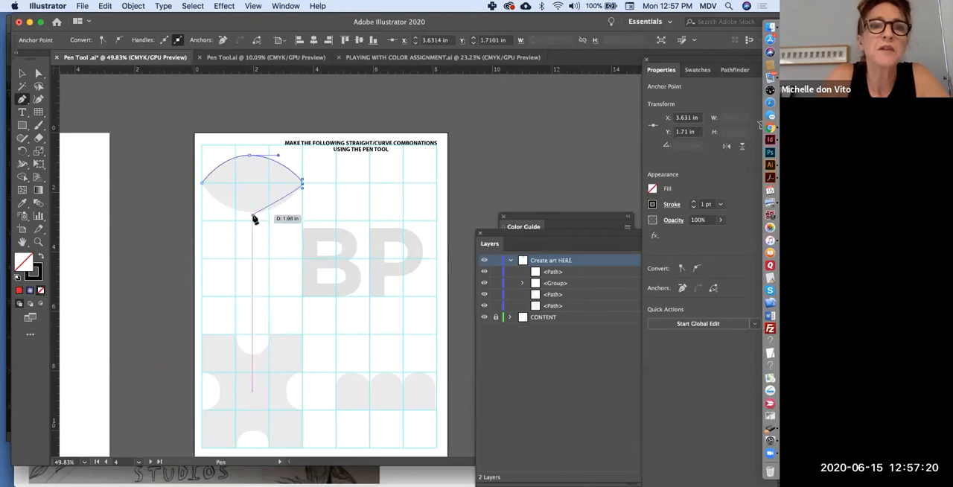
left_click_drag(252, 211, 227, 212)
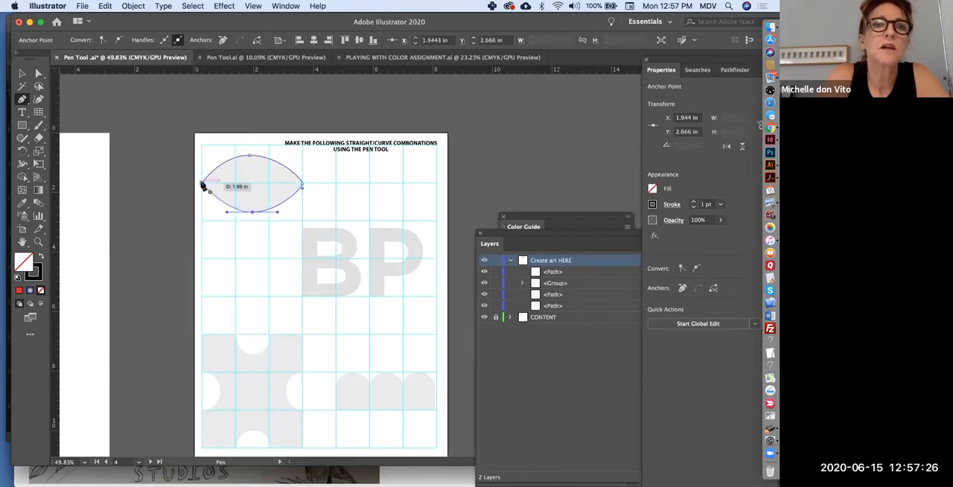
left_click(201, 186)
Select the lens path's bottom anchor, adjust its direction handles to fit the grey curve, and deselect the path.
key("a")
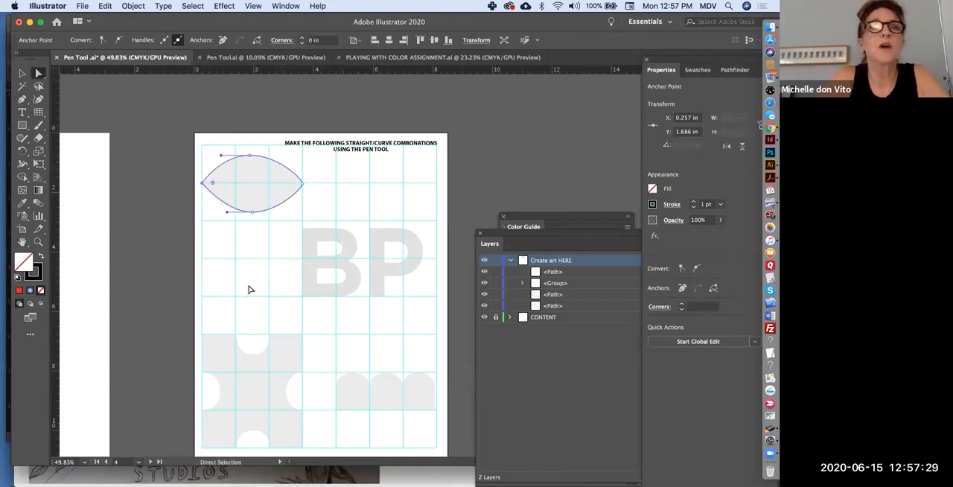
left_click(253, 212)
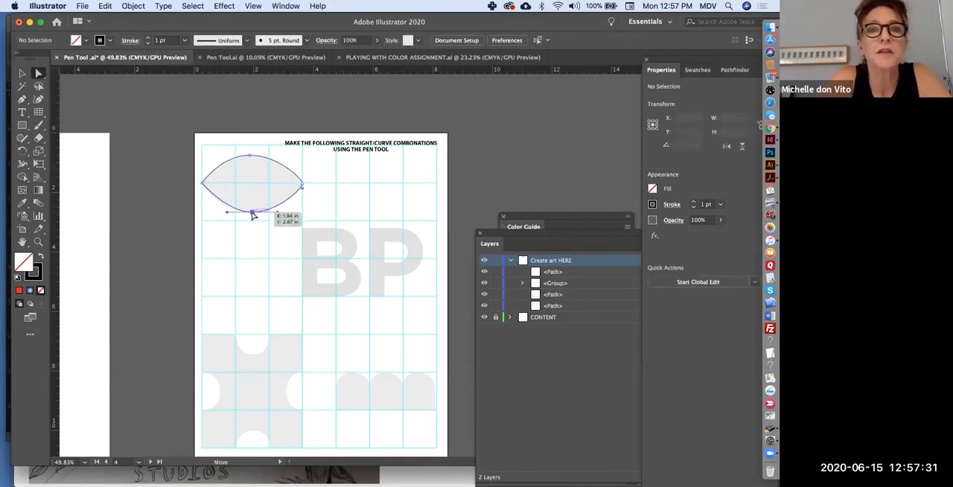
left_click_drag(228, 215, 282, 214)
left_click(189, 289)
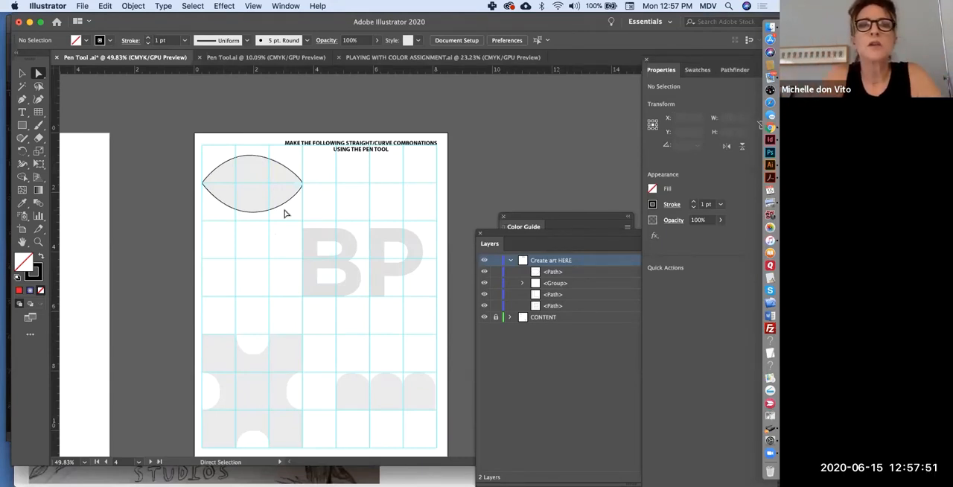
Trace the grey letter B's straight top edge and upper bowl with the Pen tool, from the top-left corner to the notch between the bowls.
scroll(283, 214, "down", 4)
scroll(283, 213, "right", 3)
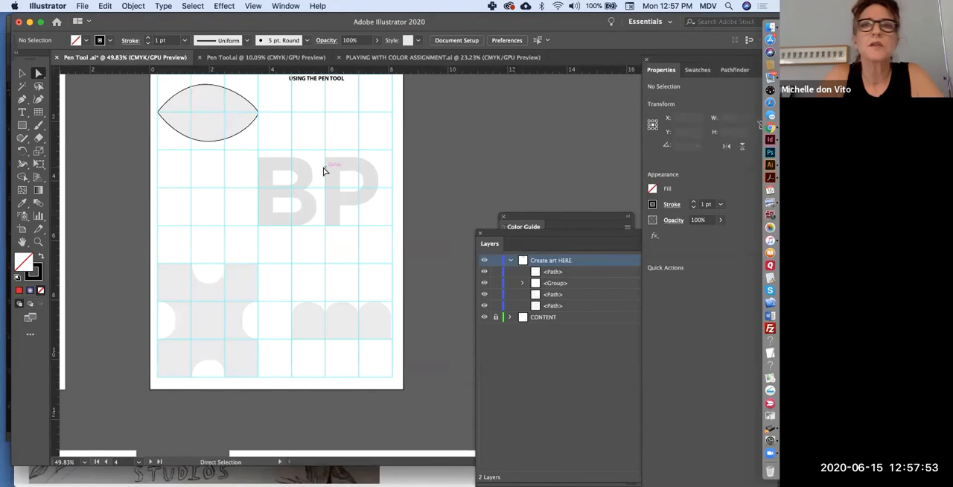
left_click(22, 99)
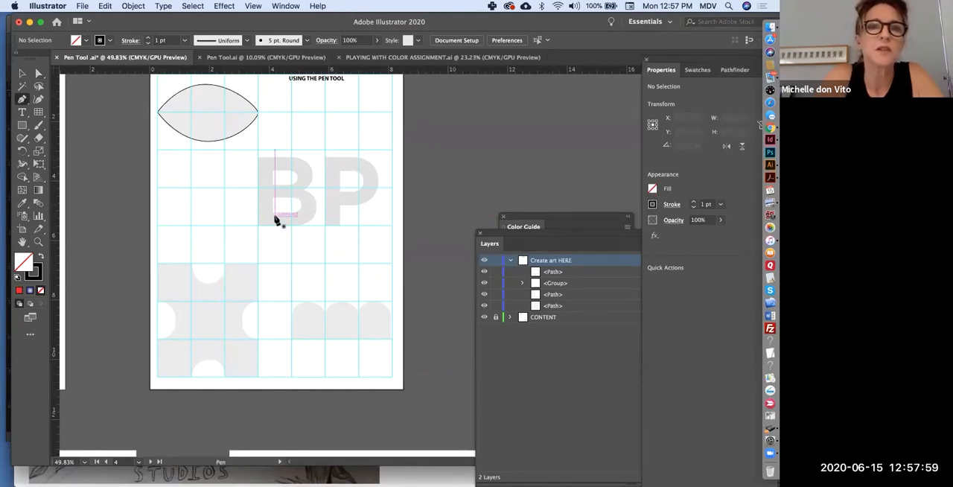
scroll(275, 219, "up", 3)
scroll(276, 220, "up", 3)
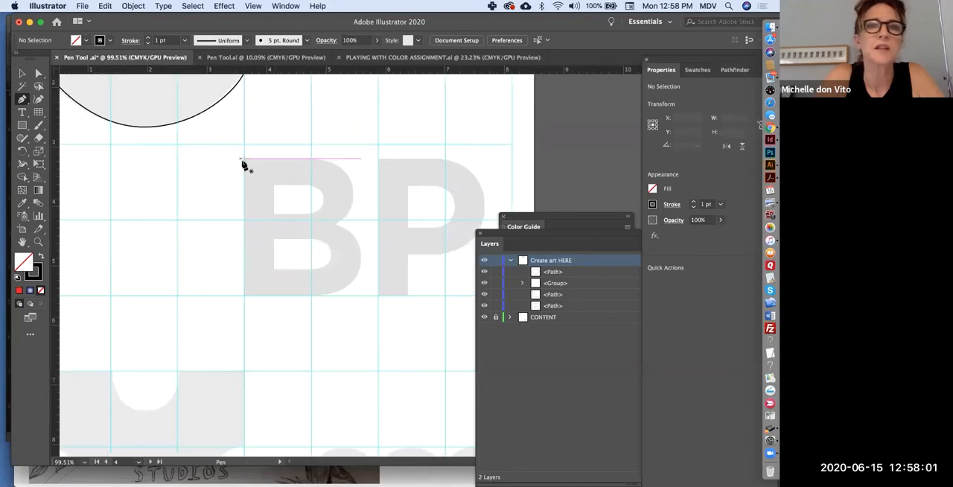
left_click(244, 158)
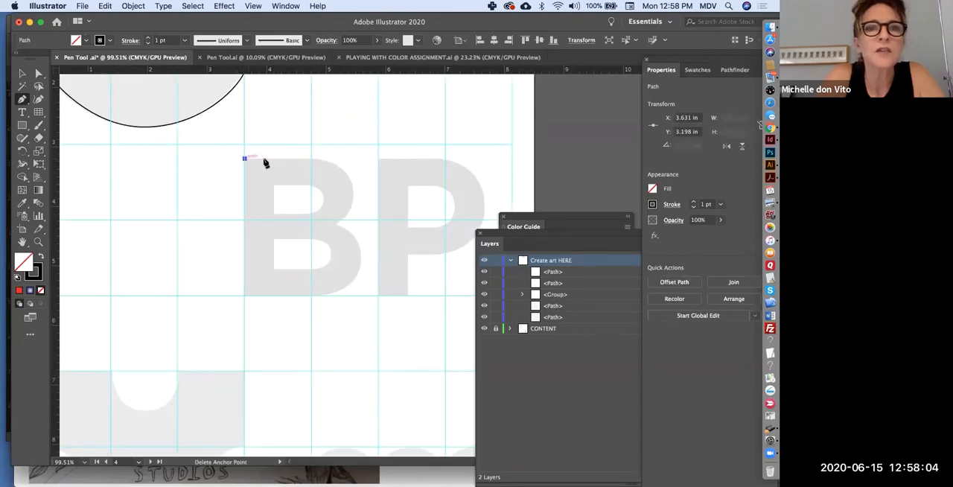
left_click(311, 159)
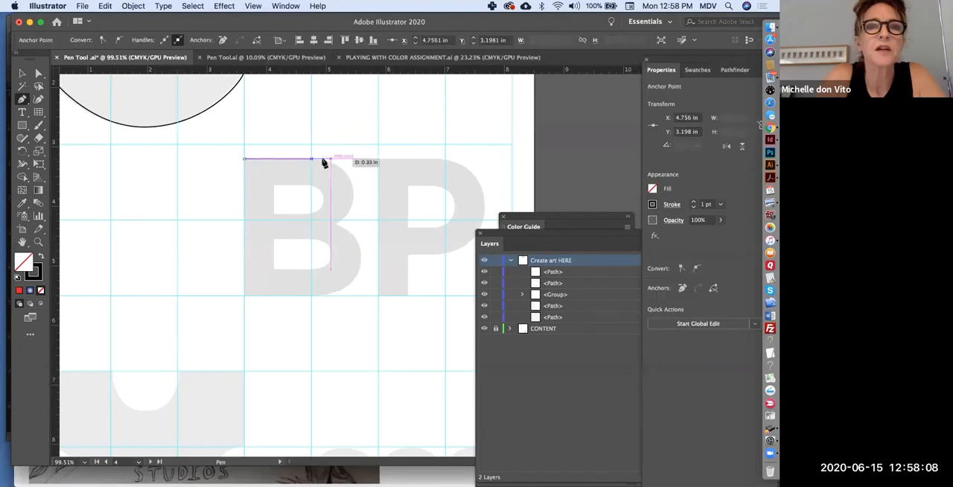
left_click(353, 188)
left_click_drag(353, 195, 353, 227)
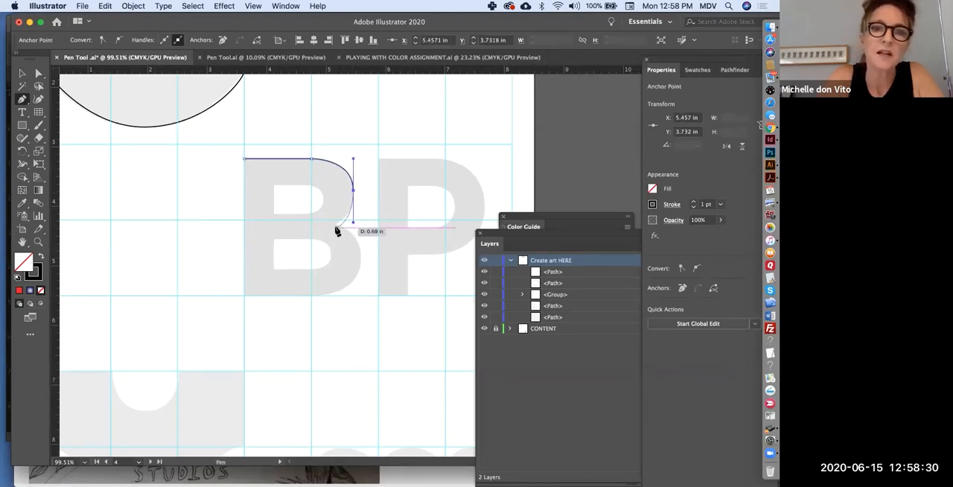
left_click(335, 224)
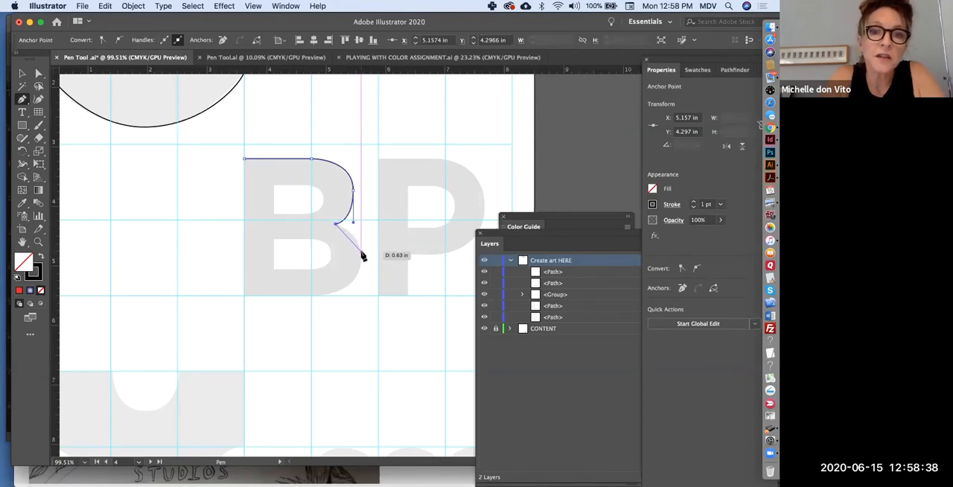
Continue the B outline around the lower bowl and along the bottom edge, and close it with a straight left side.
left_click_drag(361, 254, 361, 279)
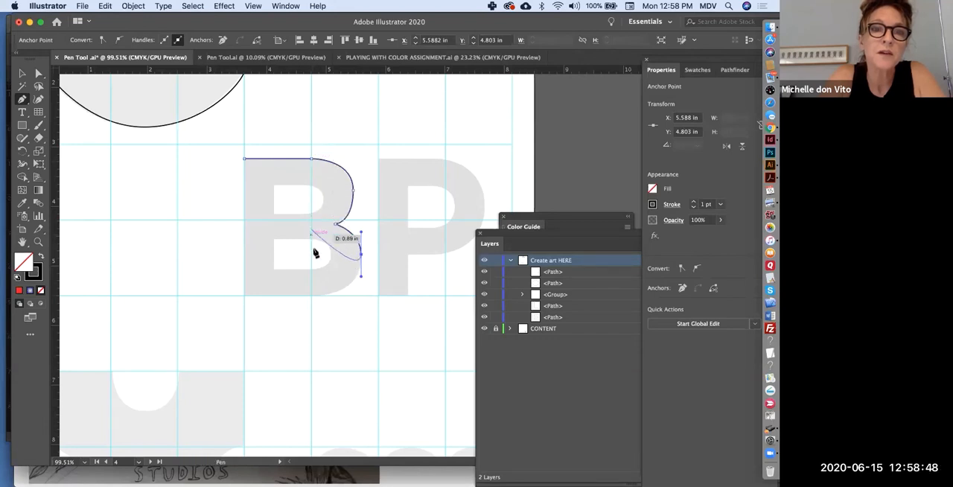
left_click_drag(312, 300, 276, 297)
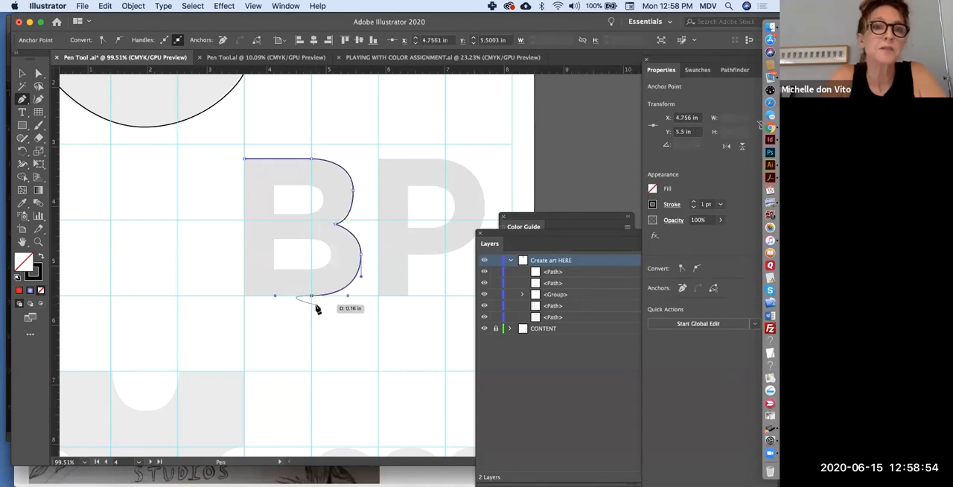
left_click(246, 297)
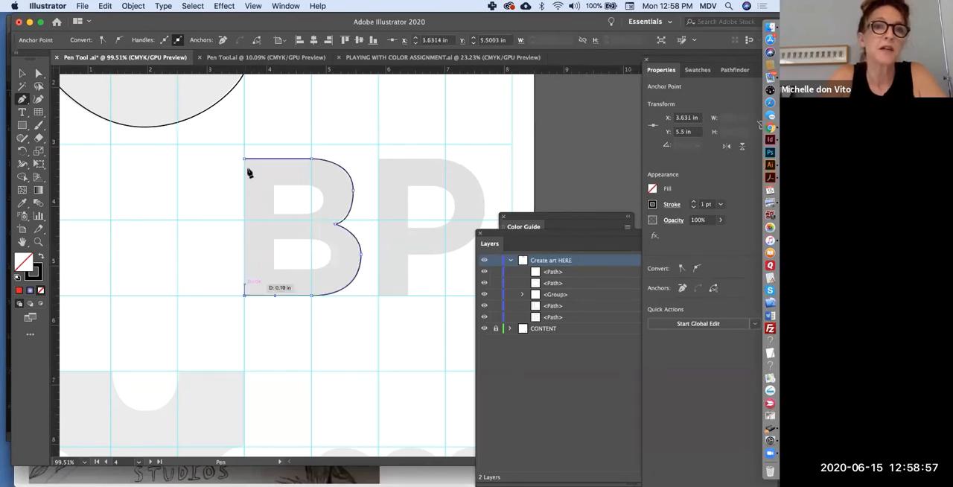
left_click(244, 161)
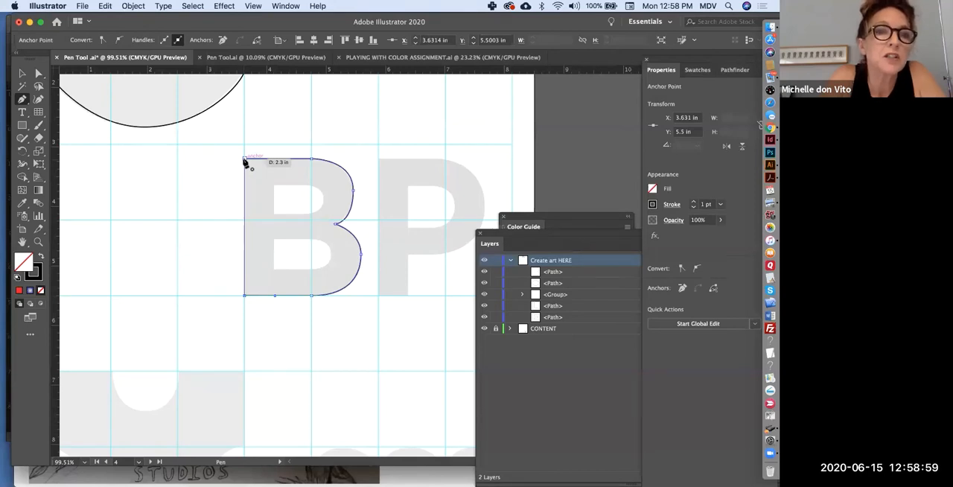
scroll(245, 162, "up", 2)
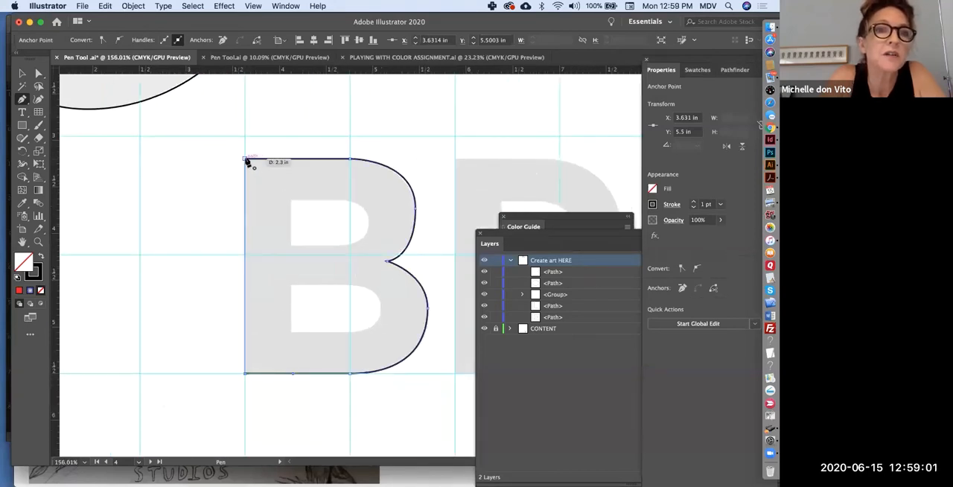
left_click(246, 161)
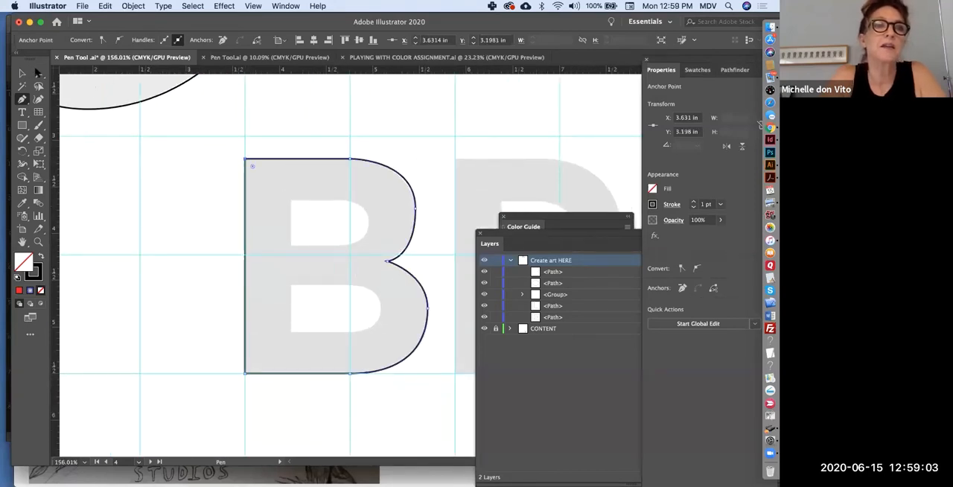
Adjust the direction handle on the B outline's upper bowl, and delete the whole B outline.
left_click(38, 74)
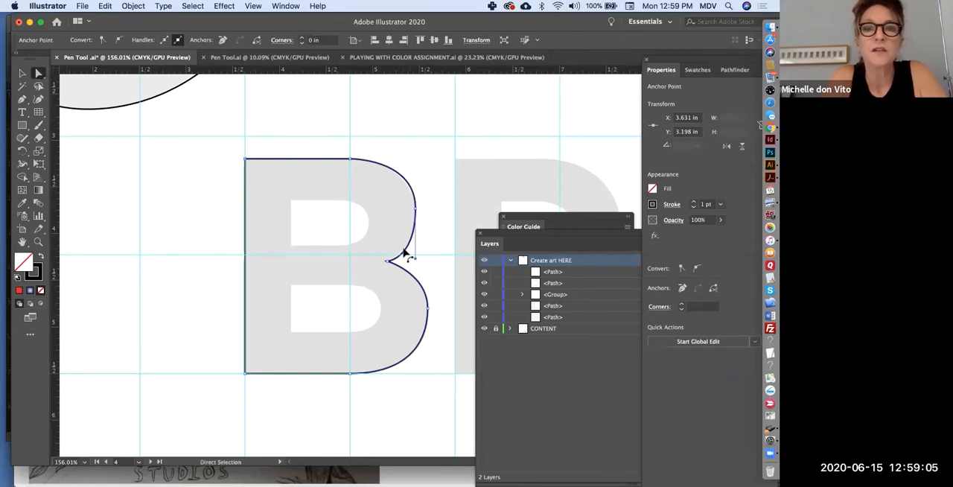
left_click(414, 256)
left_click_drag(415, 260, 416, 255)
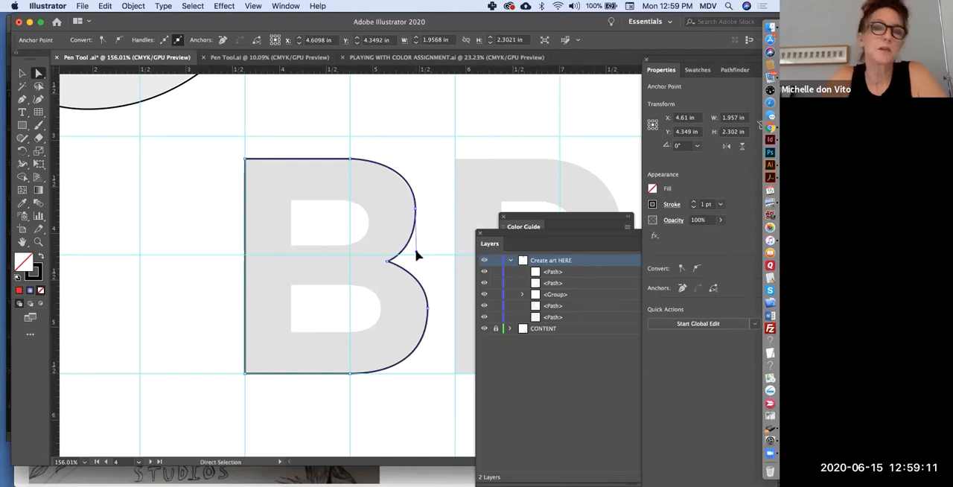
scroll(395, 276, "down", 5)
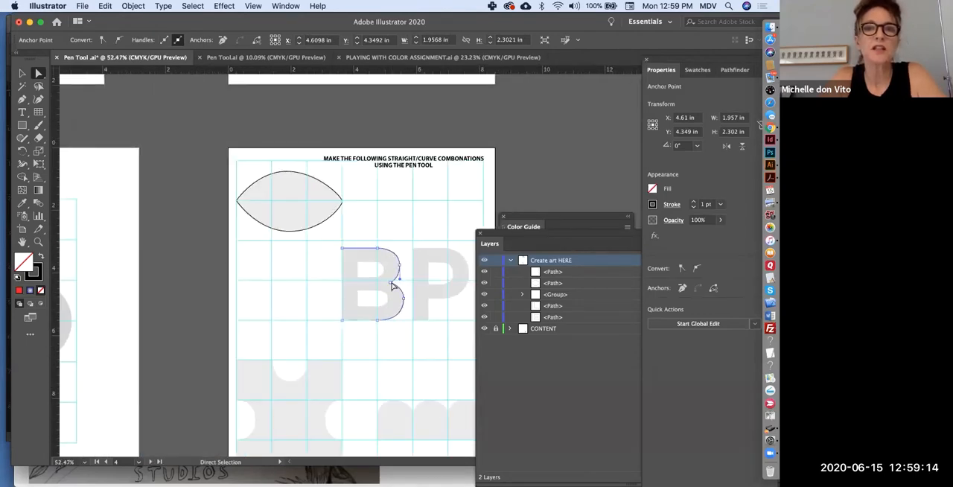
key("Delete")
Delete the lens path's lower-right curved segment and undo the deletion.
left_click(336, 212)
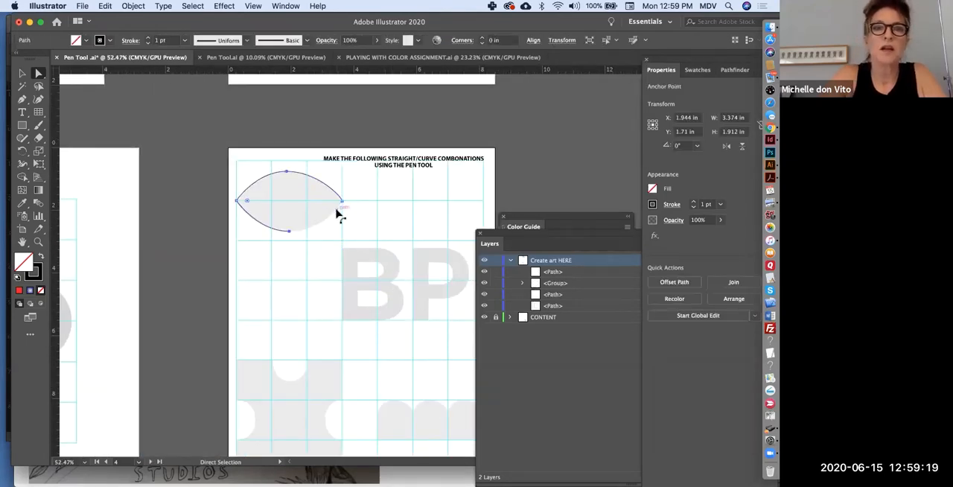
key("Delete")
key("super+z")
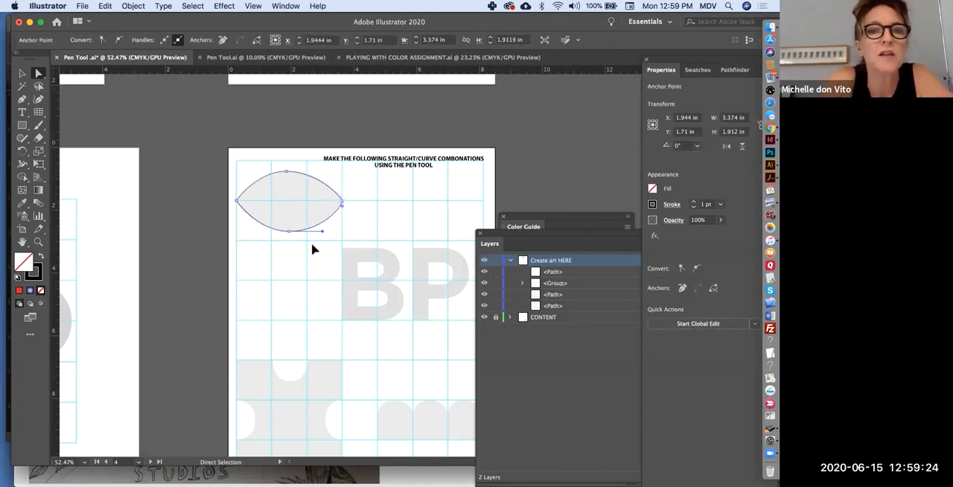
Move the lens path's right tip anchor one grid column to the right, and select its left tip anchor.
left_click_drag(343, 201, 379, 206)
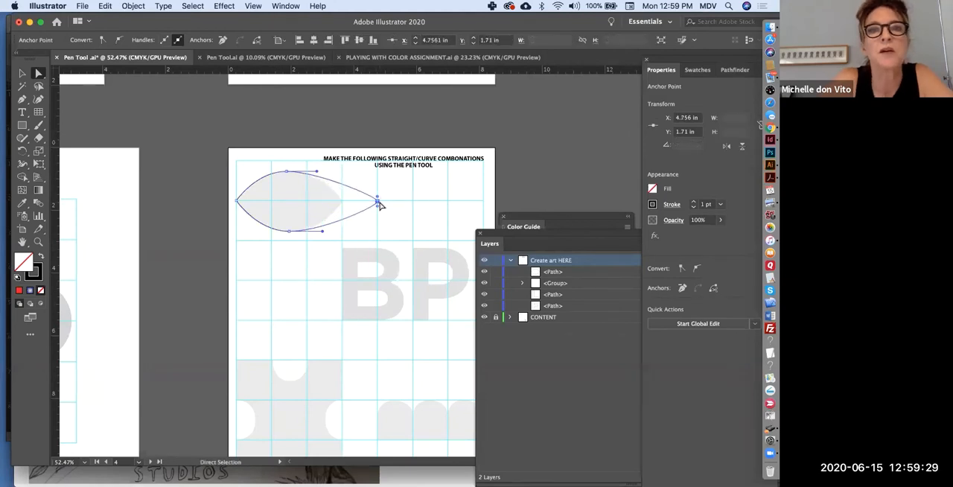
left_click(235, 200)
scroll(237, 203, "up", 5)
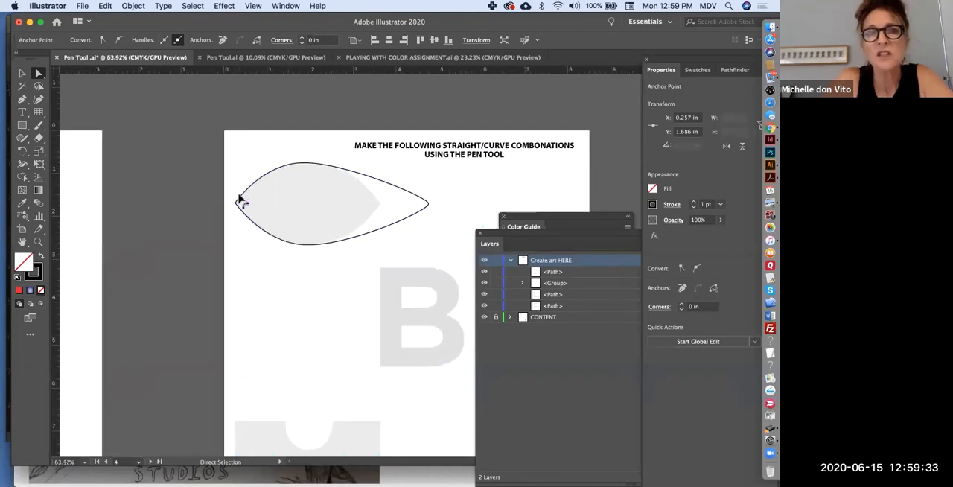
scroll(287, 232, "right", 1)
scroll(285, 232, "right", 2)
scroll(285, 232, "down", 1)
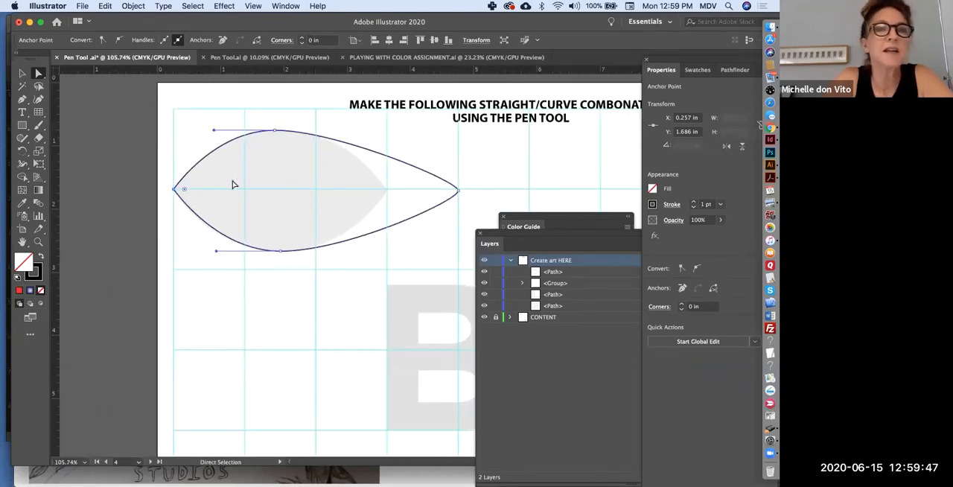
Switch the shape's left tip anchor between smooth and corner with the Anchor Point tool, leaving it smooth with vertical handles.
left_click(22, 100)
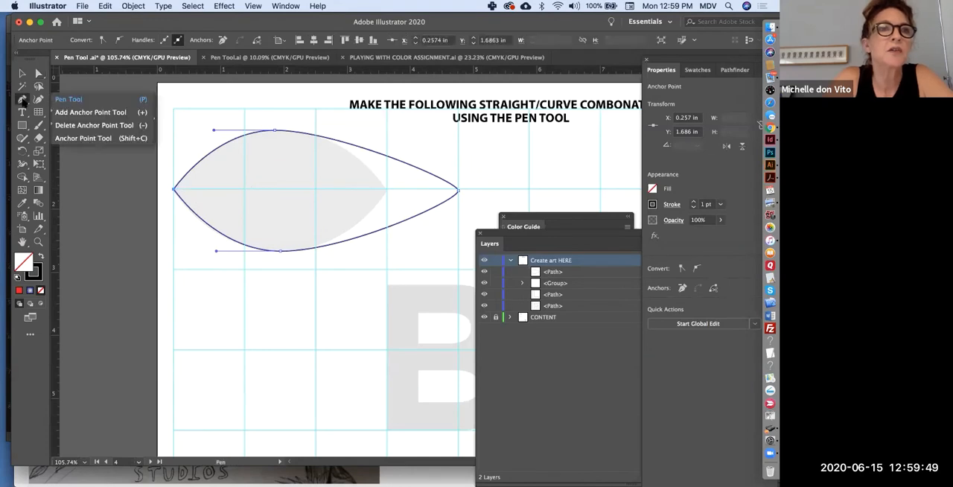
left_click(49, 139)
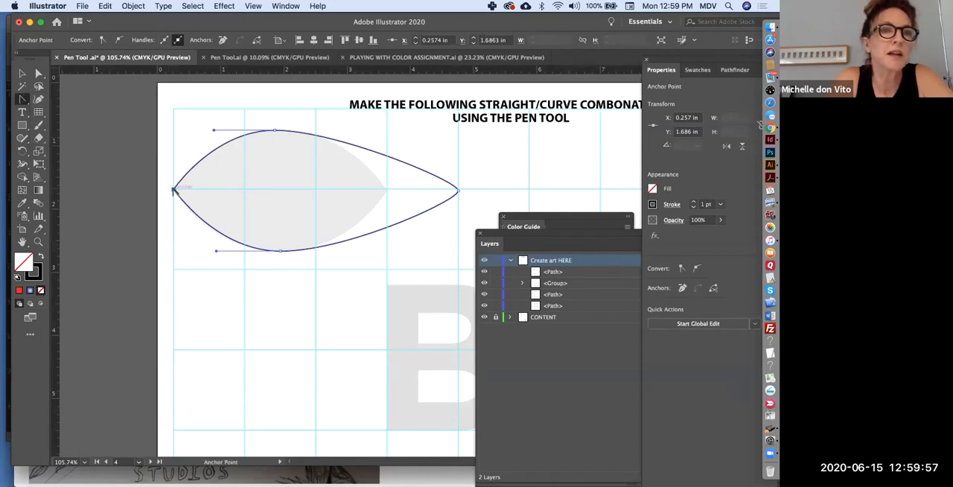
left_click_drag(172, 185, 172, 156)
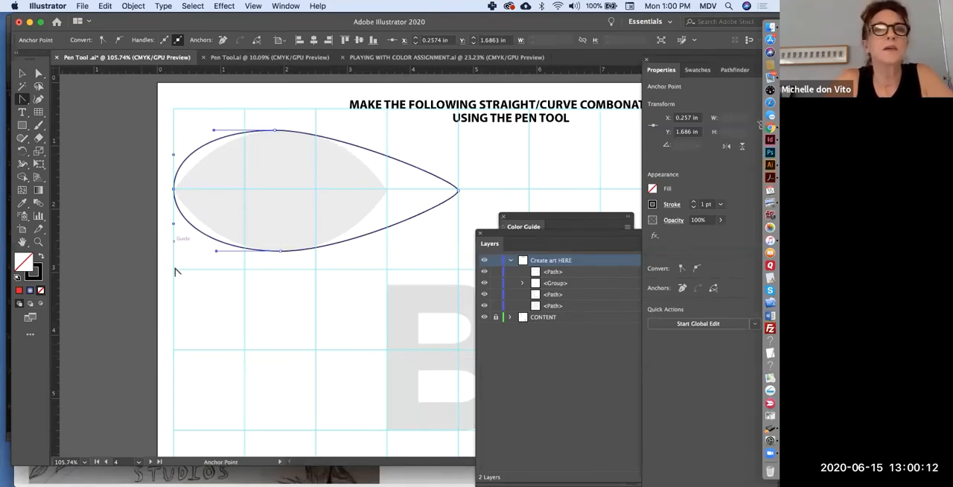
left_click(174, 190)
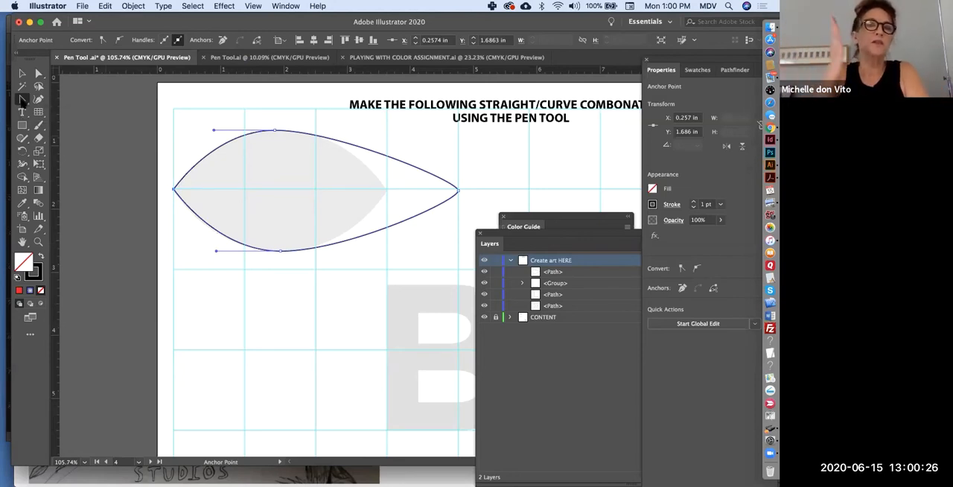
left_click_drag(173, 189, 174, 149)
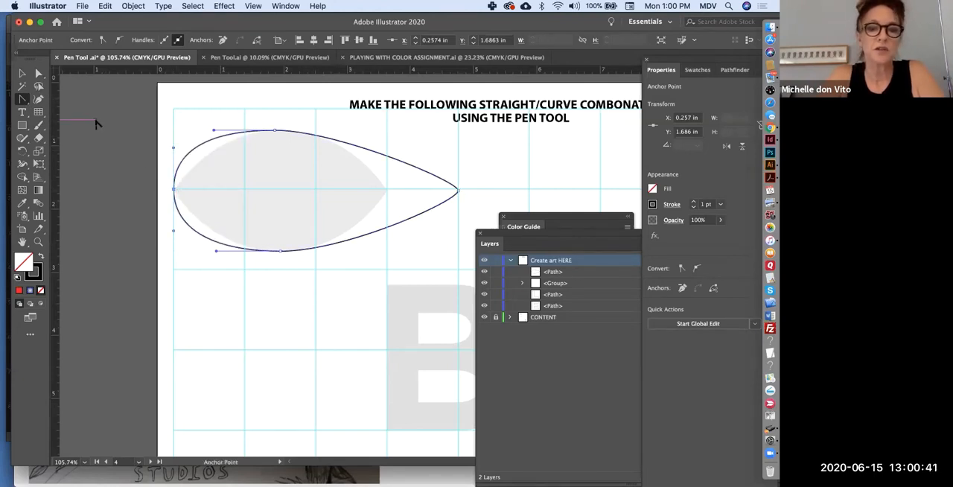
Remove the shape's left tip anchor with the Delete Anchor Point tool.
left_click(22, 99)
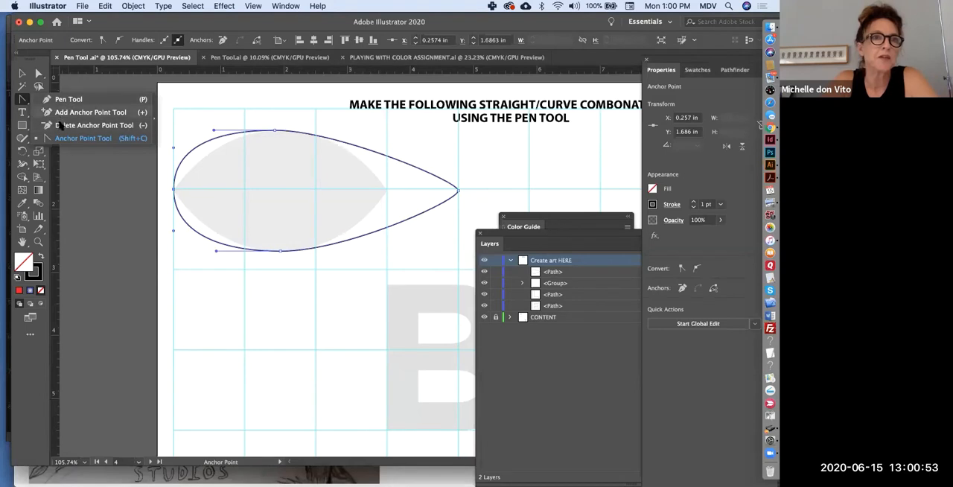
left_click(61, 127)
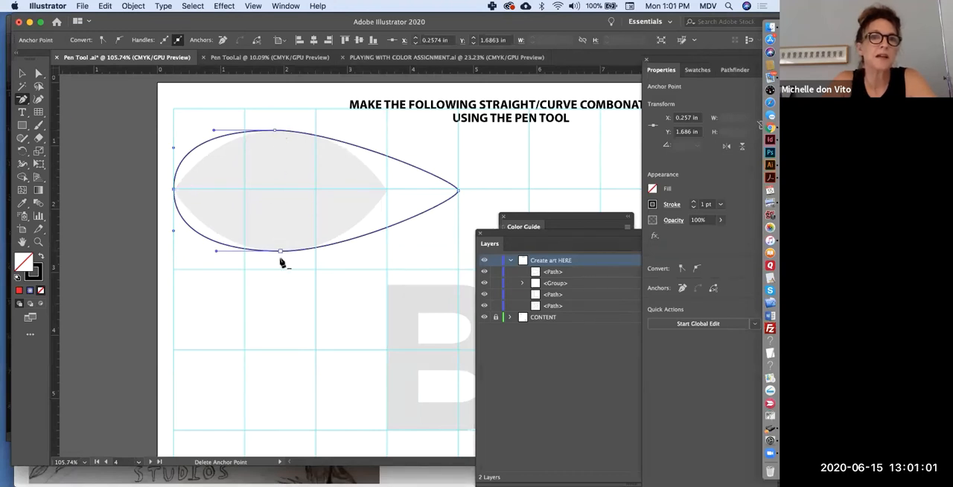
left_click(174, 192)
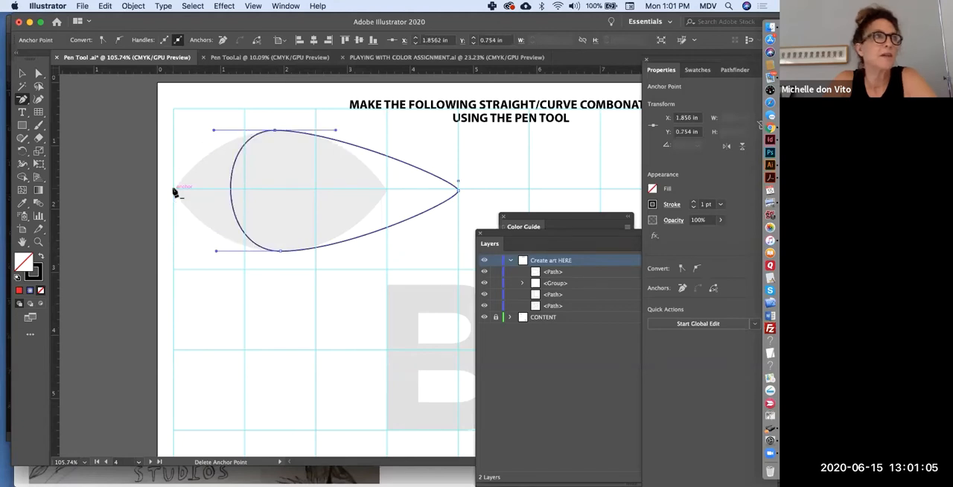
Lengthen the top and bottom anchors' horizontal handles to round both ends of the shape, and stretch it wider to the right.
left_click(38, 73)
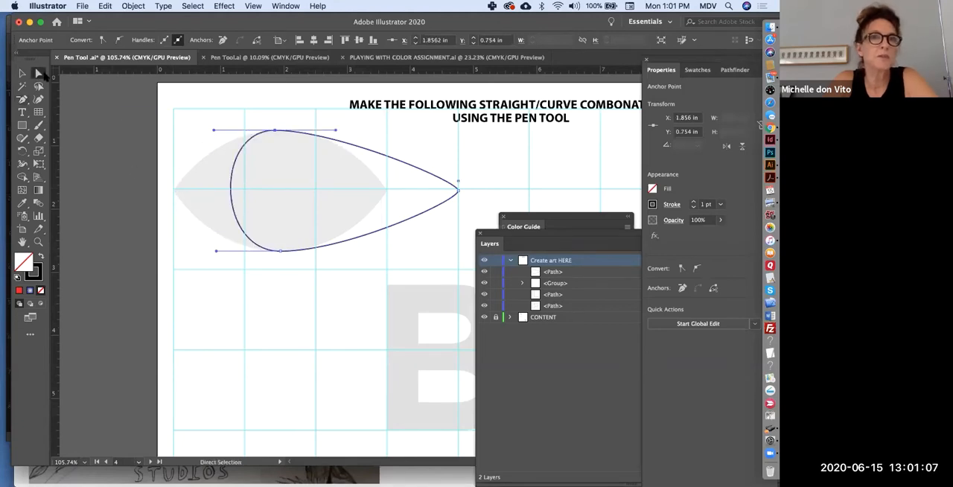
left_click_drag(213, 132, 104, 137)
left_click_drag(215, 253, 104, 250)
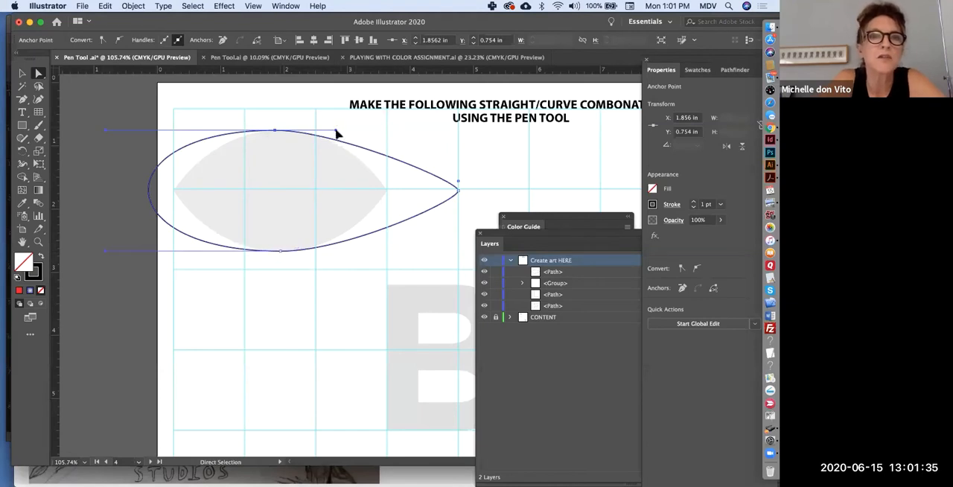
left_click_drag(341, 130, 461, 142)
left_click(280, 251)
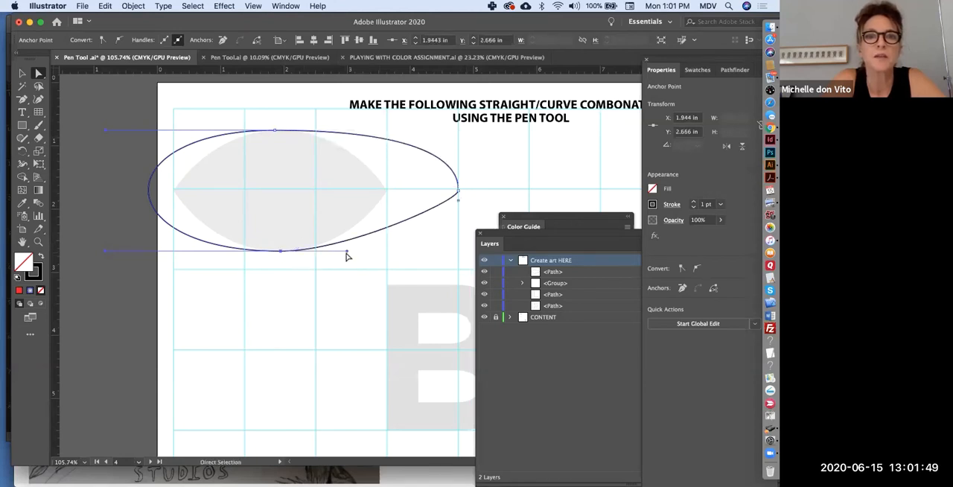
left_click_drag(347, 254, 459, 255)
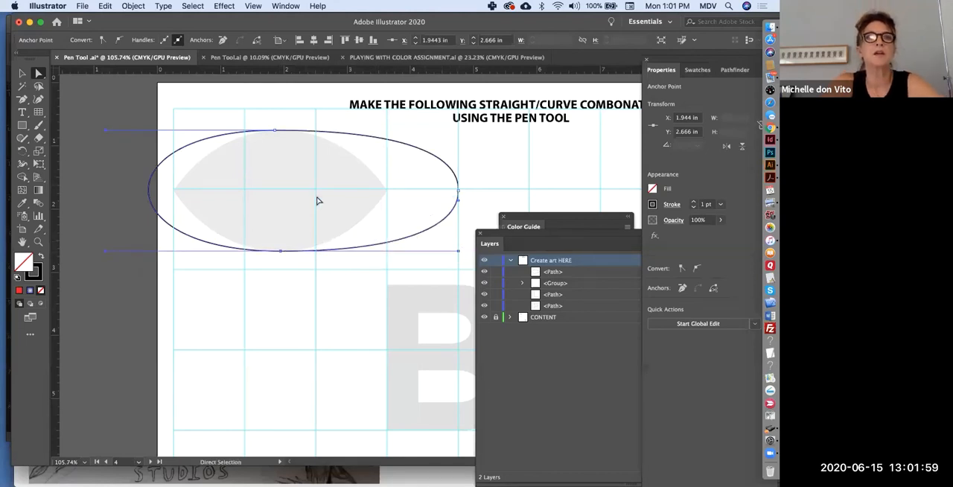
left_click(21, 73)
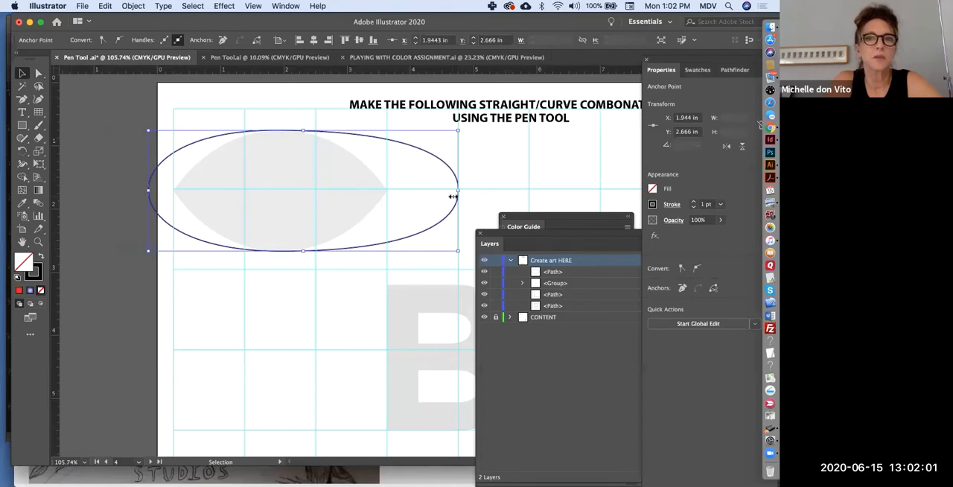
left_click_drag(453, 195, 616, 191)
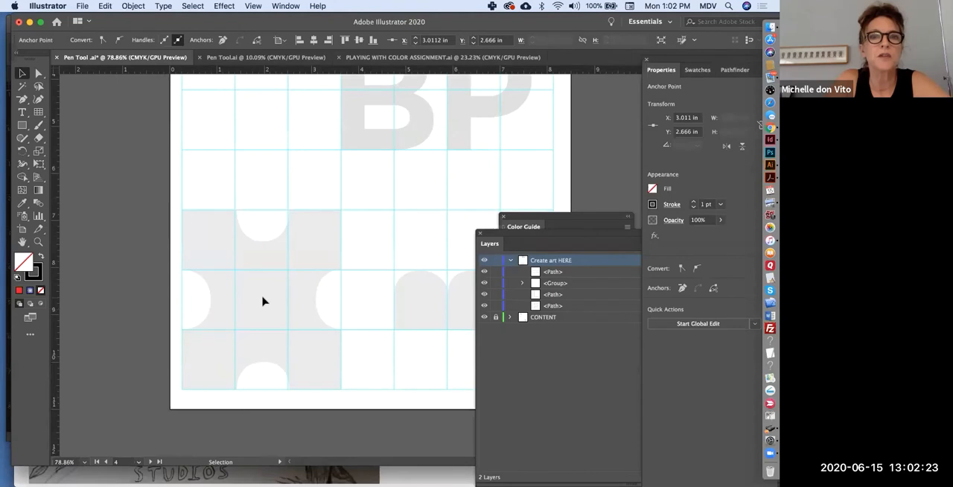
Trace the grey puzzle piece with the Pen tool from its top-left corner along the top edge and around the upper notch, using several short segments.
scroll(262, 300, "right", 5)
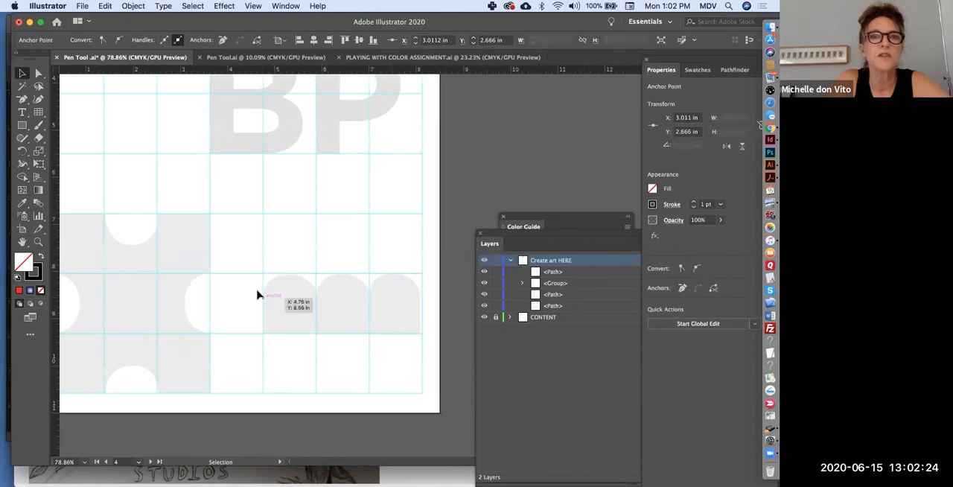
scroll(192, 276, "left", 4)
left_click_drag(22, 99, 60, 97)
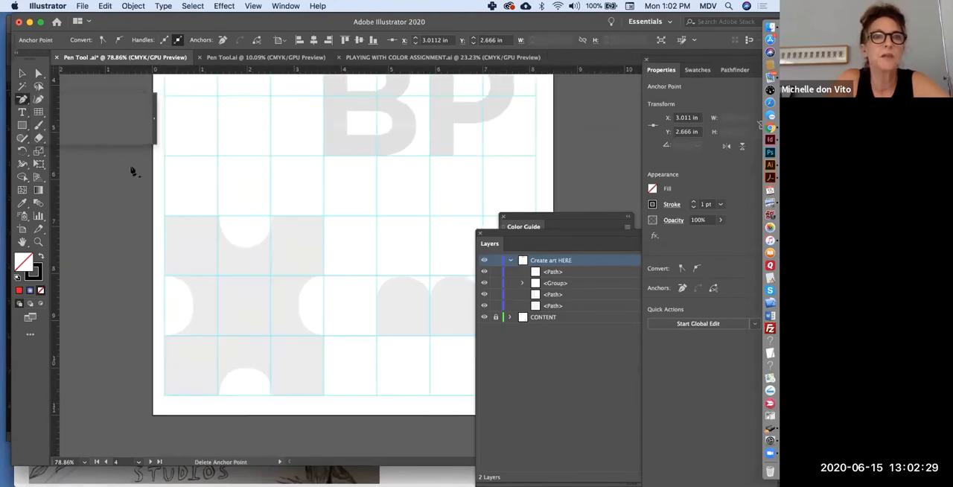
left_click(164, 215)
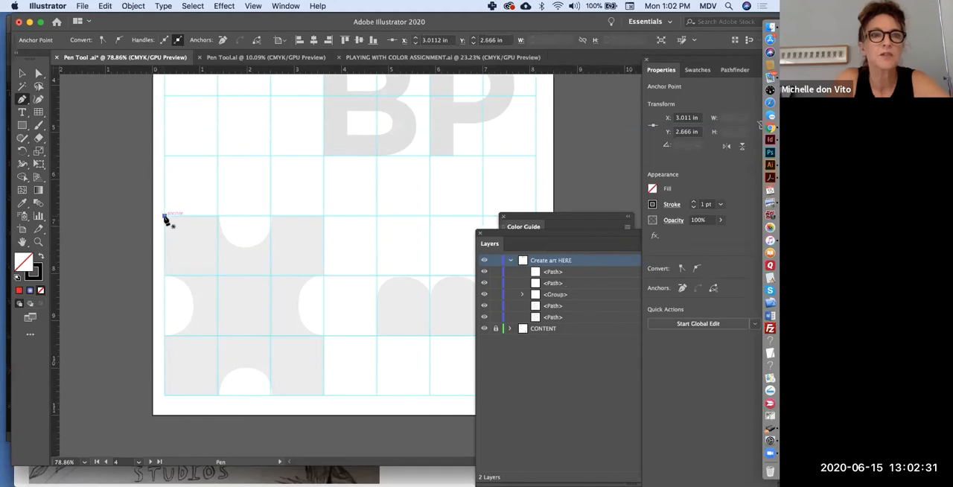
left_click(219, 216)
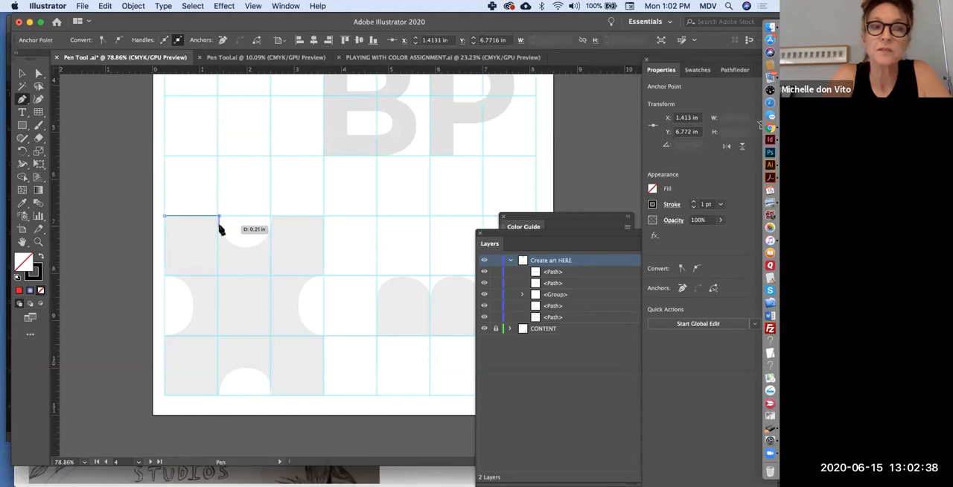
left_click(222, 233)
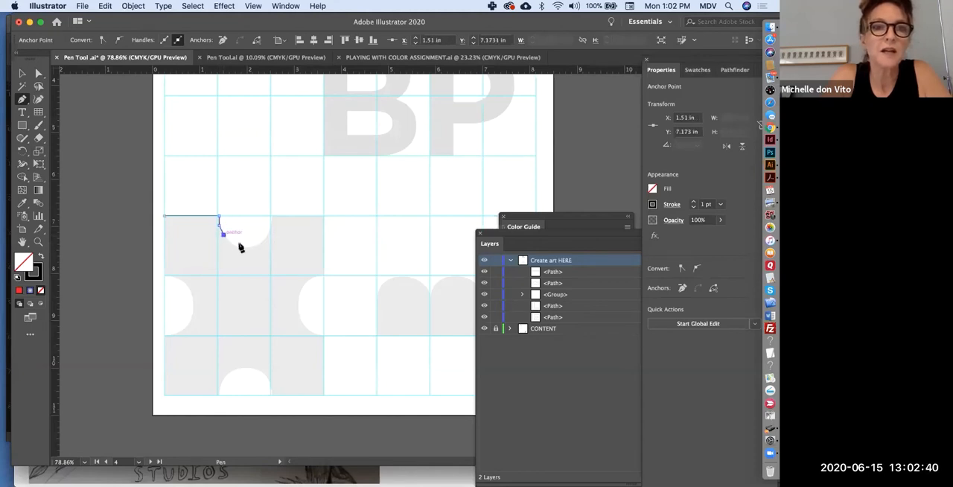
left_click(247, 247)
left_click(267, 236)
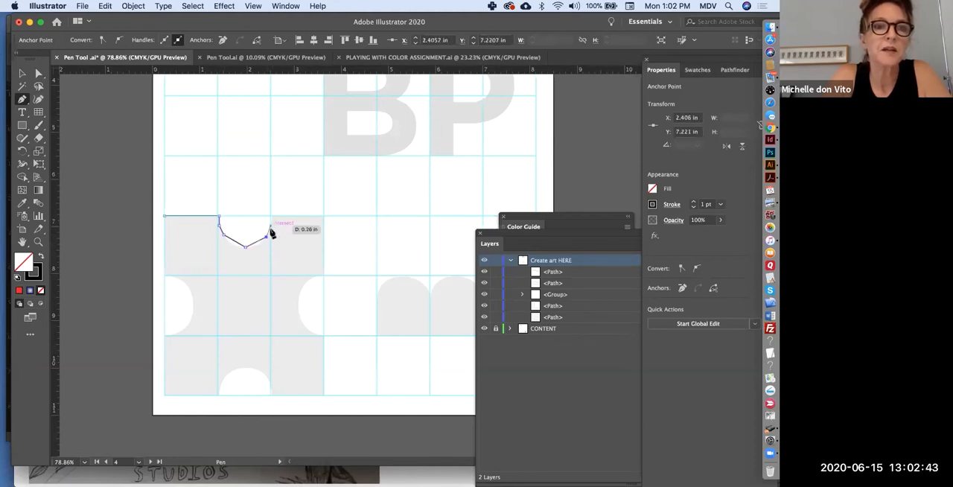
left_click_drag(272, 215, 266, 197)
scroll(239, 316, "up", 3)
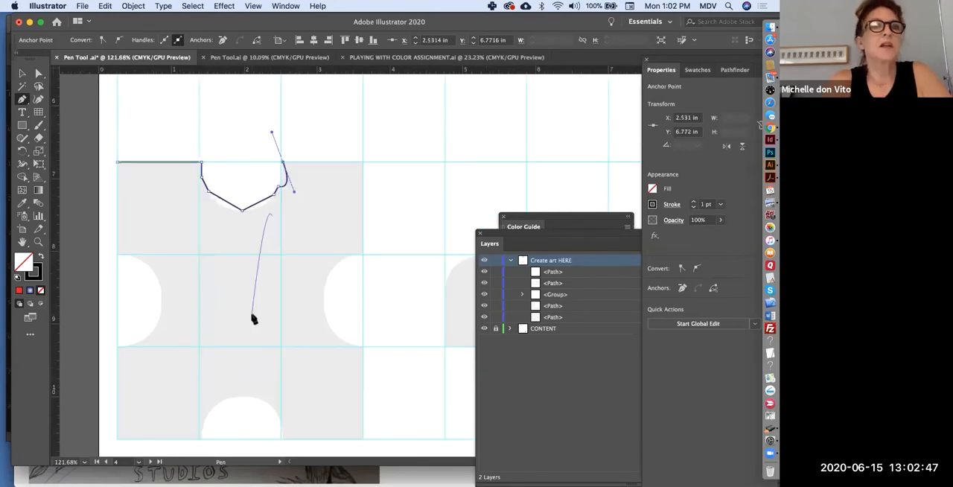
Remove the extra anchors on both sides of the upper notch, keeping only its end anchors and bottom anchor.
left_click(22, 100)
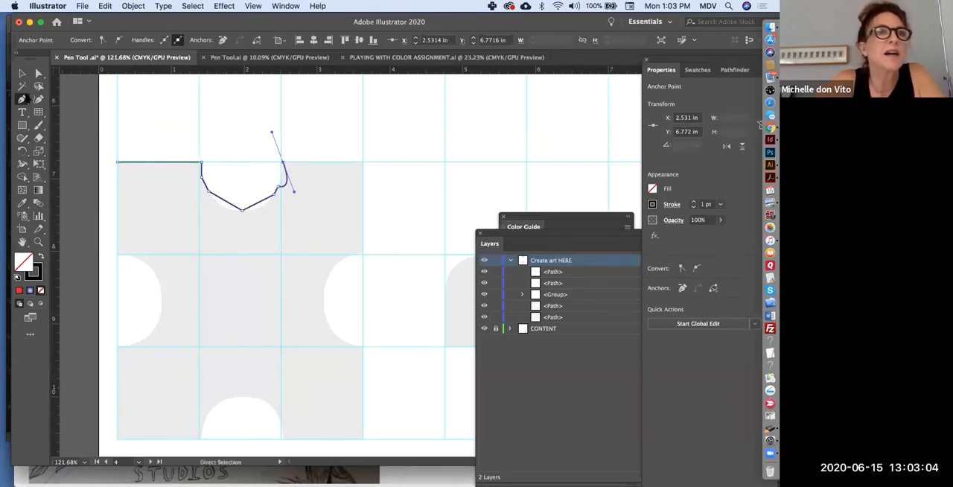
left_click_drag(22, 100, 77, 127)
left_click(208, 192)
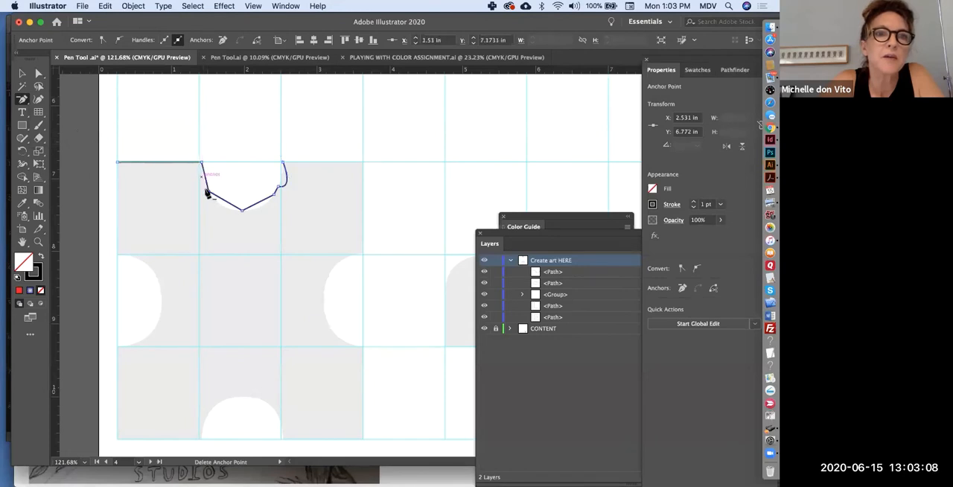
left_click(208, 192)
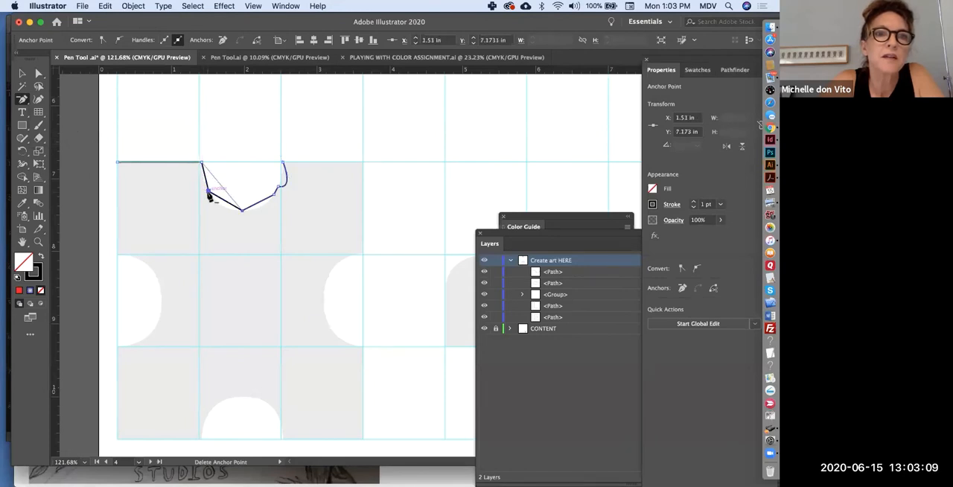
left_click(279, 195)
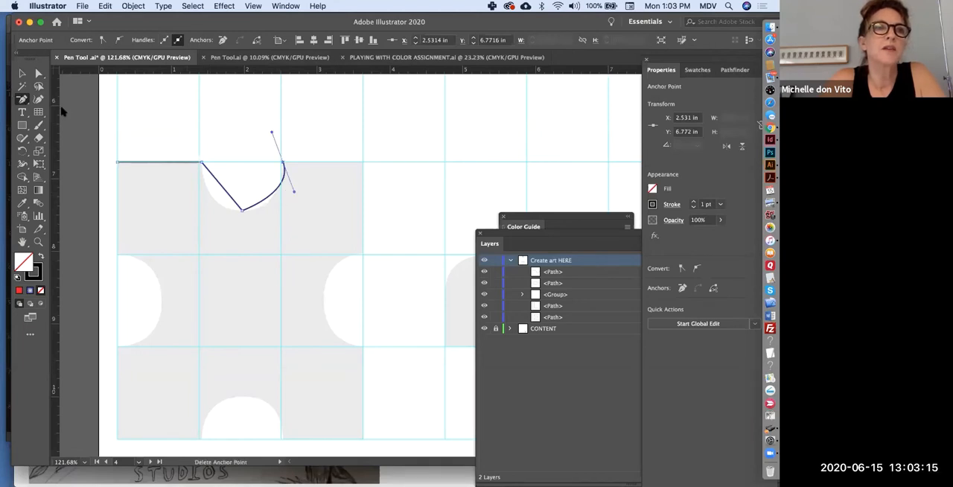
Convert the notch's bottom anchor to a smooth point and shape the handles so the path follows the rounded grey notch.
left_click(22, 99)
left_click(78, 139)
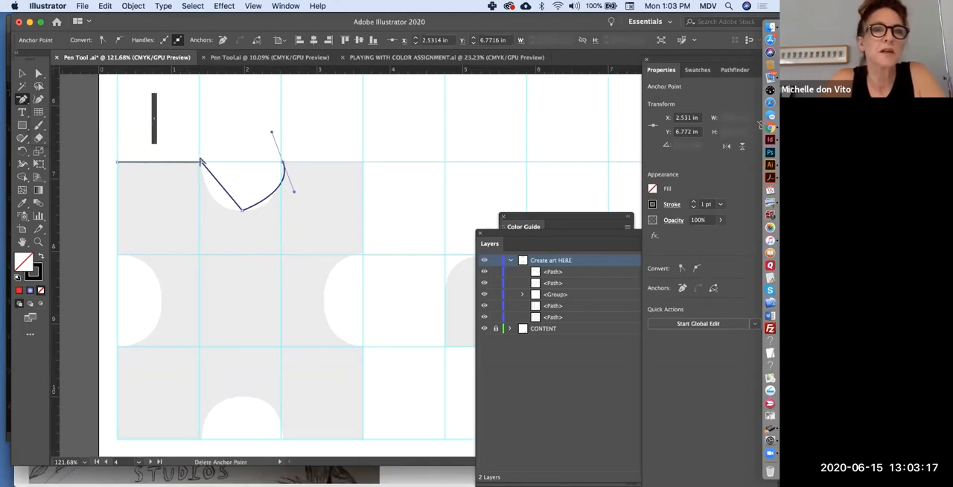
left_click_drag(242, 213, 282, 193)
left_click(38, 74)
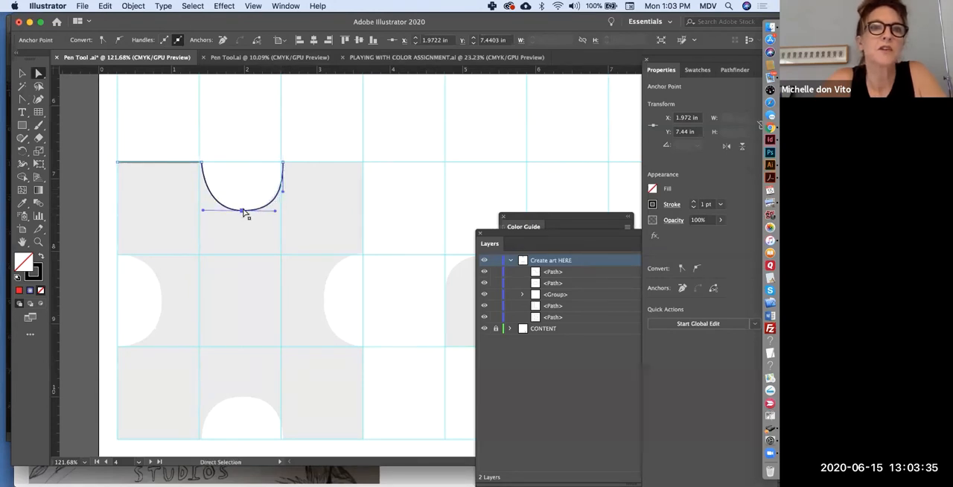
Fine-tune the horizontal handle of the upper notch's bottom anchor so the curve fits the grey edge.
left_click(242, 212)
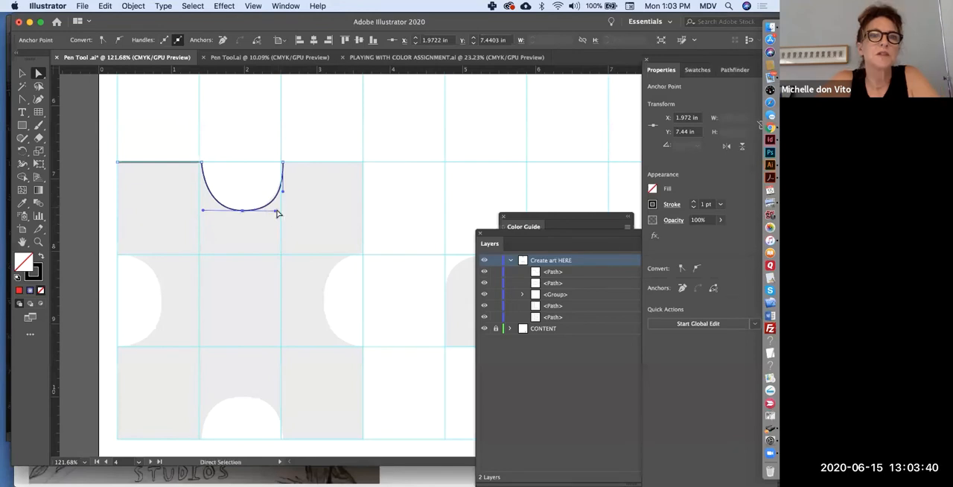
left_click_drag(276, 211, 274, 212)
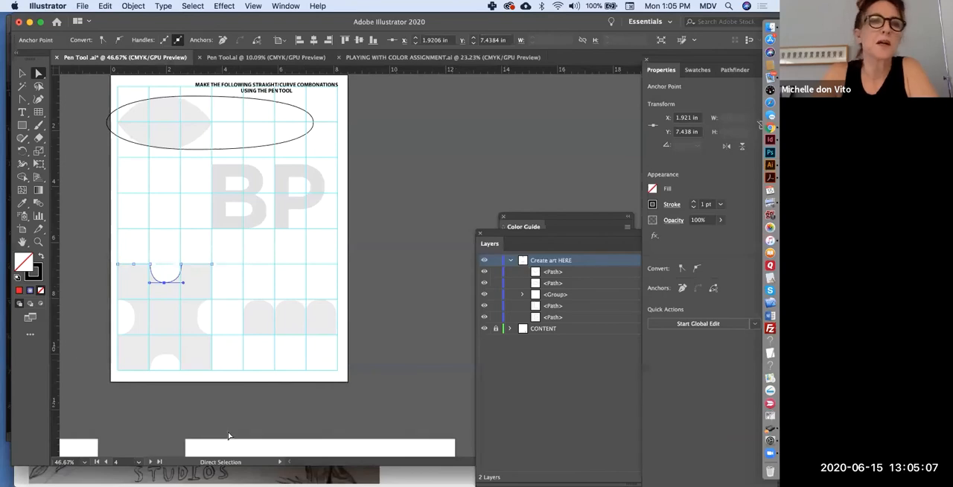
Trace the grey circle on the curve-shapes artboard as a closed path about 2.6 in across with the Curvature tool.
scroll(242, 296, "down", 8)
scroll(243, 297, "left", 7)
scroll(243, 297, "left", 2)
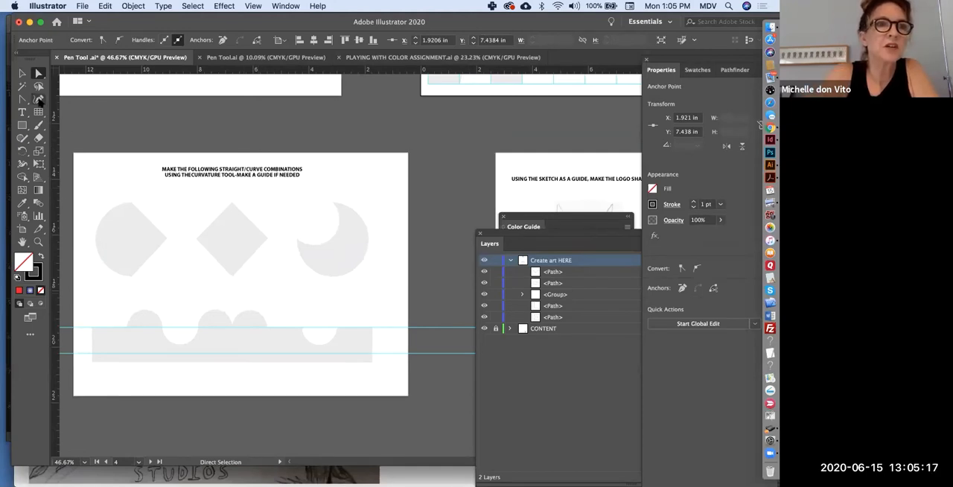
left_click(39, 99)
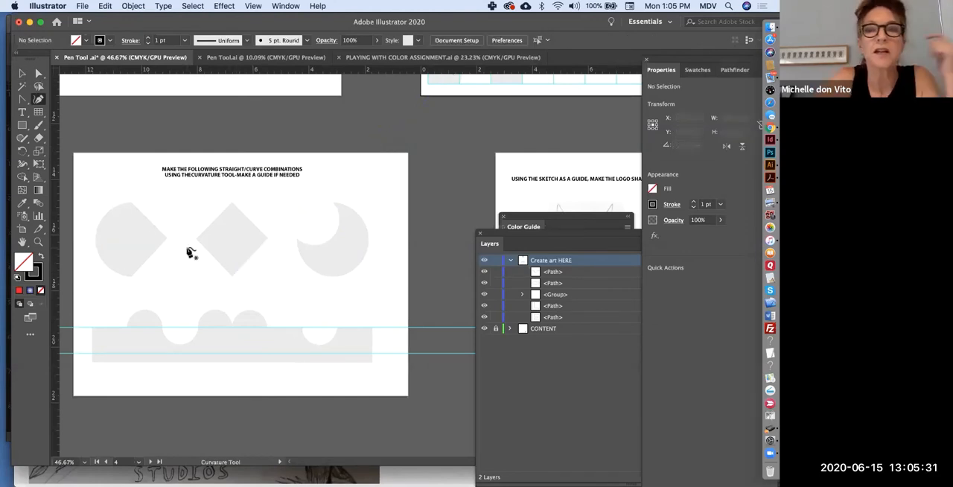
scroll(192, 251, "up", 10)
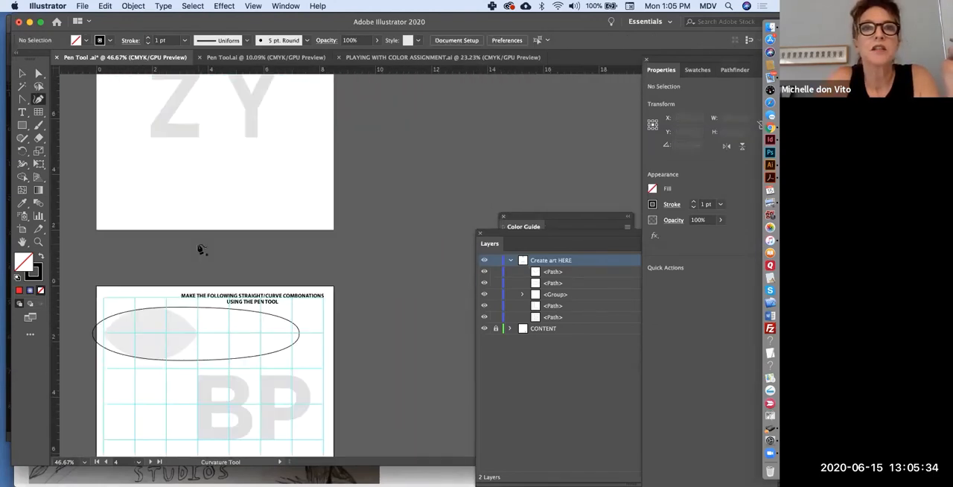
scroll(199, 249, "up", 5)
scroll(200, 249, "left", 8)
scroll(200, 249, "down", 8)
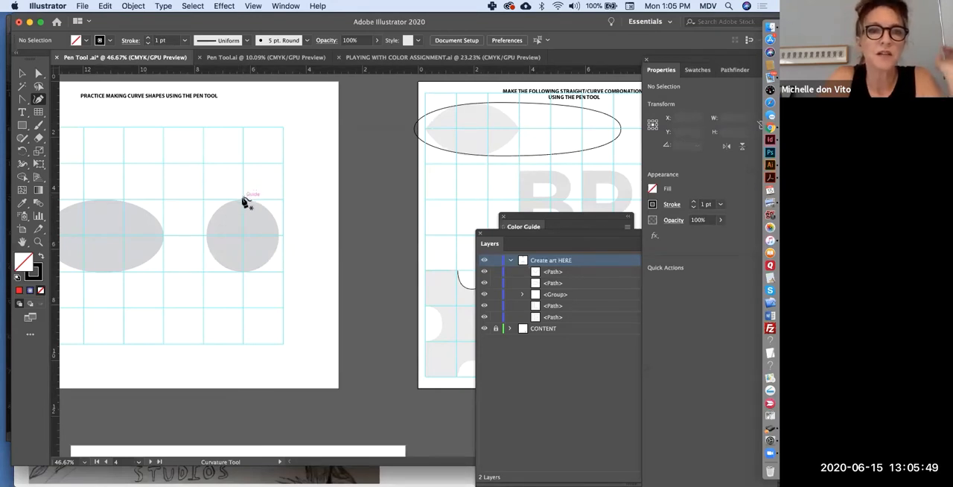
left_click(242, 199)
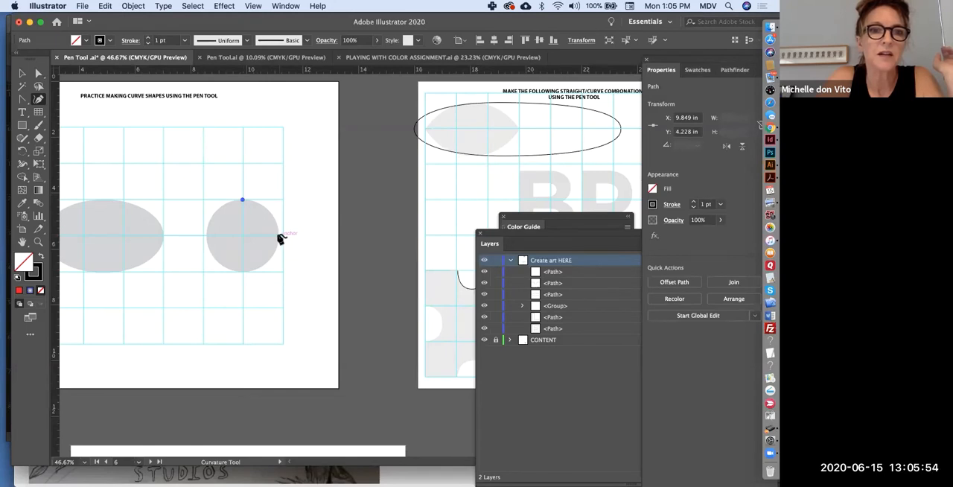
left_click(279, 236)
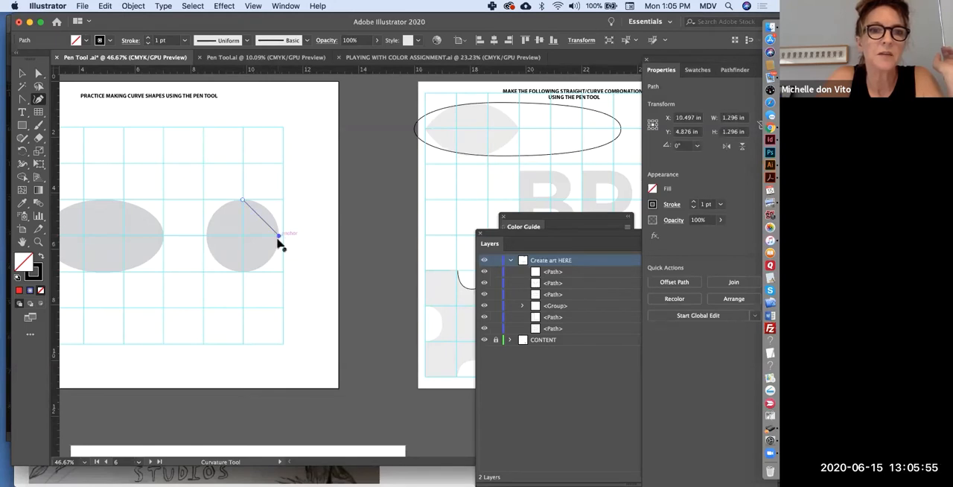
left_click(244, 272)
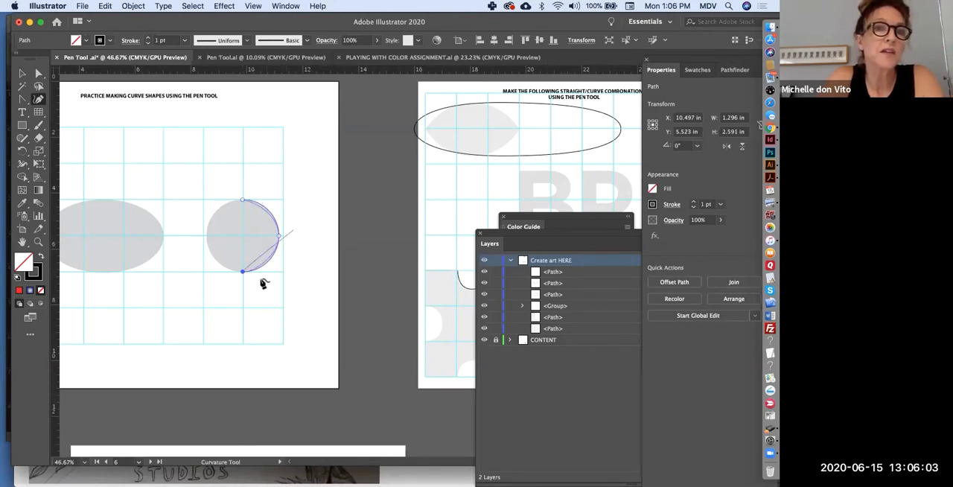
left_click(221, 265)
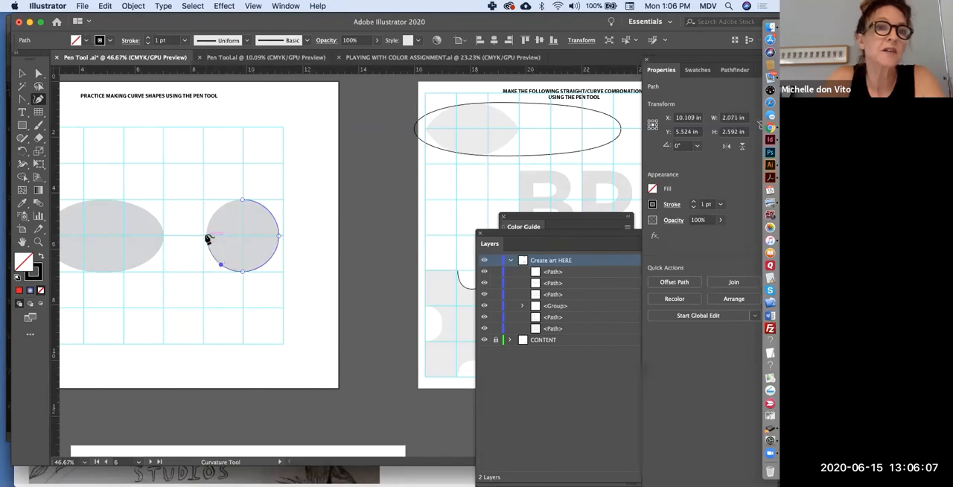
left_click(206, 236)
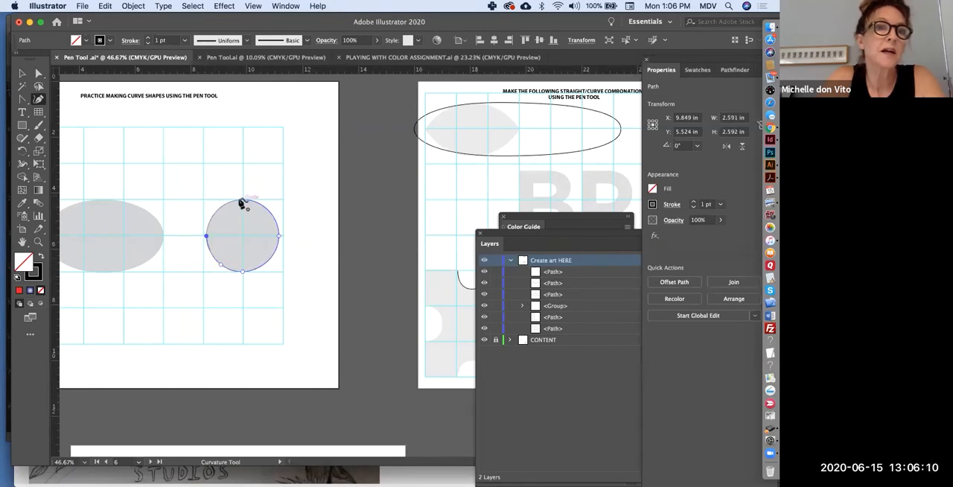
left_click(241, 200)
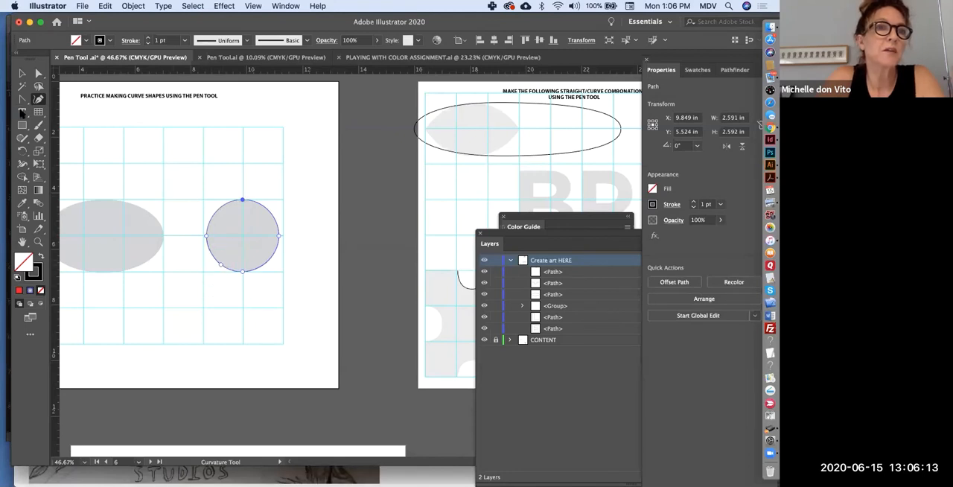
Delete the circle's extra lower-left anchor, adjust the bottom anchor's handle to restore the round outline, and deselect the path.
left_click_drag(23, 99, 57, 125)
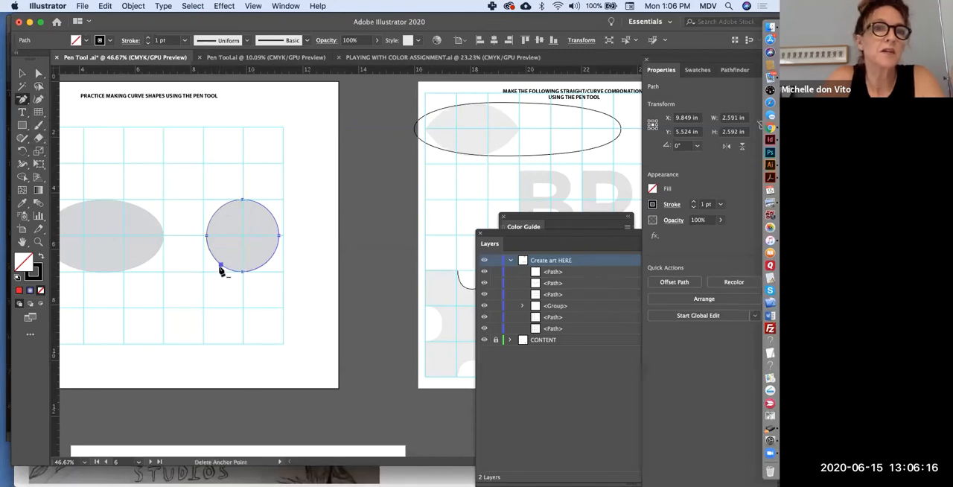
left_click(221, 266)
left_click(38, 74)
left_click_drag(232, 272, 224, 274)
left_click(189, 445)
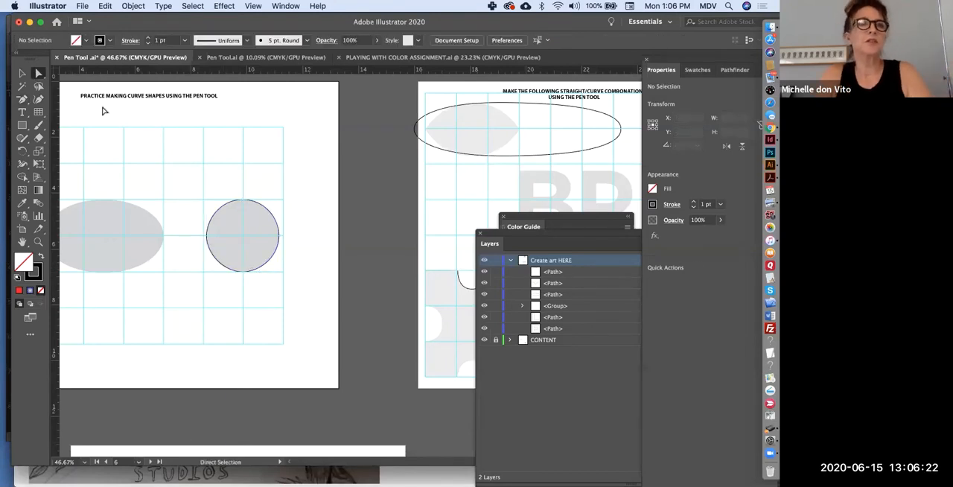
Start tracing the grey wavy bar with the Curvature tool: a straight 1.25 in top-left edge and the first bump, ending in a corner point.
left_click(22, 73)
scroll(179, 223, "down", 10)
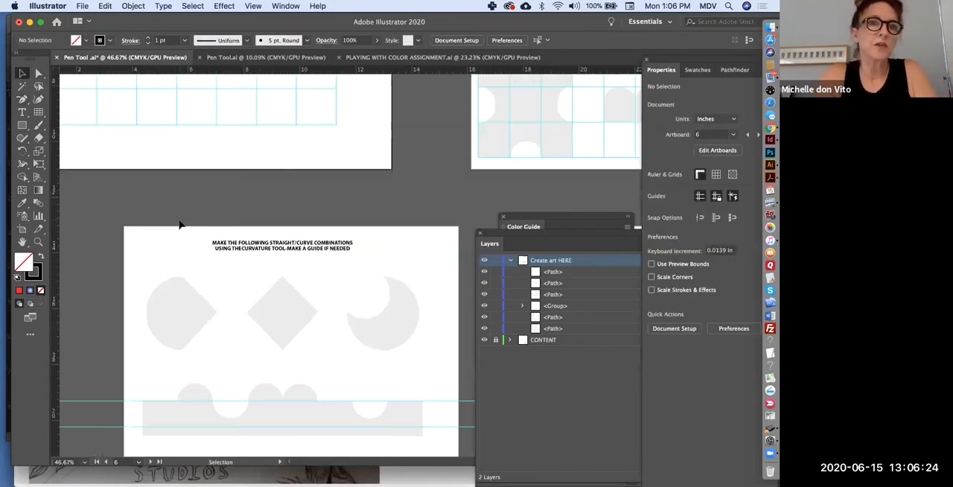
scroll(178, 224, "right", 3)
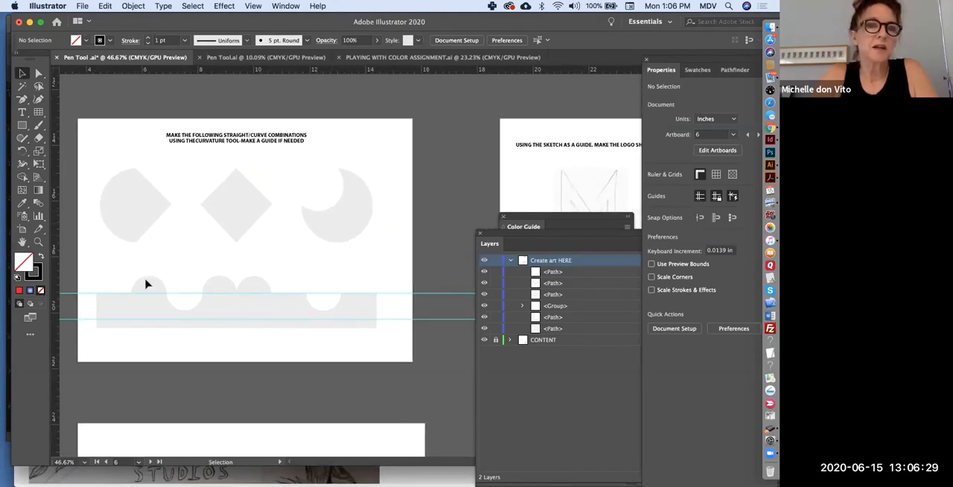
left_click(38, 99)
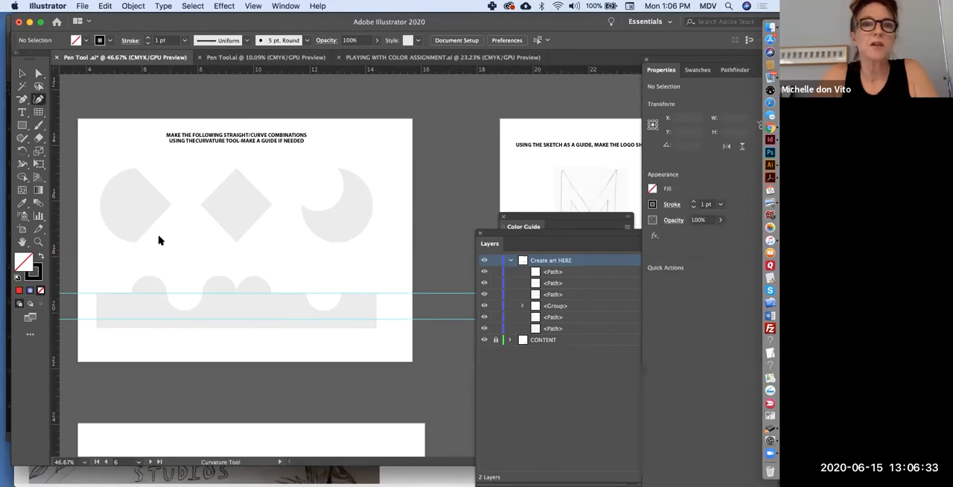
scroll(133, 308, "up", 1)
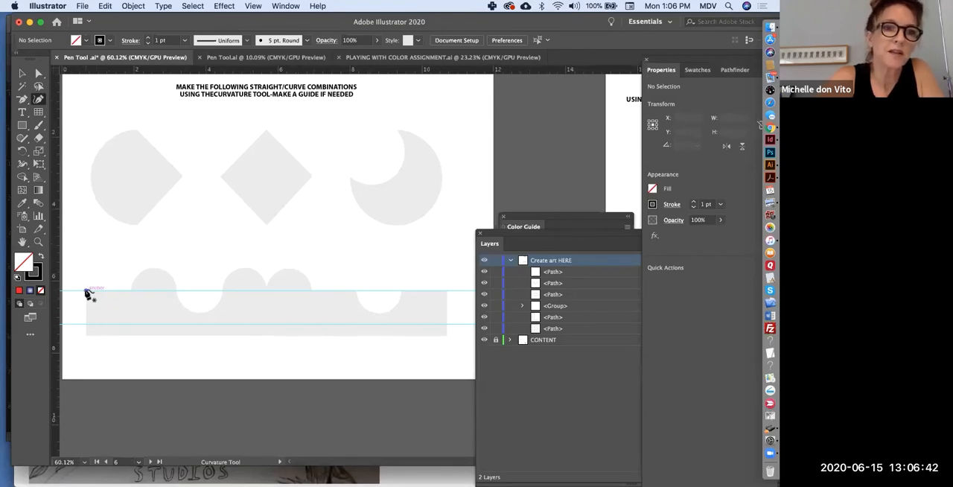
left_click(86, 291)
left_click(130, 290)
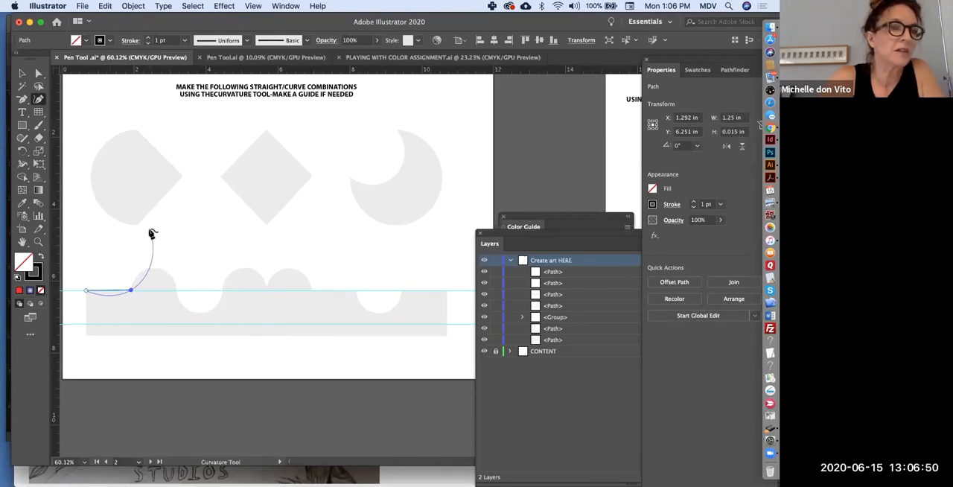
left_click(154, 268)
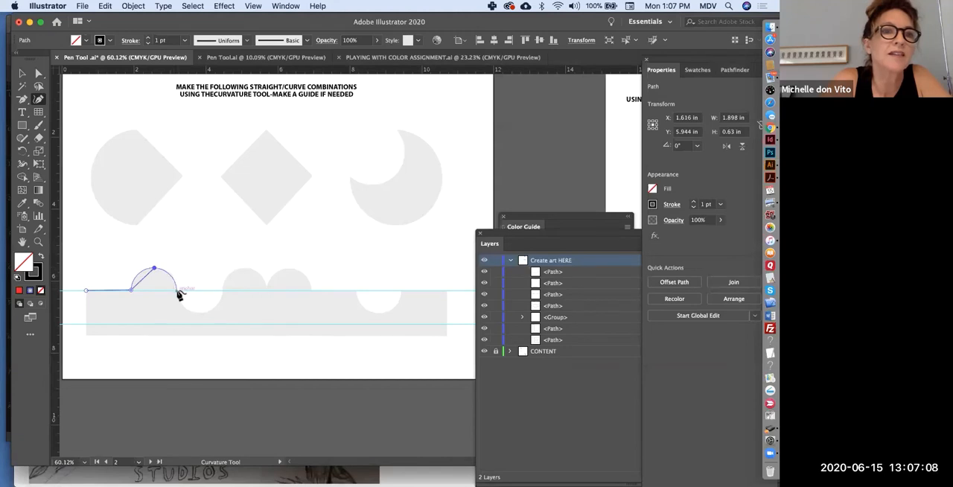
left_click(177, 290)
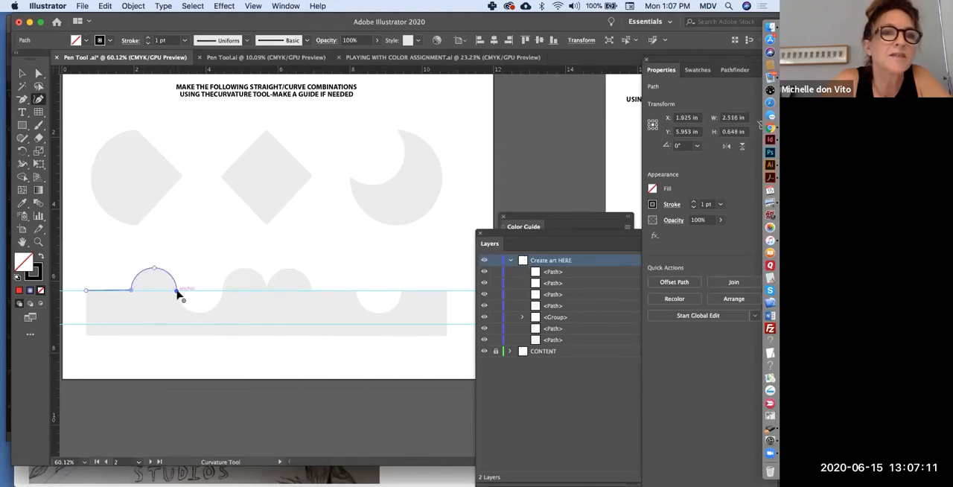
double_click(177, 291)
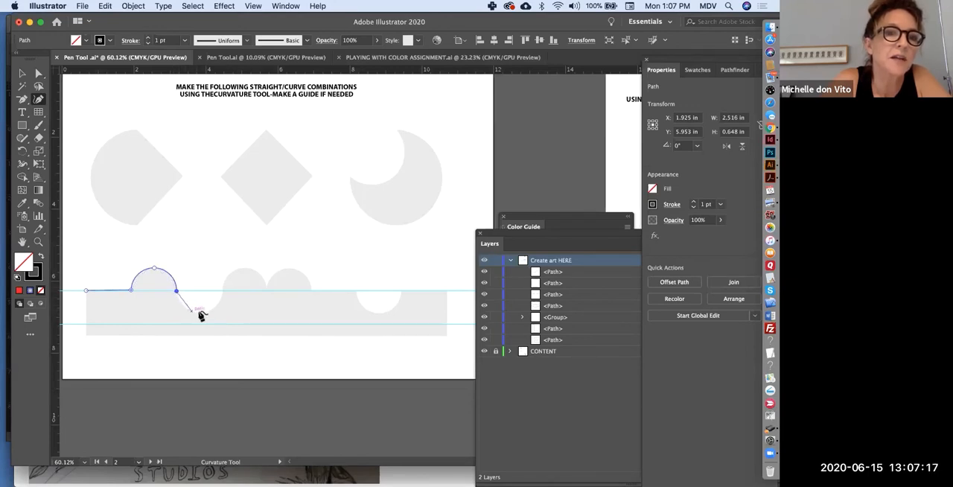
Continue the path around the first notch and the second bump, with corner points where the curves meet.
left_click(198, 312)
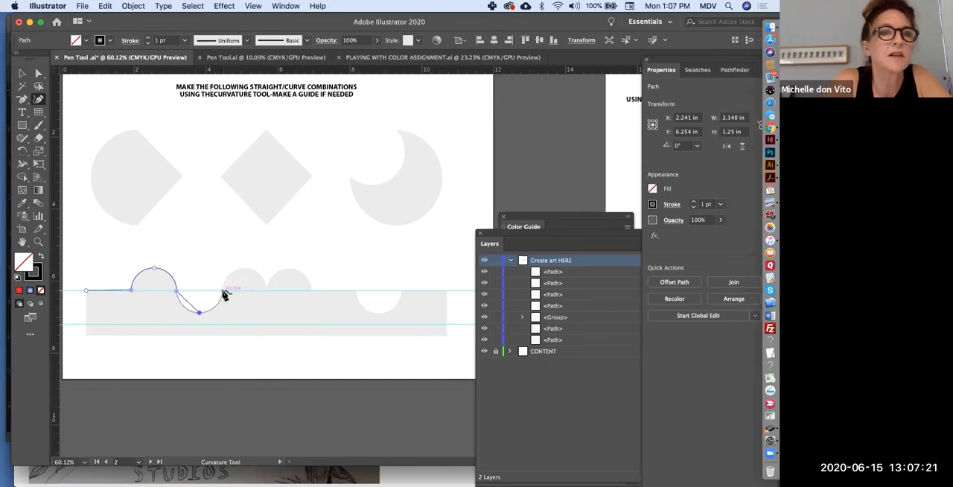
left_click(223, 291)
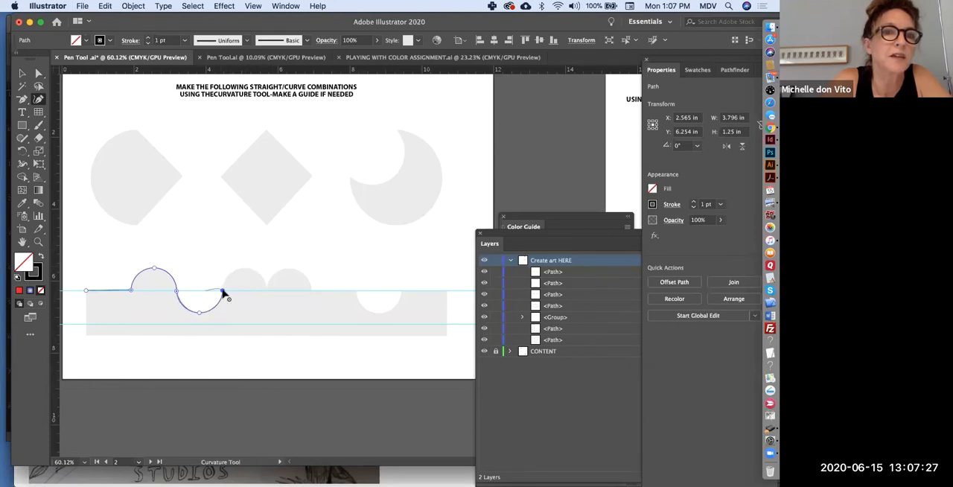
left_click(222, 291)
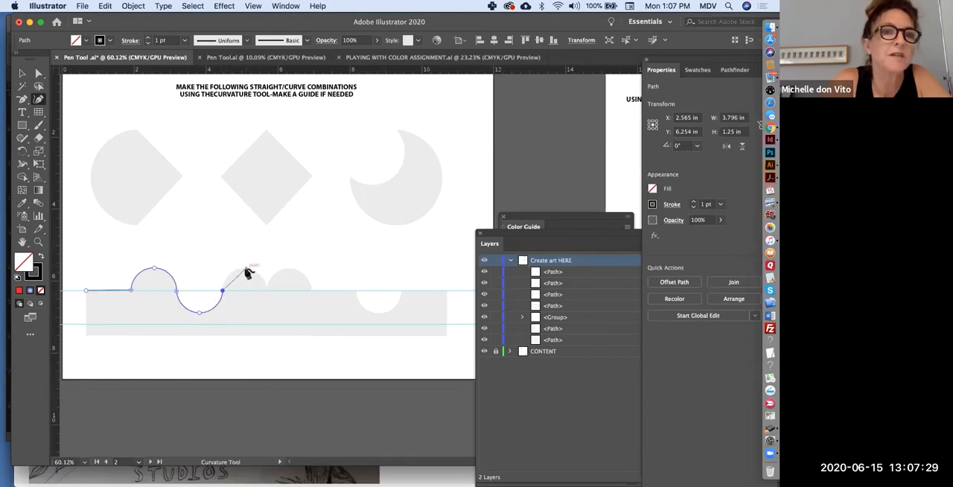
left_click(245, 268)
left_click(267, 290)
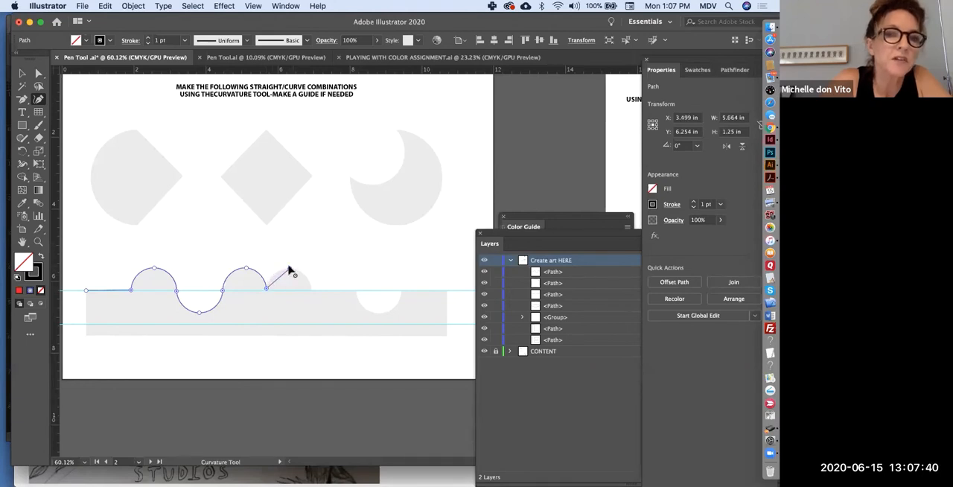
Trace the third bump, the straight edge after it and the second notch, with corner points at their junctions.
left_click(290, 269)
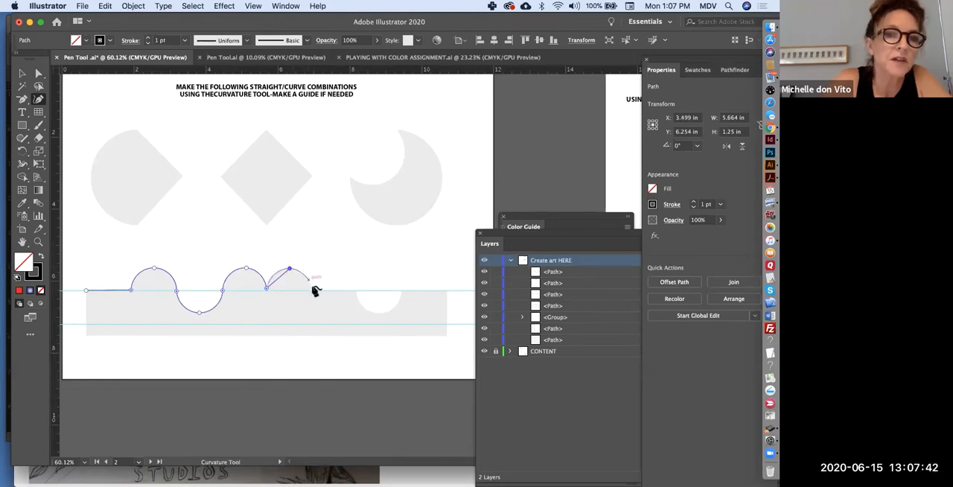
left_click(312, 290)
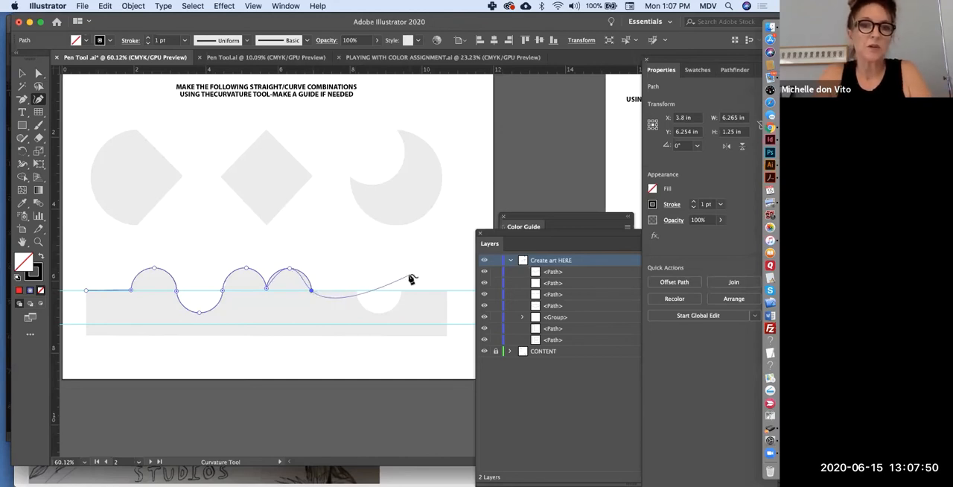
left_click(357, 291)
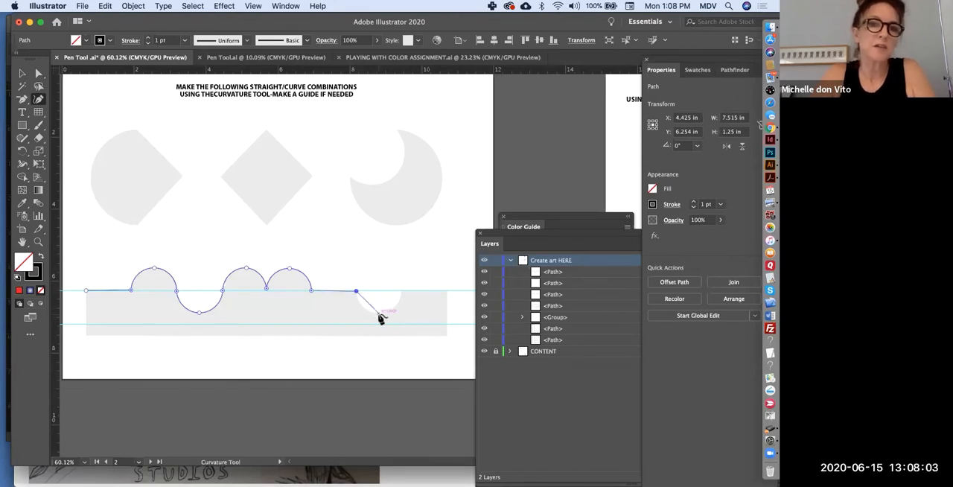
left_click(377, 313)
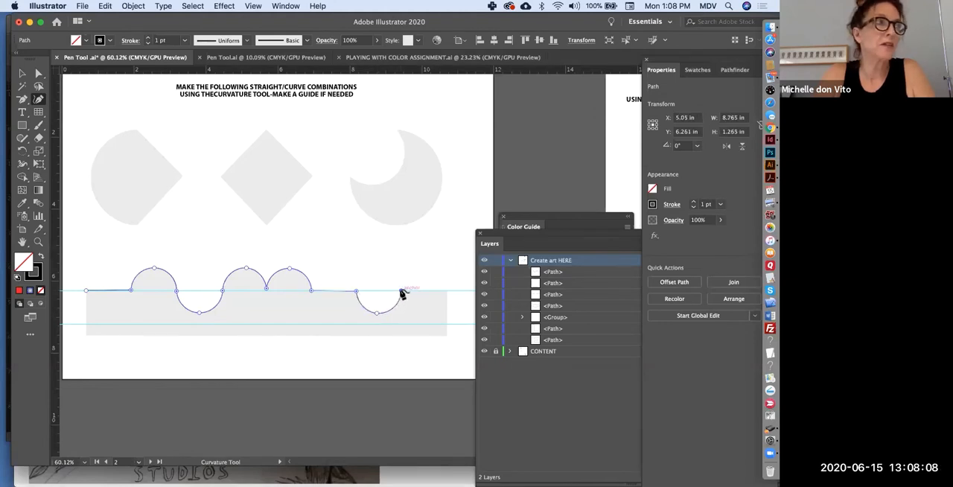
left_click(401, 291)
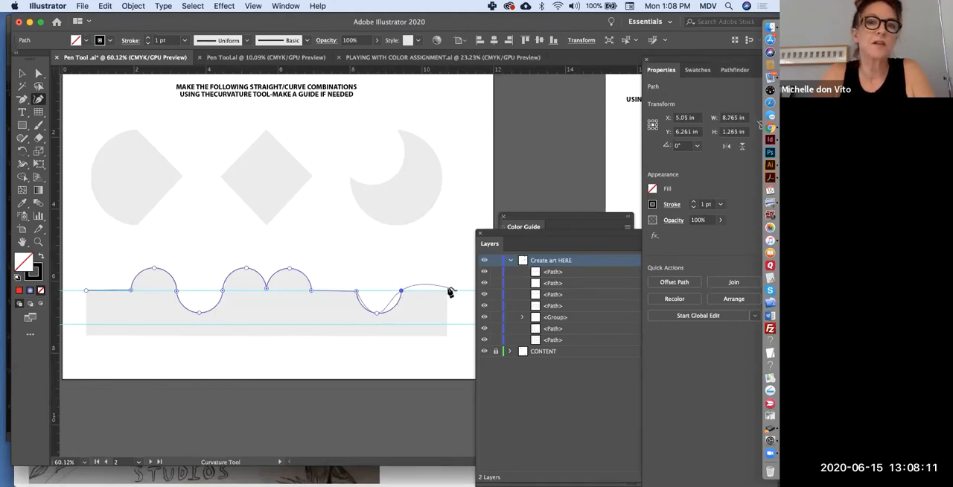
left_click(401, 291)
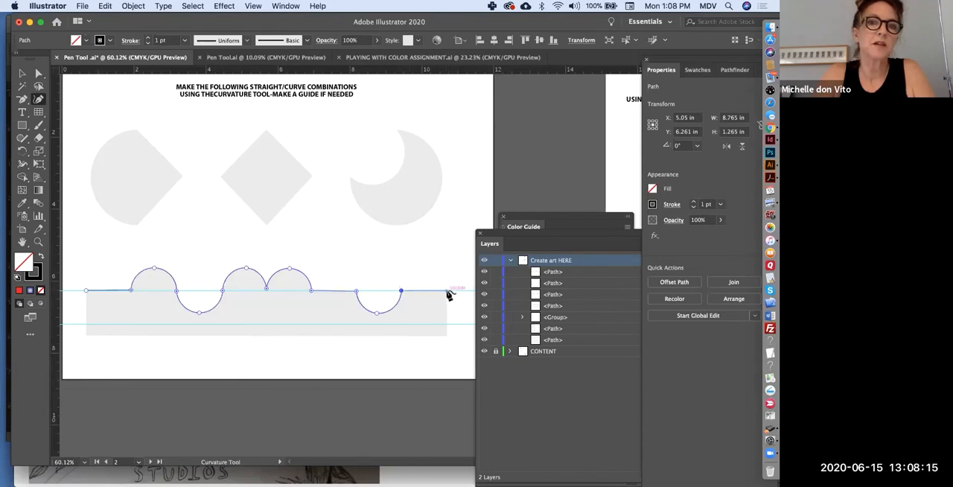
Finish the bar's outline with straight segments through its top-right, bottom-right and bottom-left corners, and close the path at the starting anchor.
left_click(446, 291)
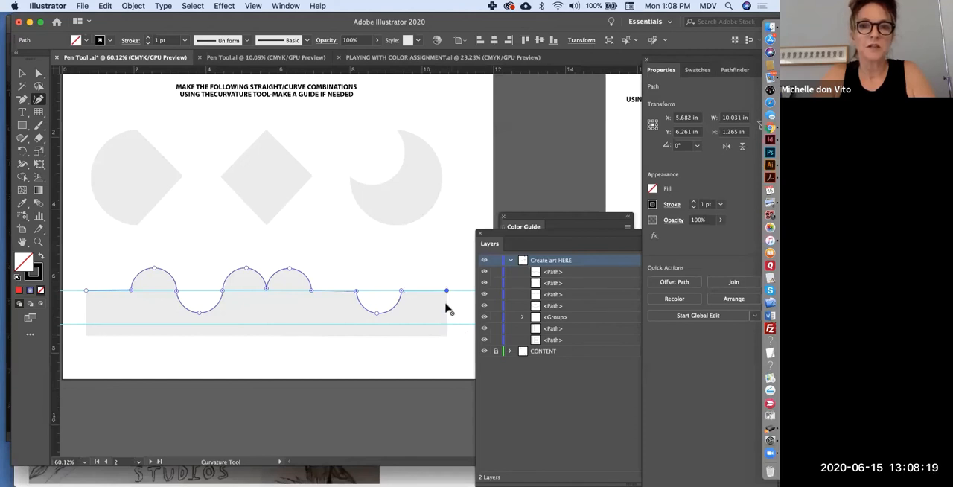
left_click(447, 335)
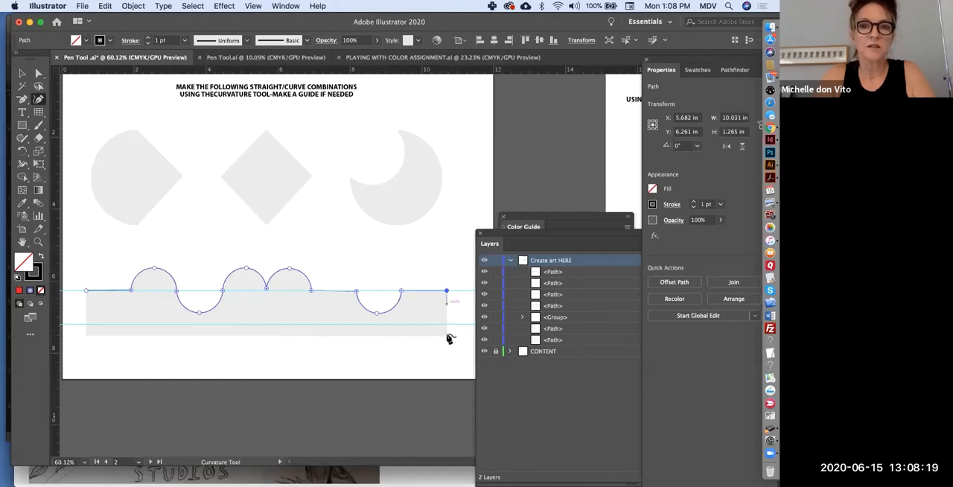
left_click(86, 337)
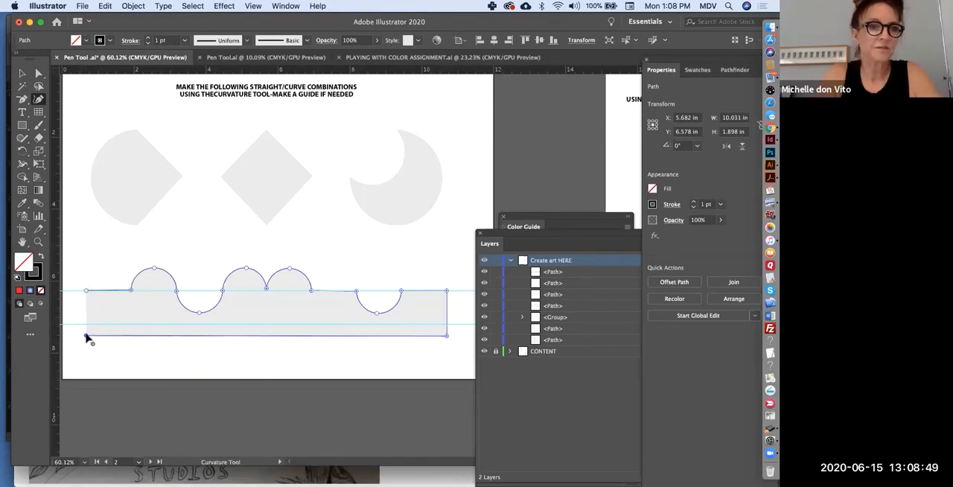
left_click(86, 290)
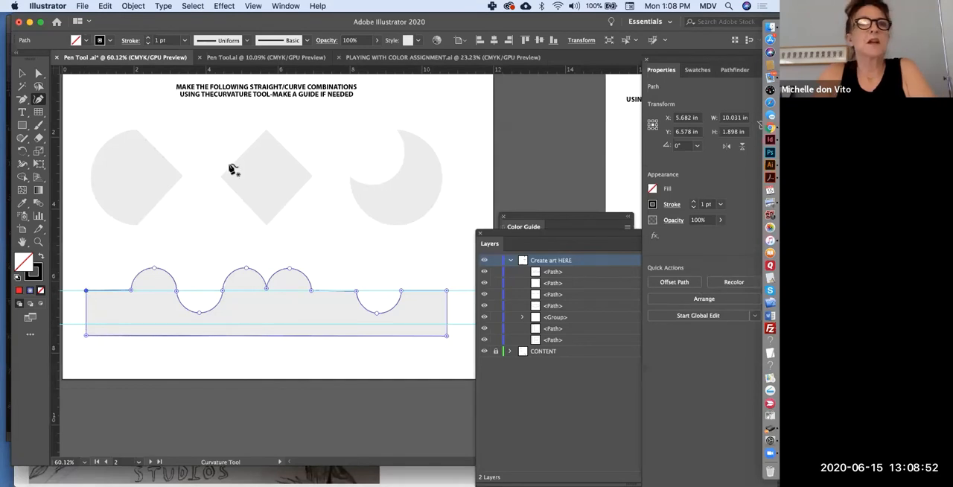
Trace the grey crescent with the Curvature tool: outer arc from the upper tip to a corner at the left tip, inner curve back, closing the path.
left_click(395, 130)
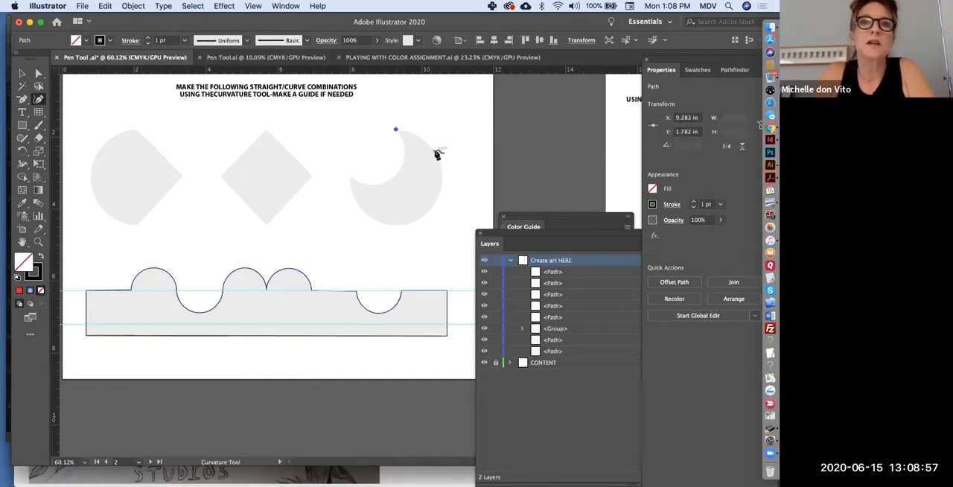
left_click(434, 151)
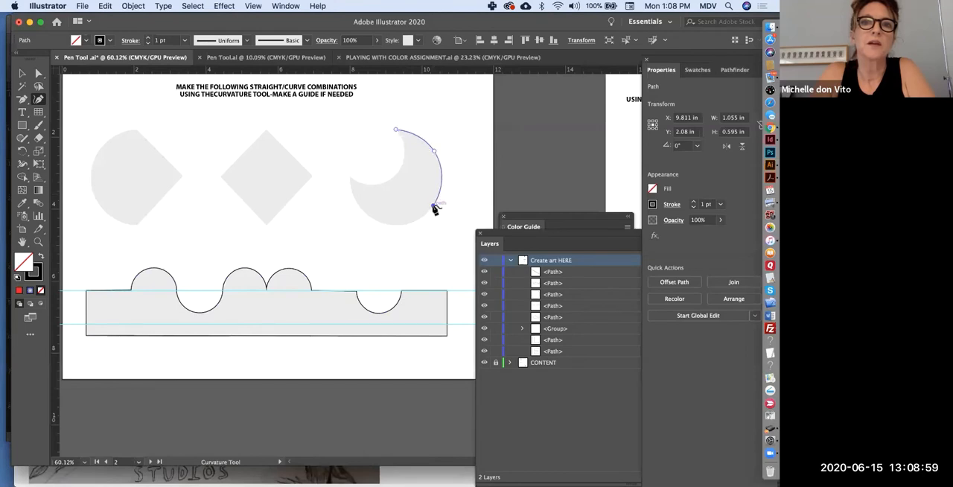
left_click(433, 206)
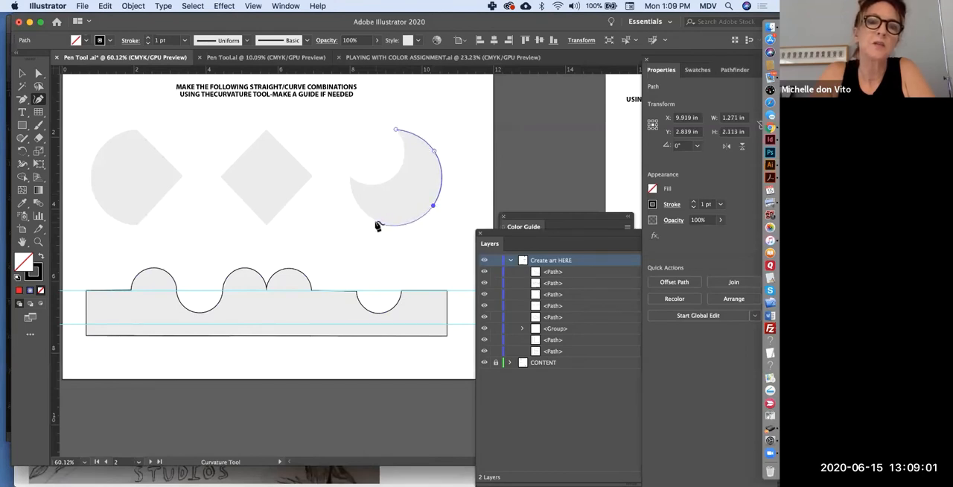
left_click(376, 220)
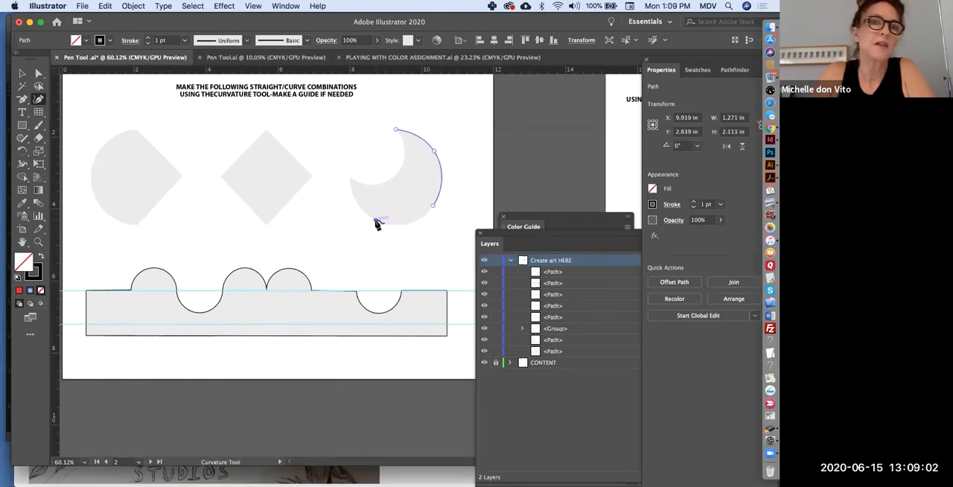
left_click(351, 179)
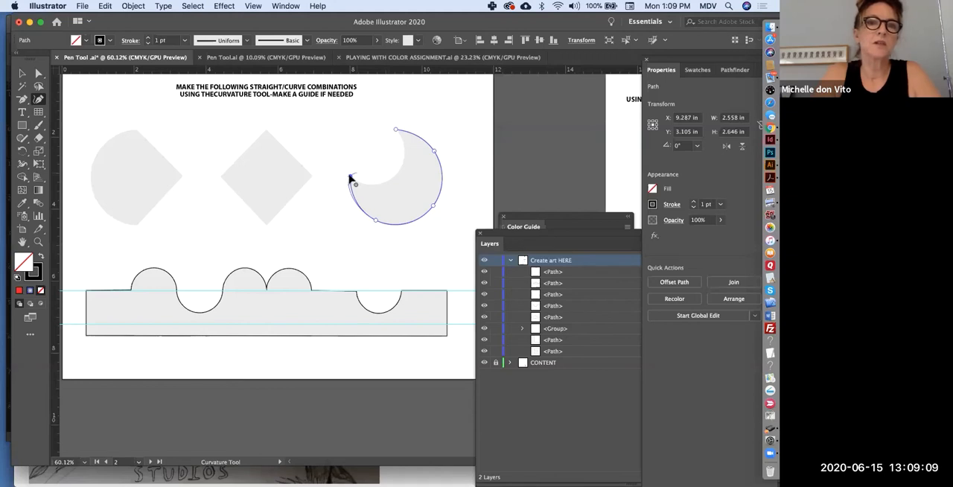
left_click(395, 175)
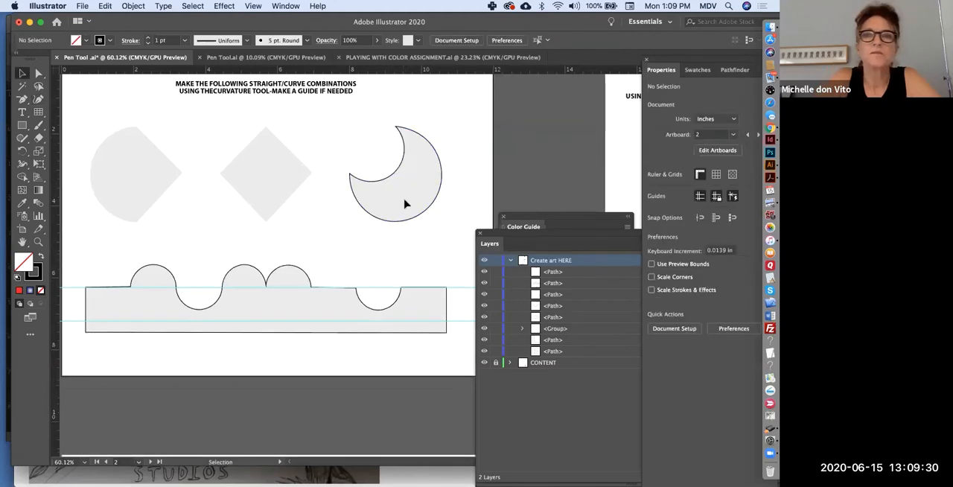
On the blank artboard with the guide grid, draw a wide ellipse about 8.98 × 2.2 in across the grid's upper edge.
scroll(404, 202, "down", 3)
scroll(404, 203, "right", 2)
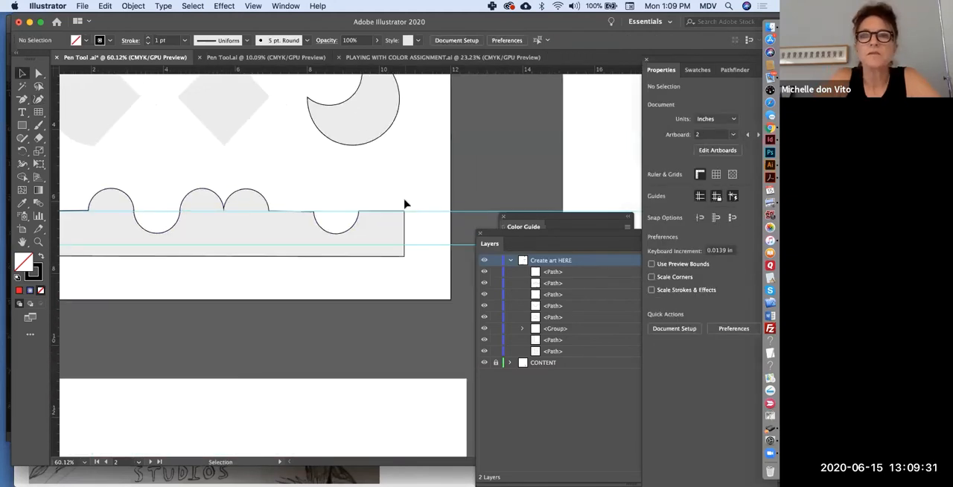
scroll(416, 194, "down", 2)
scroll(417, 193, "down", 6)
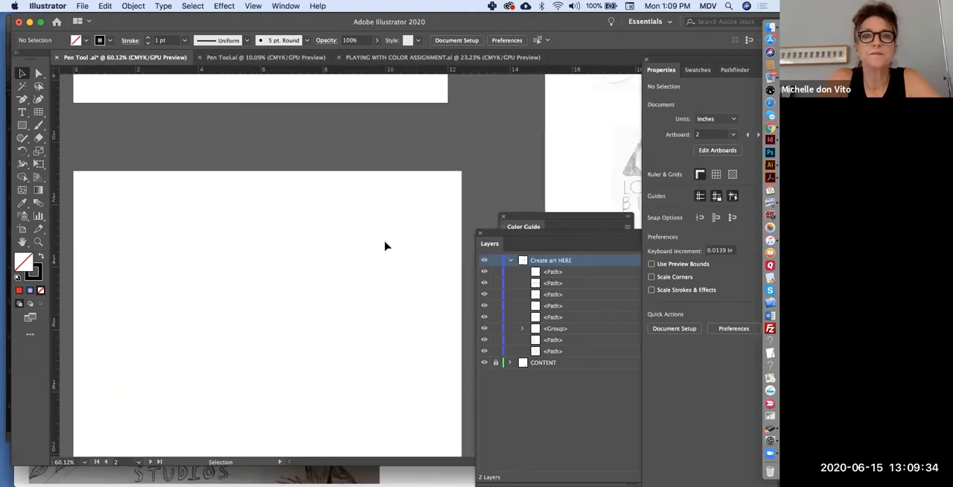
scroll(385, 245, "down", 3)
scroll(384, 246, "right", 4)
scroll(384, 245, "up", 4)
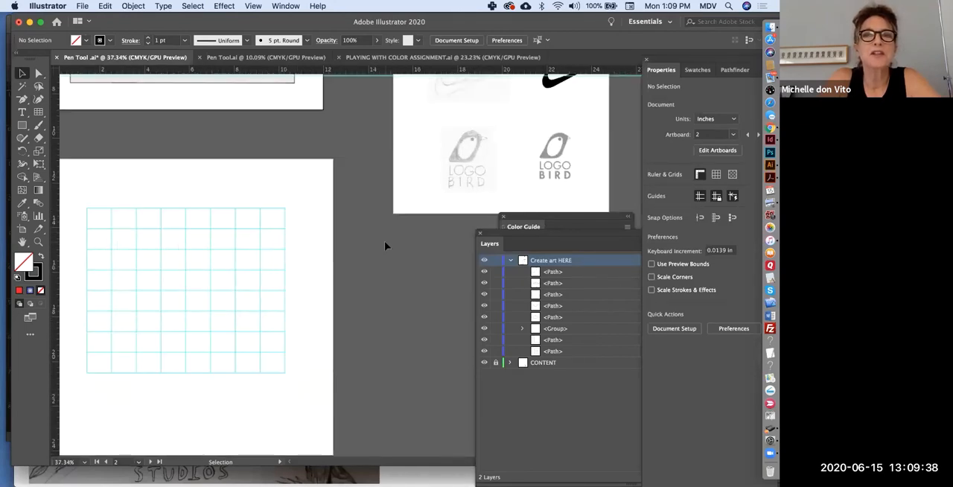
scroll(385, 246, "left", 3)
scroll(384, 245, "down", 4)
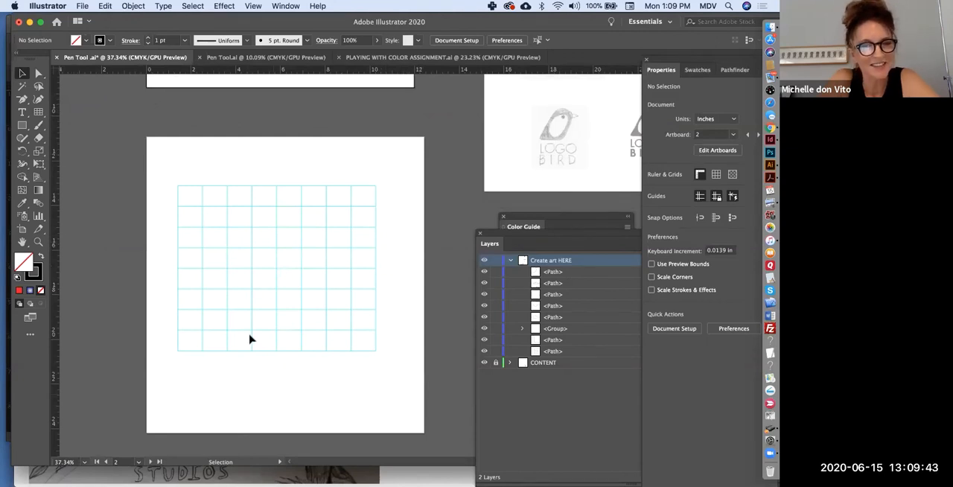
scroll(251, 338, "up", 3)
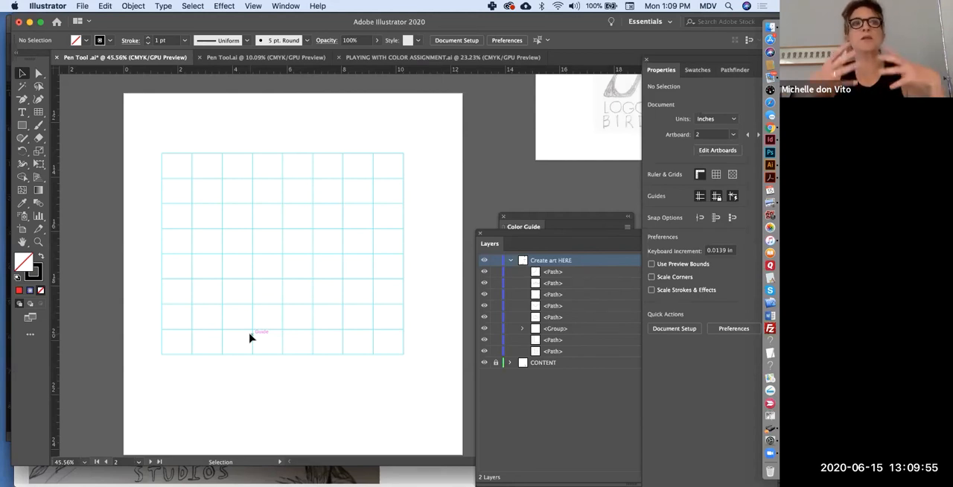
left_click(21, 125)
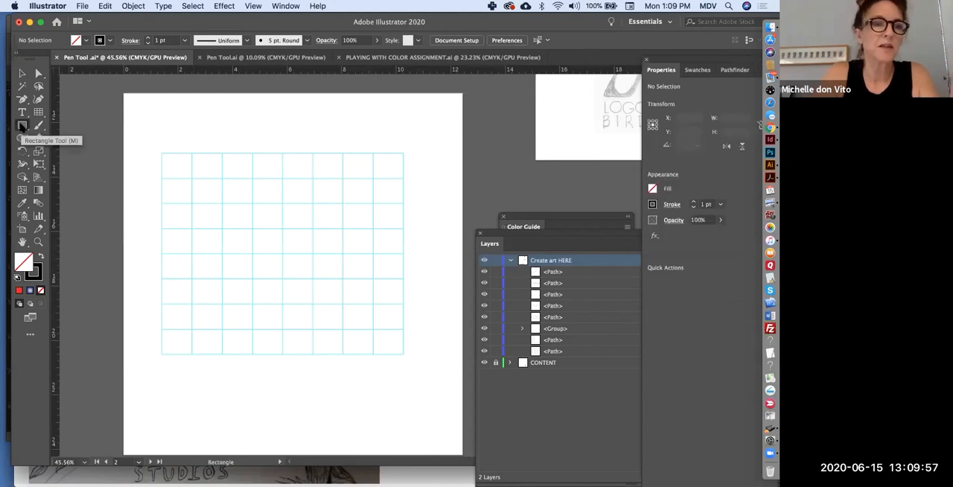
left_click_drag(22, 125, 59, 155)
left_click_drag(175, 115, 413, 177)
Directly select the ellipse's left and right end anchors and lengthen their direction handles vertically to make the ends blunter.
left_click(22, 74)
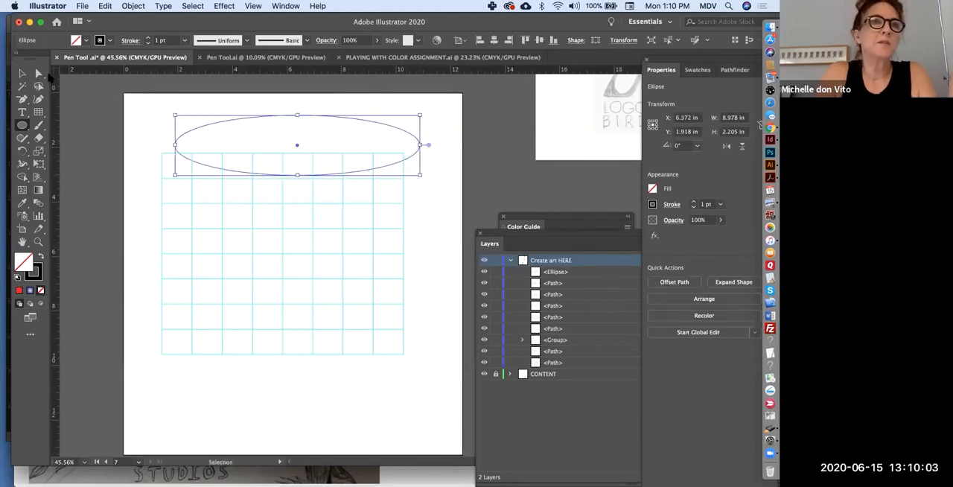
left_click(39, 74)
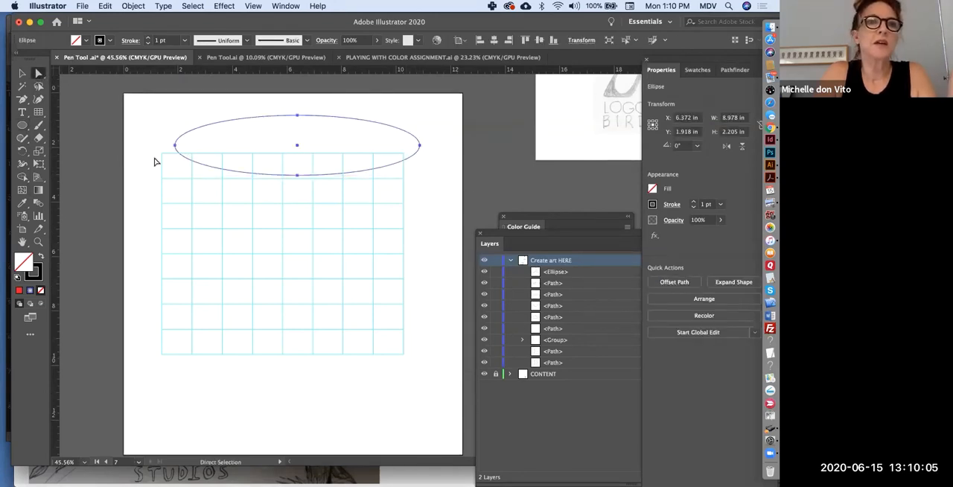
left_click(128, 143)
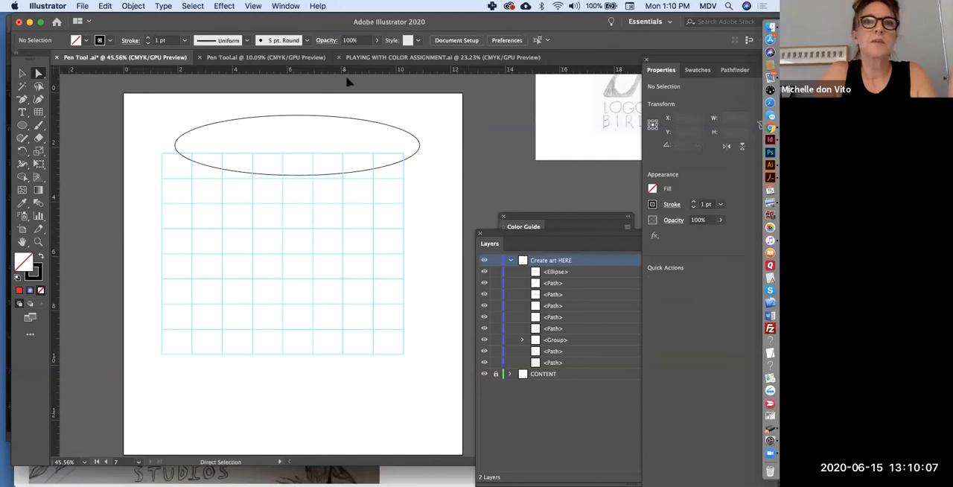
left_click(174, 145)
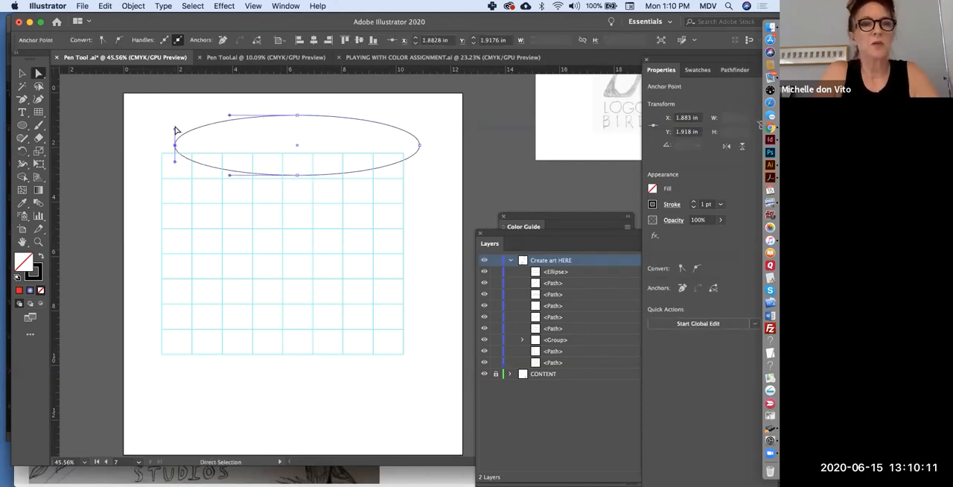
left_click_drag(174, 128, 176, 118)
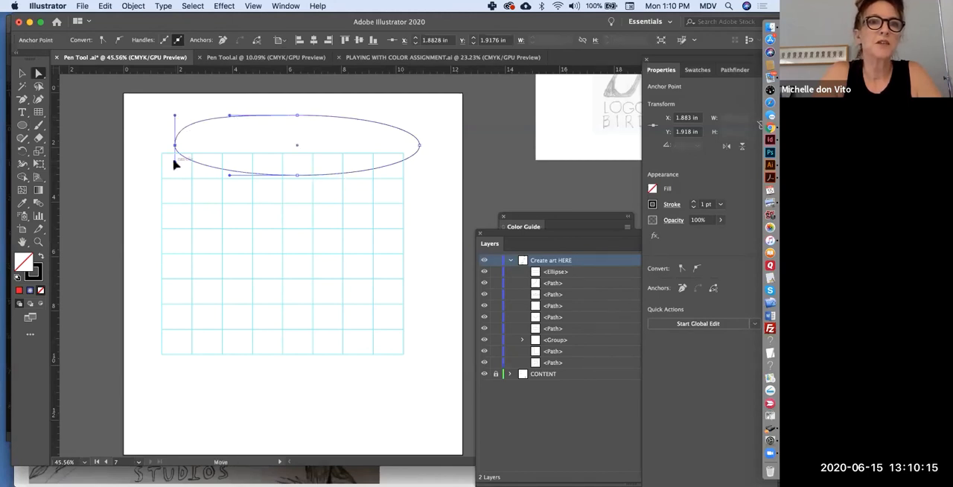
left_click_drag(174, 173, 175, 176)
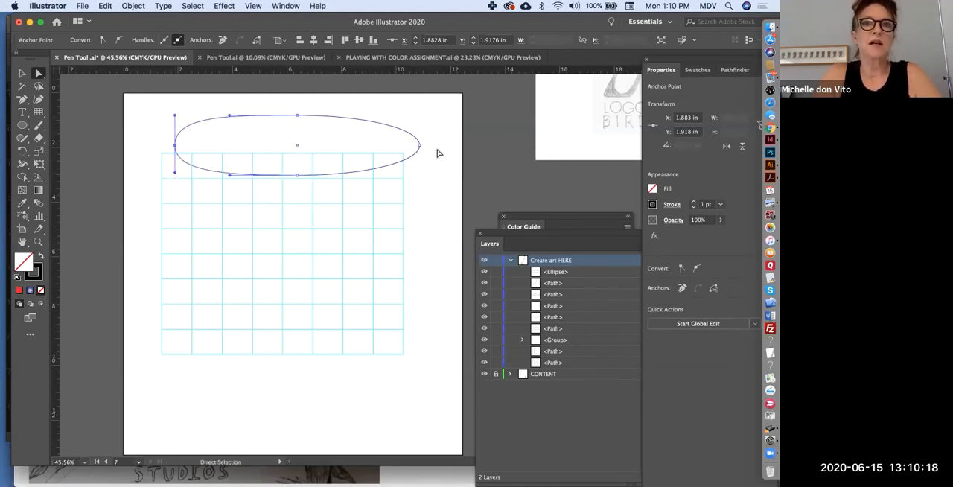
left_click(419, 145)
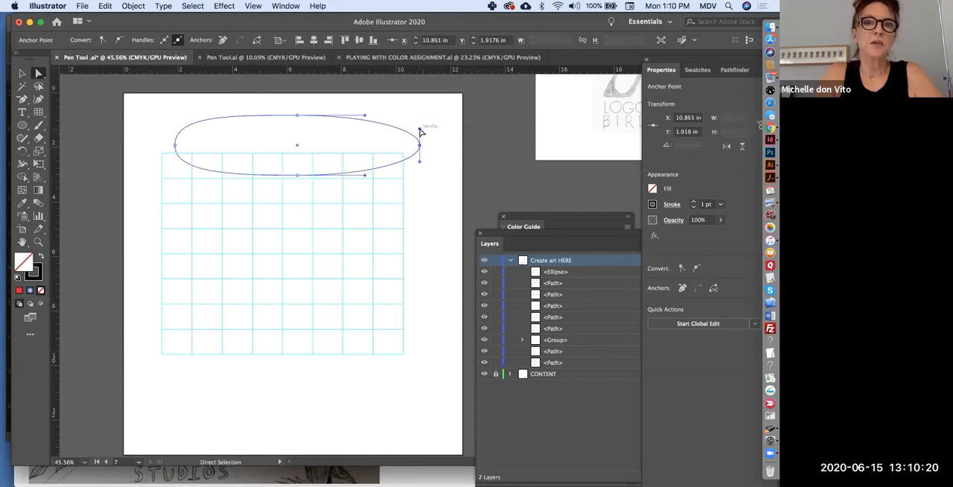
left_click_drag(420, 132, 419, 159)
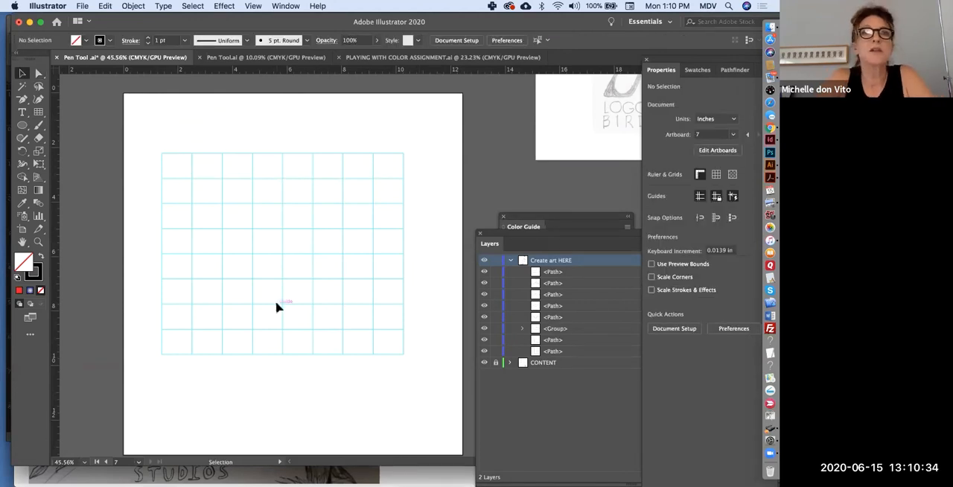
Sketch four overlapping circles of different sizes over the guide grid with the Shaper tool: a large one, a medium one below, and two smaller ones.
scroll(276, 308, "right", 2)
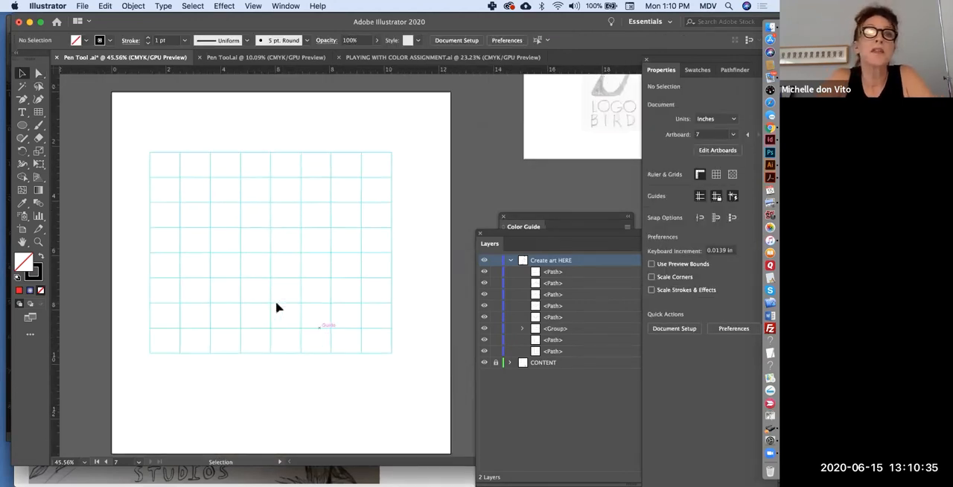
scroll(276, 308, "left", 2)
scroll(277, 308, "right", 4)
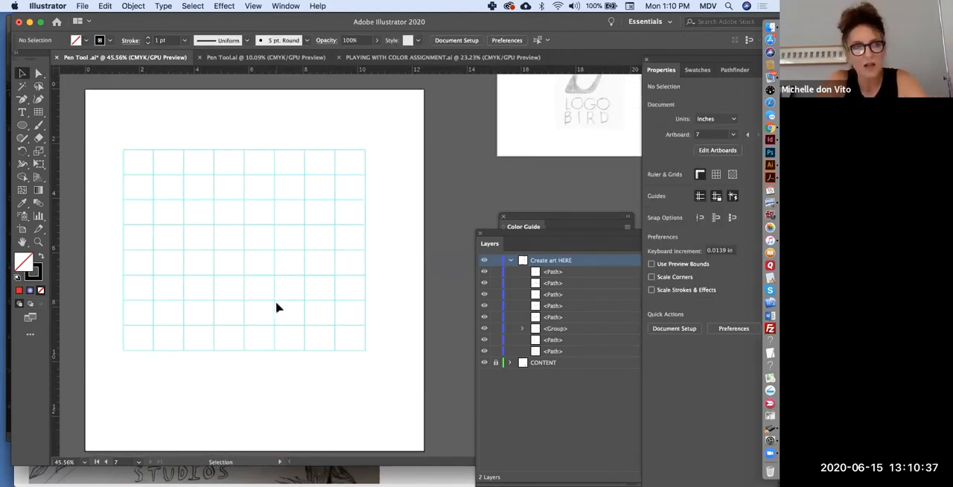
left_click(23, 141)
mouse_move(224, 234)
left_mouse_down()
mouse_move(238, 184)
mouse_move(192, 175)
mouse_move(170, 203)
mouse_move(169, 224)
mouse_move(229, 230)
left_mouse_up()
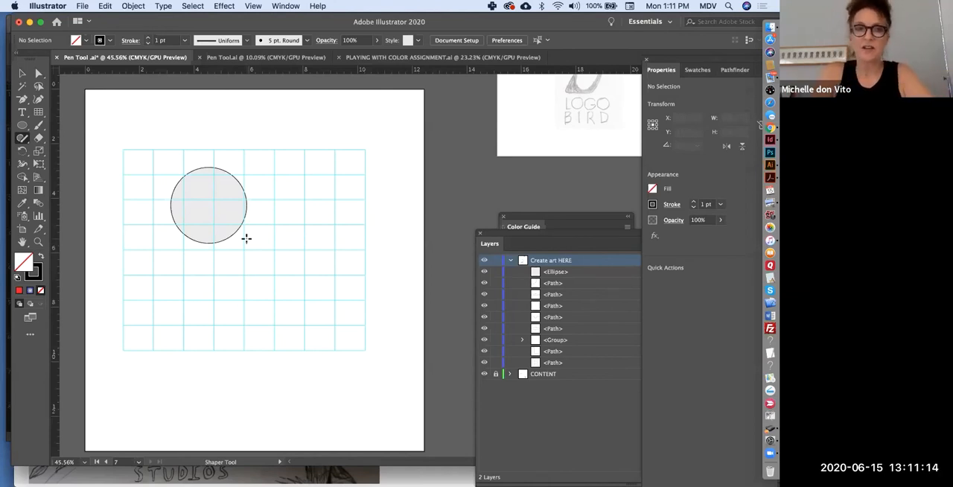
mouse_move(259, 220)
left_mouse_down()
mouse_move(228, 213)
mouse_move(204, 266)
mouse_move(250, 268)
mouse_move(255, 214)
mouse_move(245, 198)
mouse_move(264, 208)
mouse_move(251, 200)
mouse_move(256, 217)
left_mouse_up()
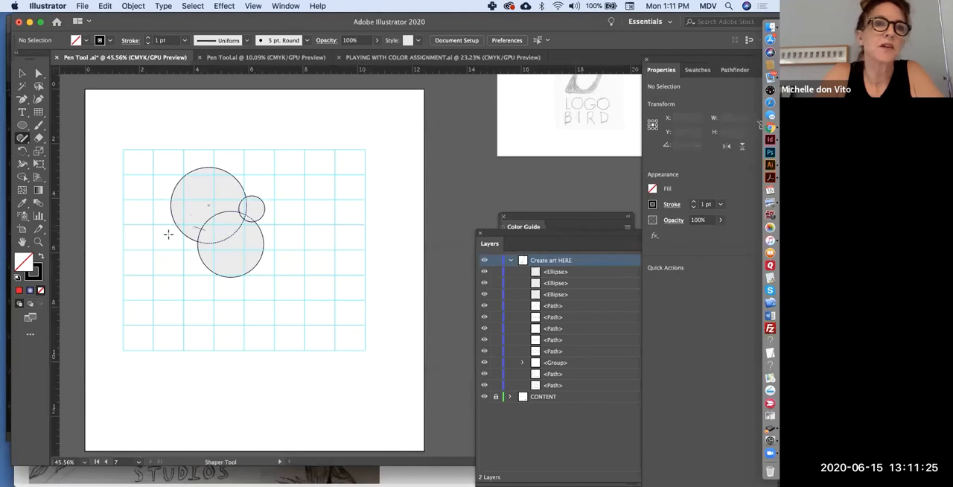
mouse_move(168, 234)
left_mouse_down()
mouse_move(178, 277)
mouse_move(199, 275)
mouse_move(216, 252)
mouse_move(193, 224)
left_mouse_up()
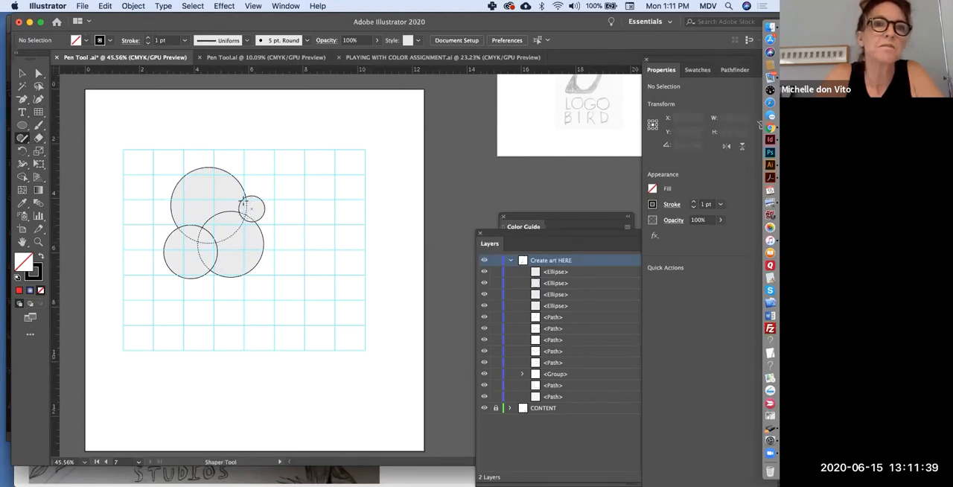
Merge the four overlapping circles into one outline with Shaper scribbles, and enlarge the shape to about 6.5 × 6.26 in.
mouse_move(240, 197)
left_mouse_down()
mouse_move(187, 233)
mouse_move(182, 220)
left_mouse_up()
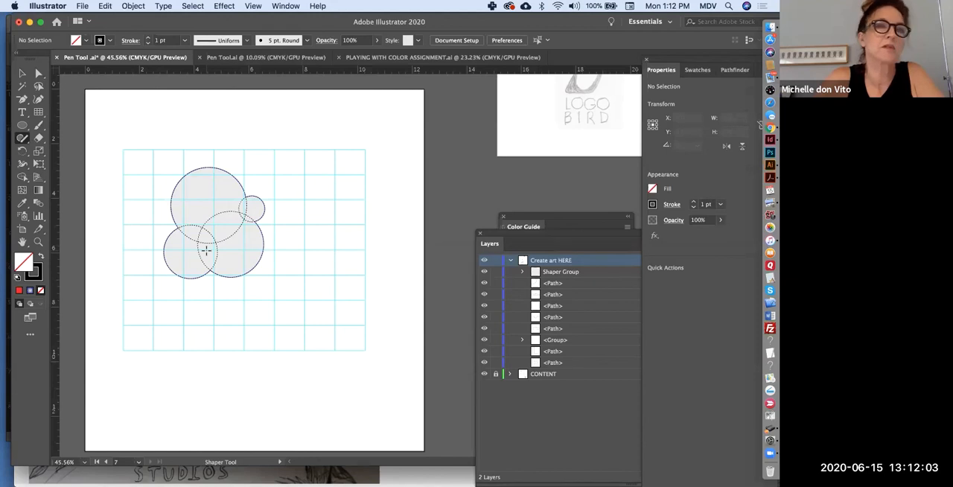
left_click_drag(206, 251, 206, 250)
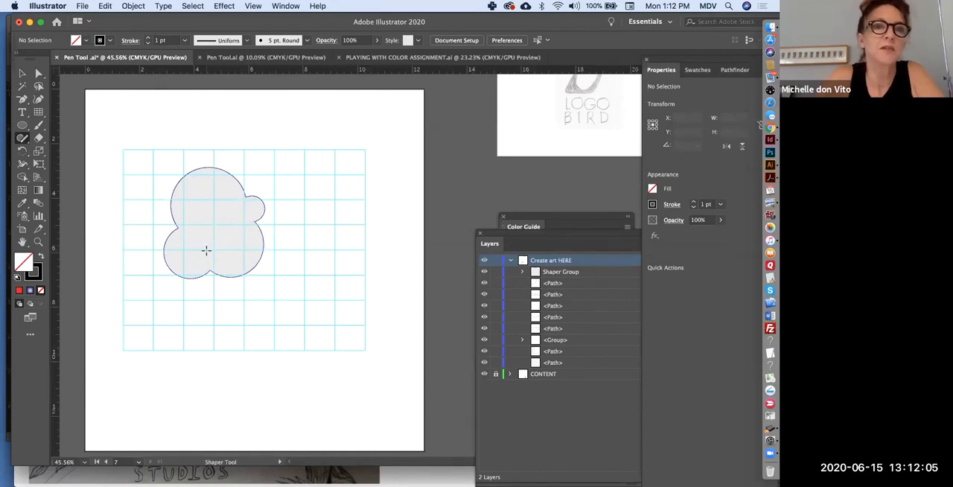
left_click(22, 73)
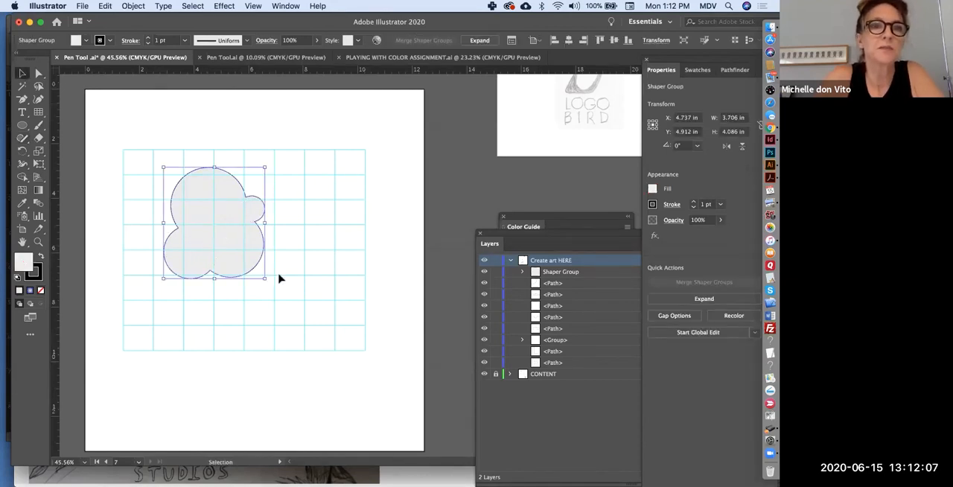
left_click_drag(265, 278, 326, 359)
left_click_drag(325, 358, 351, 320)
left_click_drag(164, 167, 175, 151)
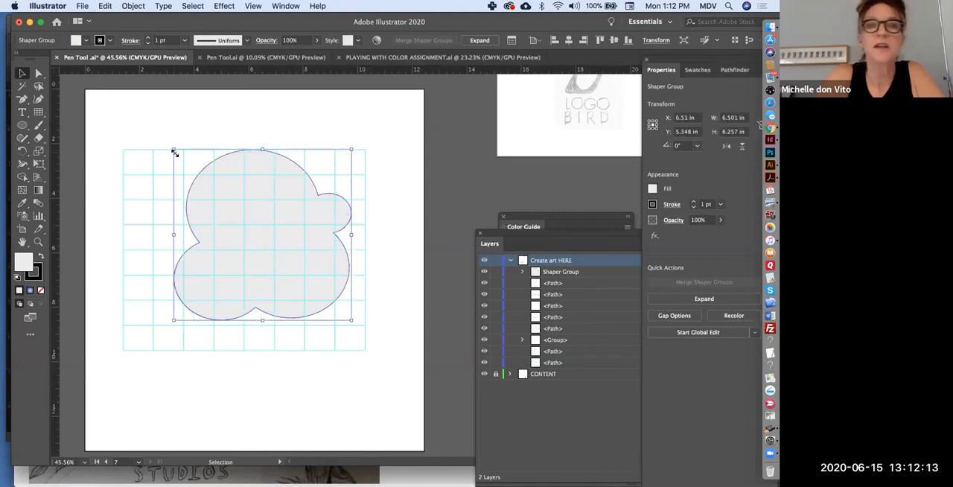
Directly select the small bump's outermost anchor and pull it outward to about X 11 in, Y 4.51 in, forming a beak.
left_click(39, 73)
left_click(395, 246)
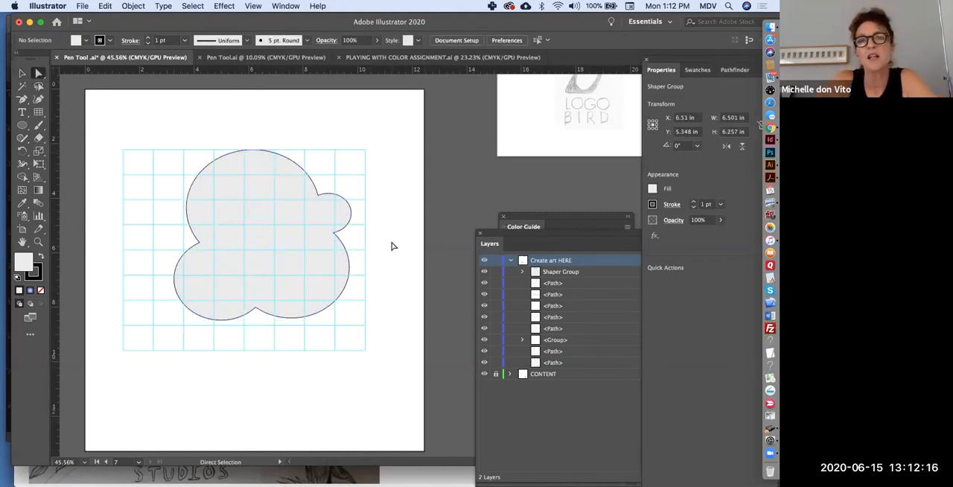
left_click(351, 214)
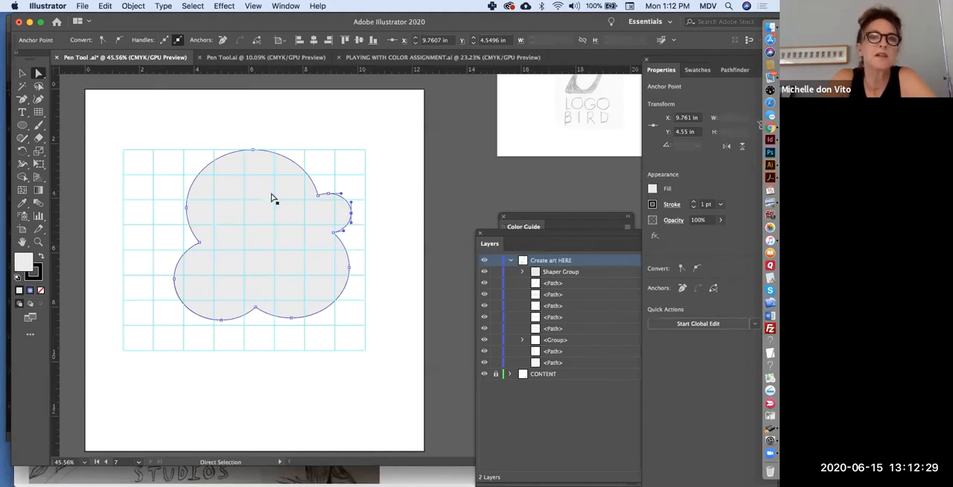
left_click_drag(353, 215, 385, 215)
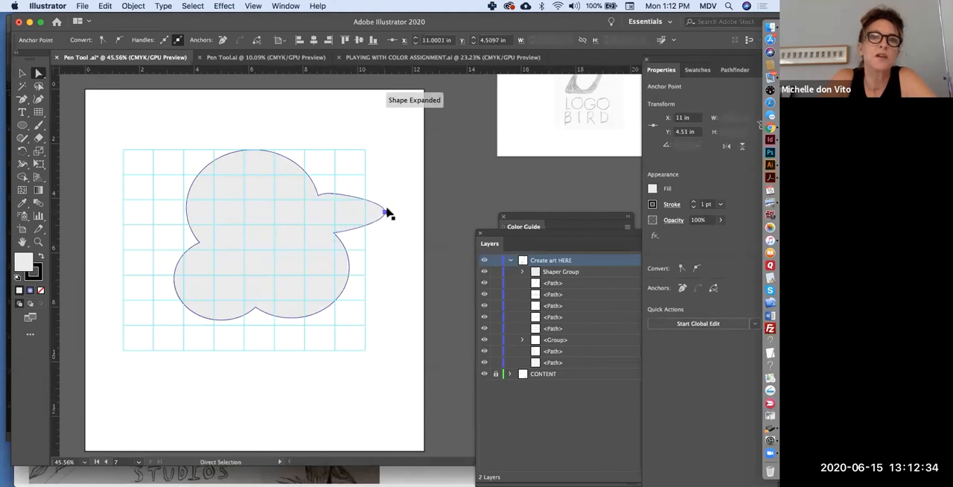
left_click(386, 215)
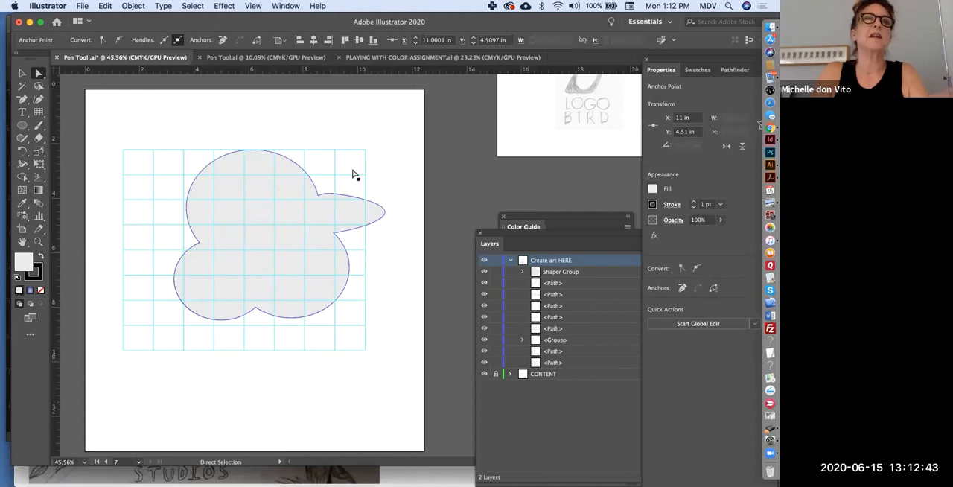
left_click(385, 211)
left_click(385, 213)
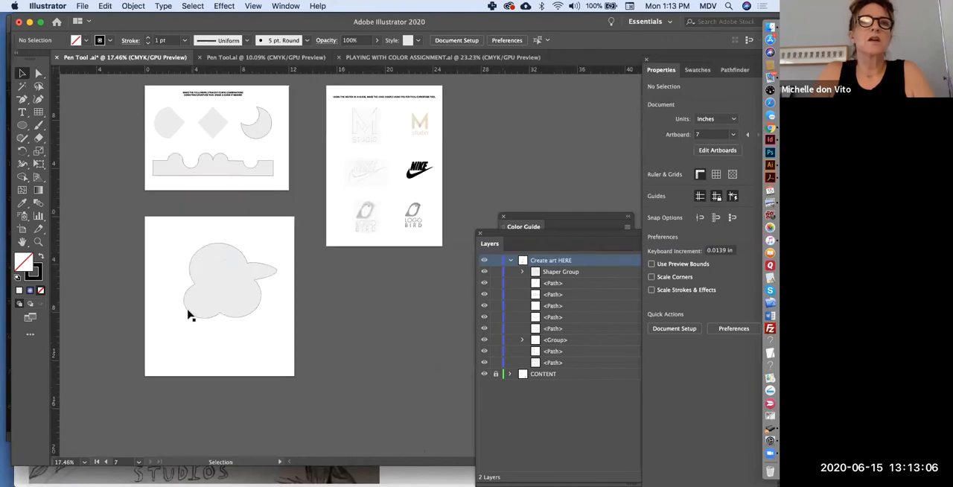
scroll(189, 315, "up", 5)
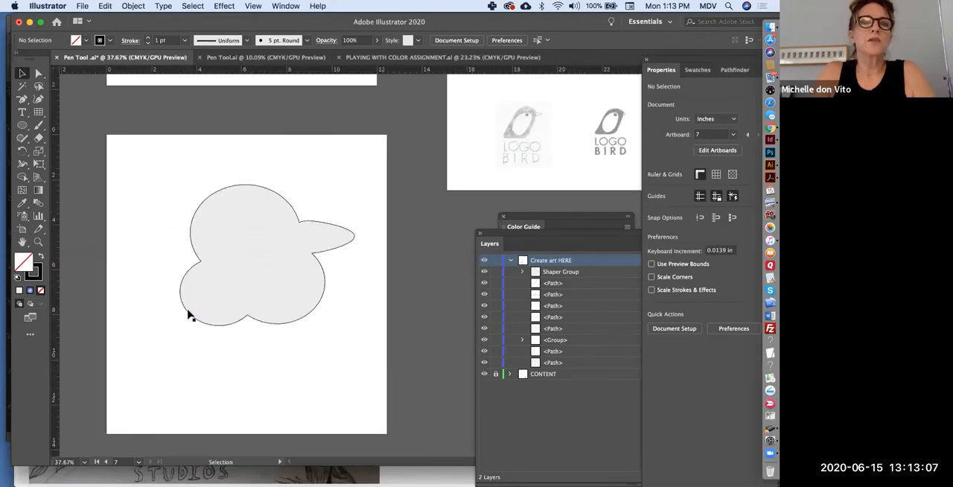
scroll(188, 315, "right", 5)
scroll(189, 315, "up", 3)
scroll(188, 315, "up", 10)
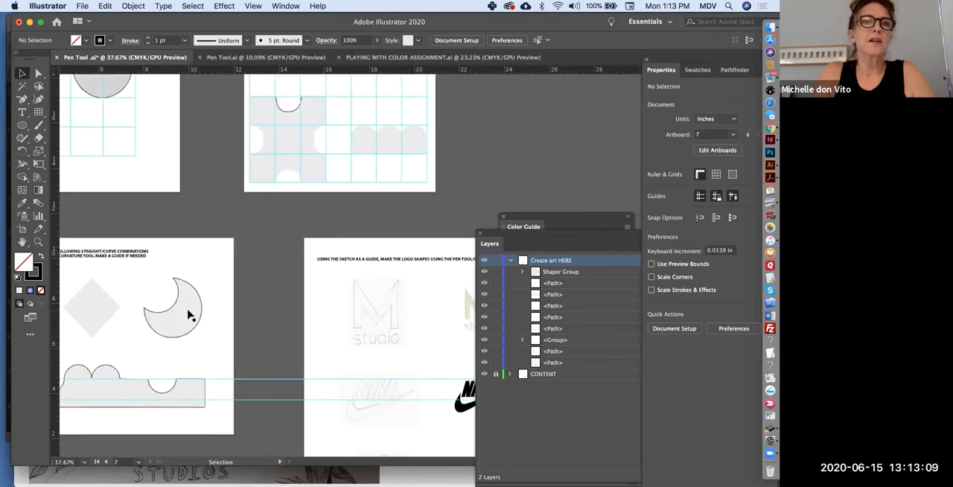
Look over the artboard of logo sketches and check the lock on the CONTENT layer.
scroll(188, 315, "right", 5)
scroll(189, 314, "down", 8)
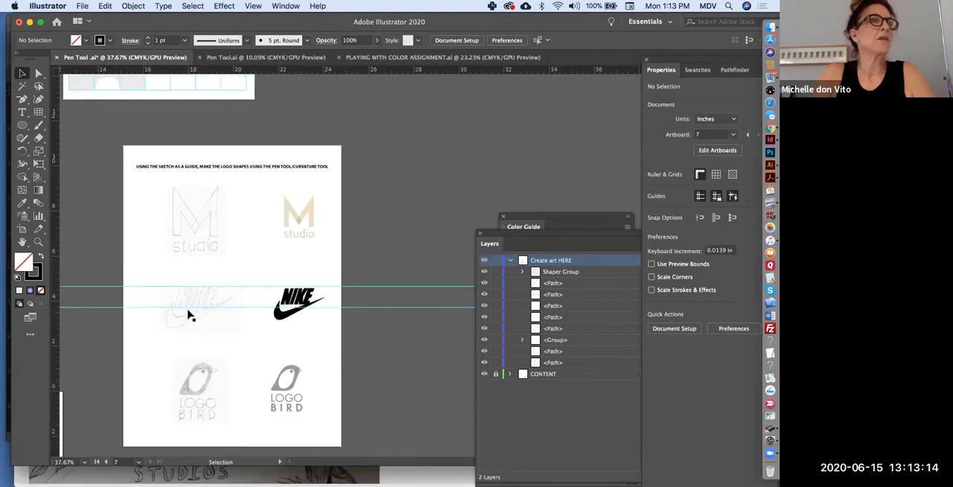
scroll(188, 315, "up", 5)
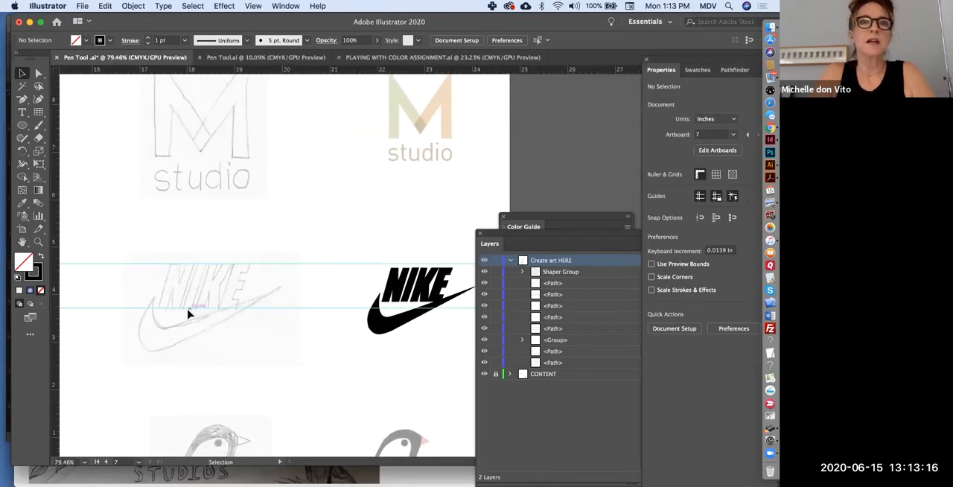
scroll(188, 315, "up", 5)
scroll(189, 311, "right", 5)
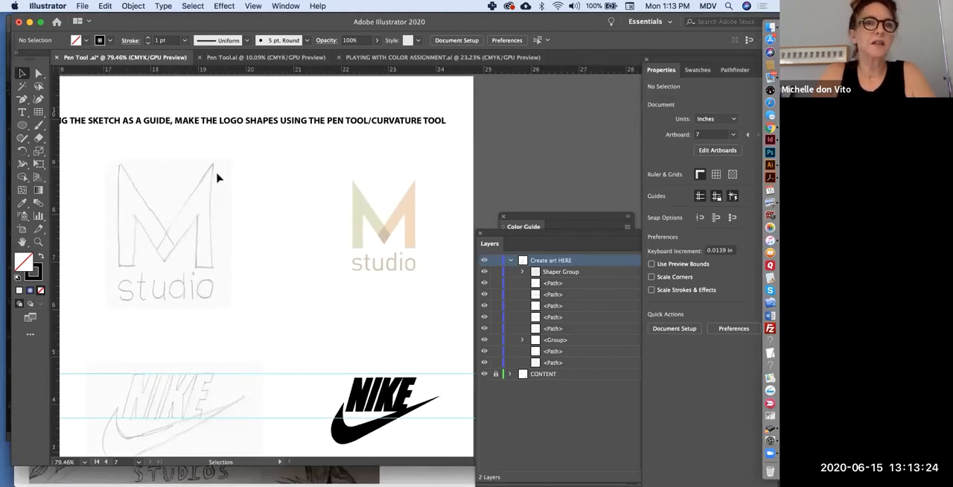
left_click(495, 376)
left_click(495, 377)
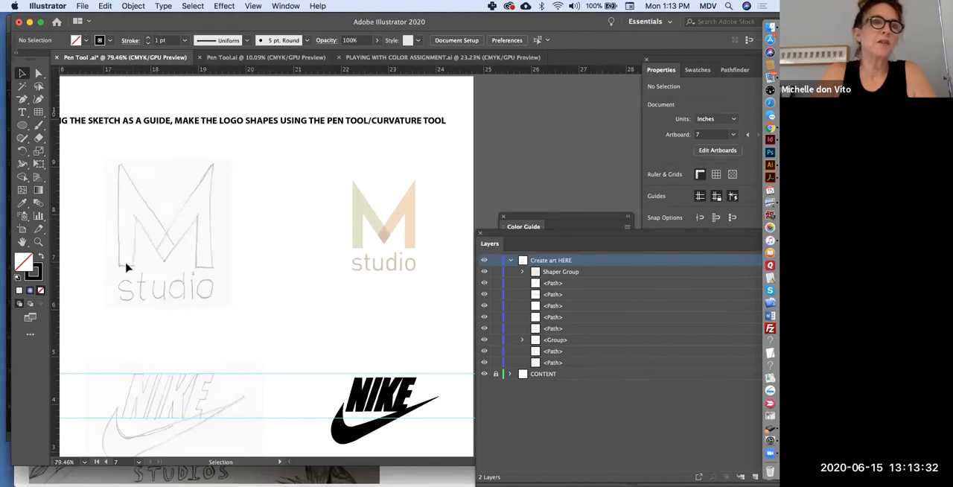
Trace the left half of the sketched M in the studio logo as a closed straight-sided path with the Pen tool.
left_click_drag(23, 100, 67, 99)
left_click(118, 163)
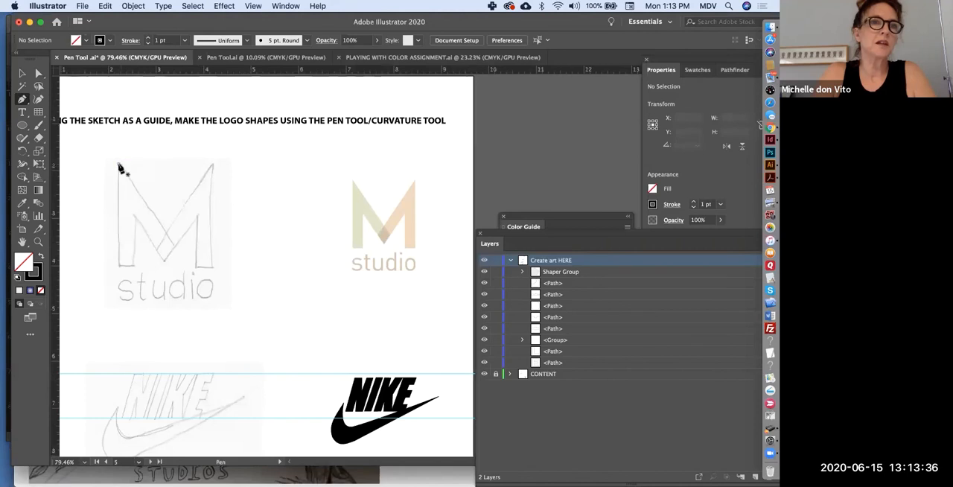
left_click(119, 265)
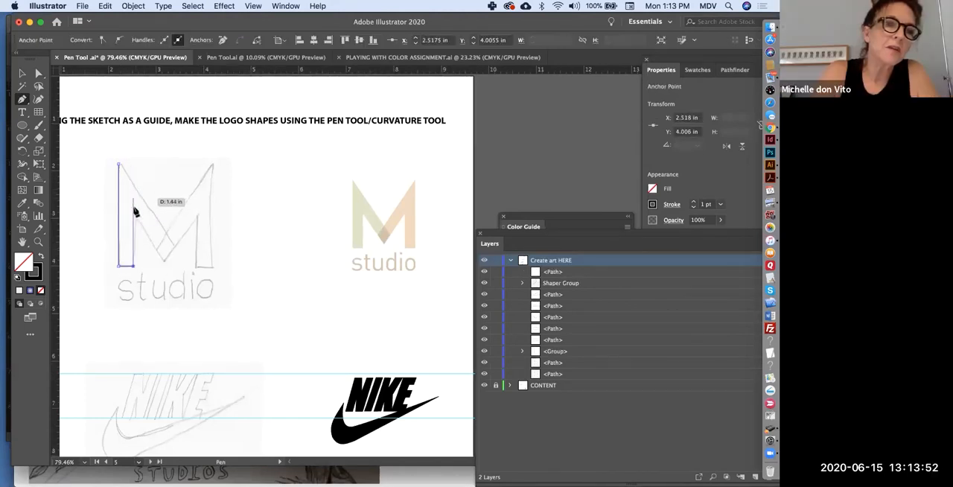
left_click(133, 215)
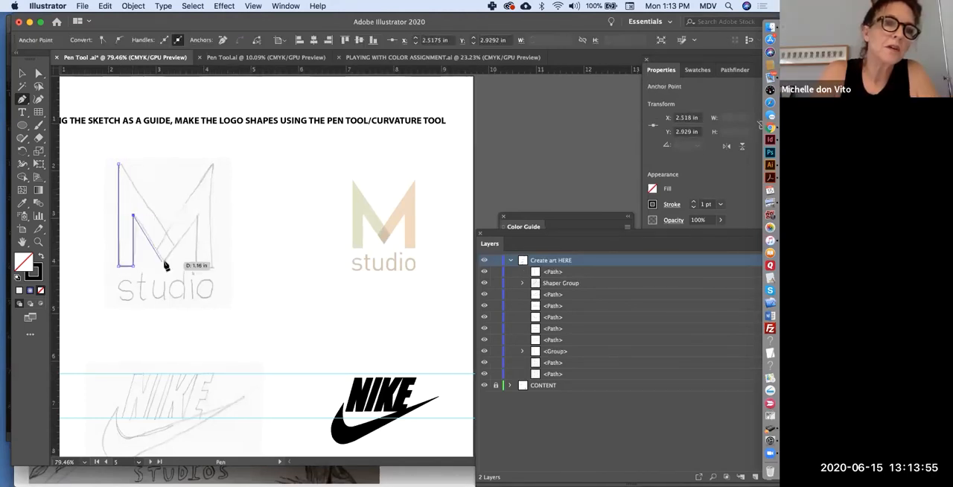
left_click(163, 261)
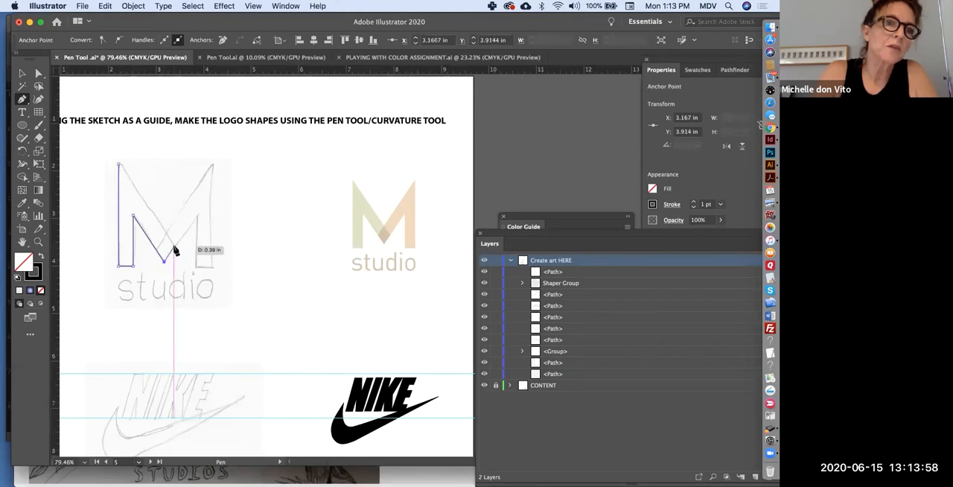
left_click(174, 247)
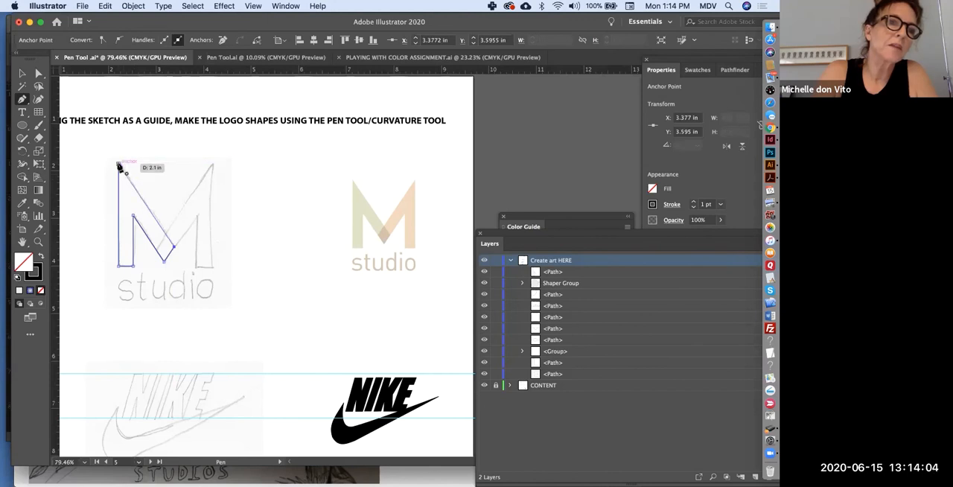
left_click(119, 165)
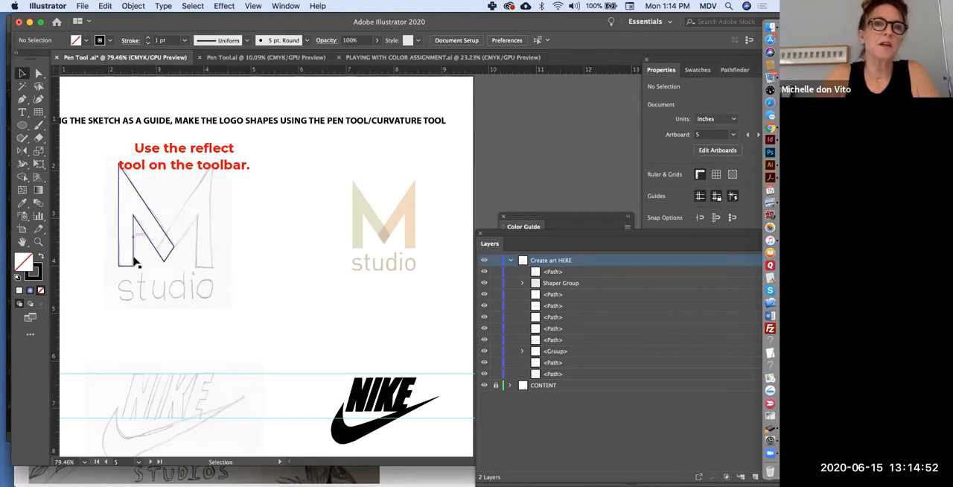
Hide the document rulers and show them again.
scroll(184, 303, "down", 5)
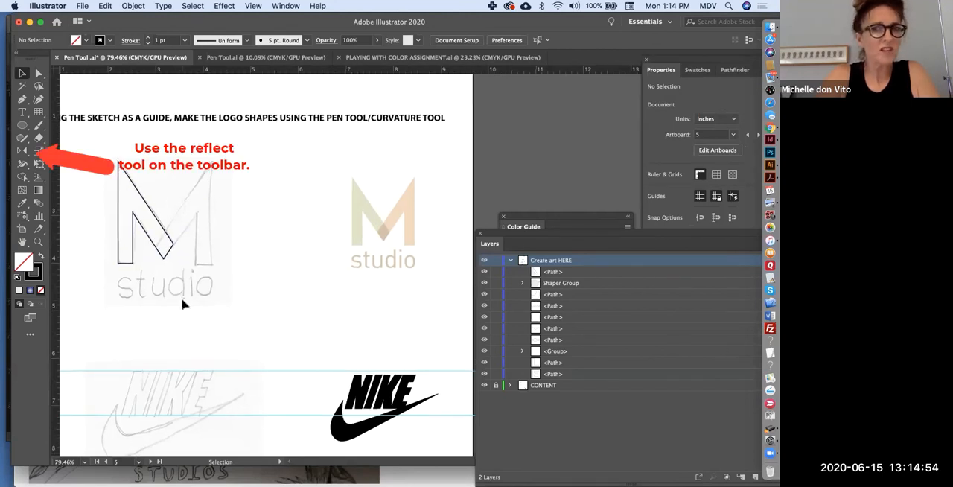
scroll(184, 304, "down", 2)
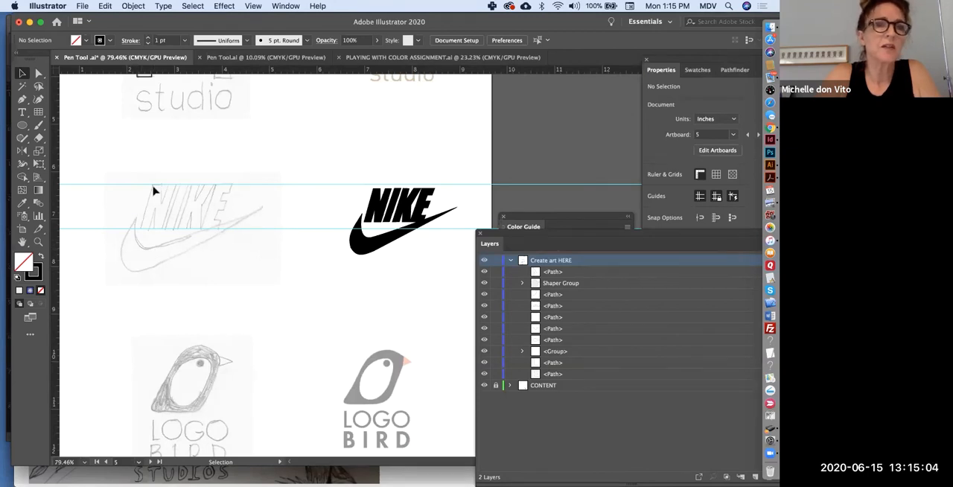
scroll(175, 238, "up", 5)
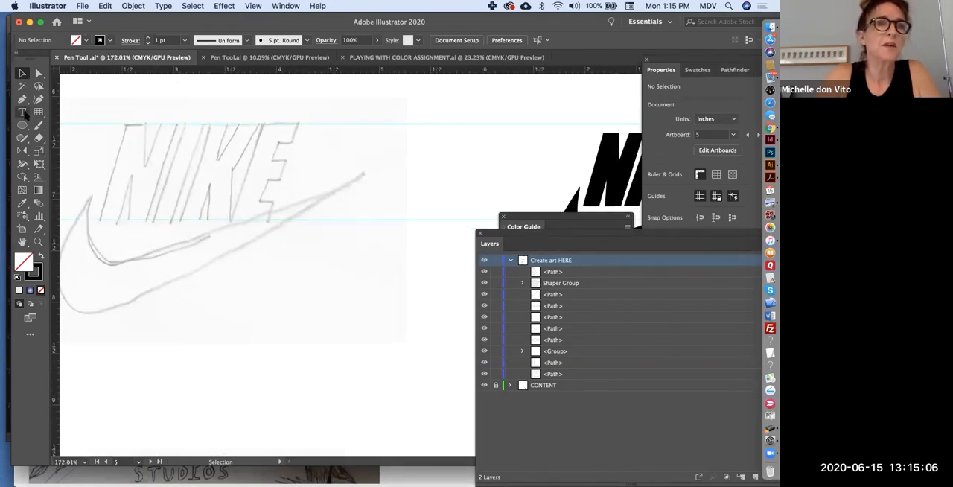
left_click(23, 99)
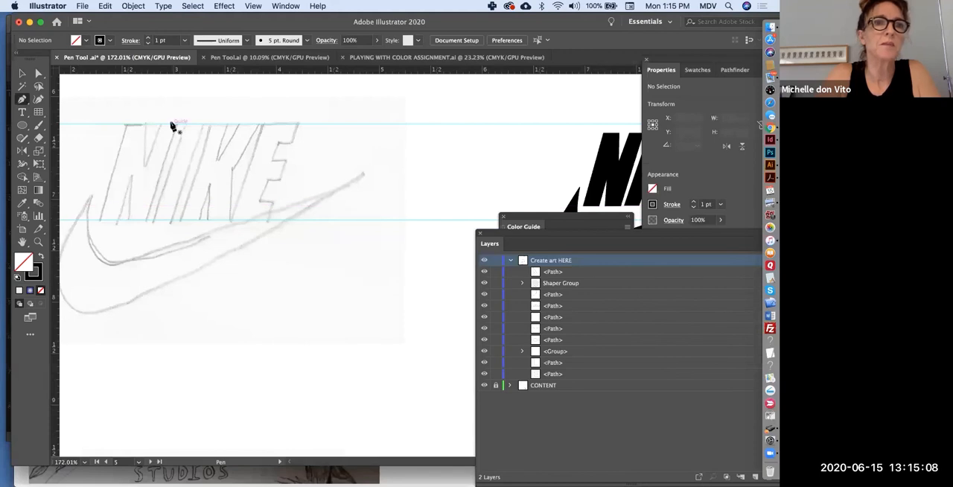
scroll(165, 157, "down", 6)
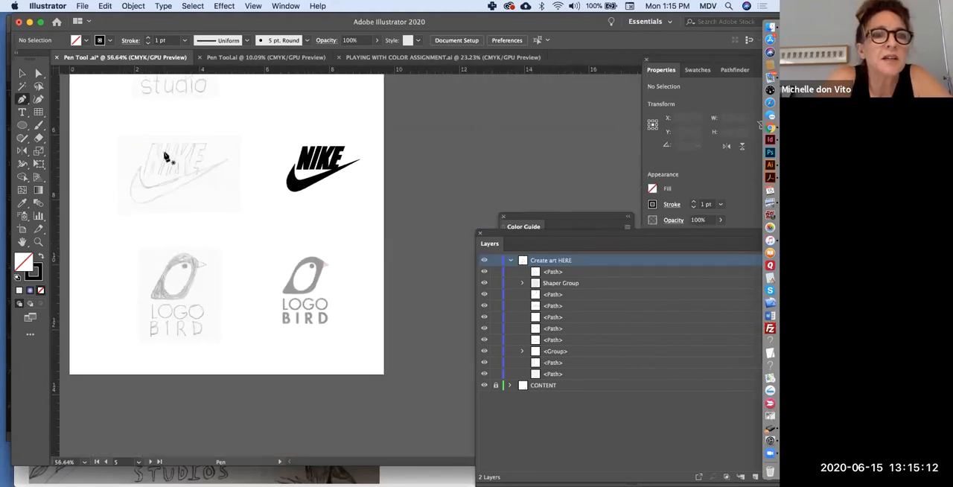
scroll(165, 156, "up", 1)
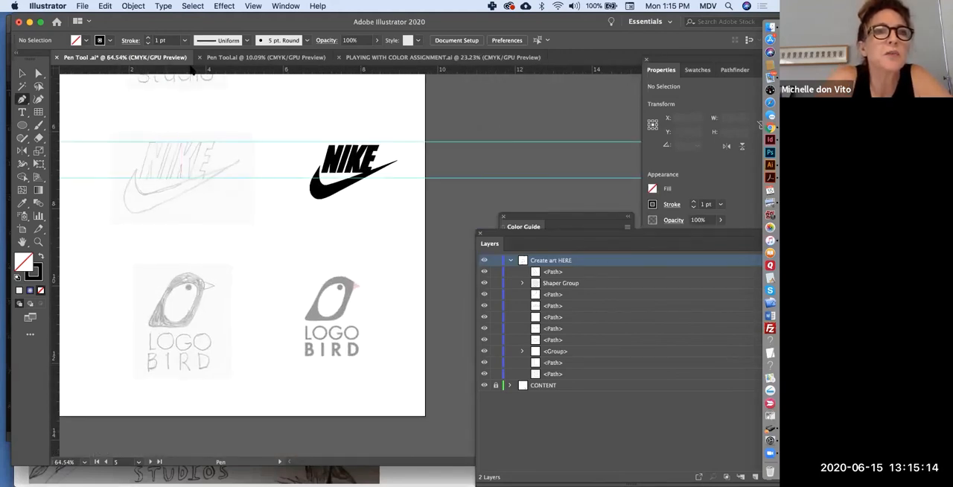
left_click(253, 6)
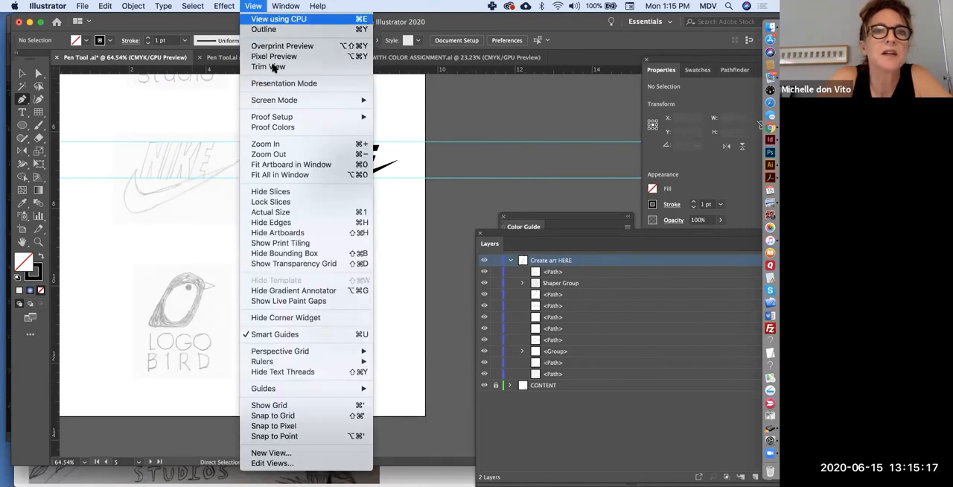
mouse_move(273, 361)
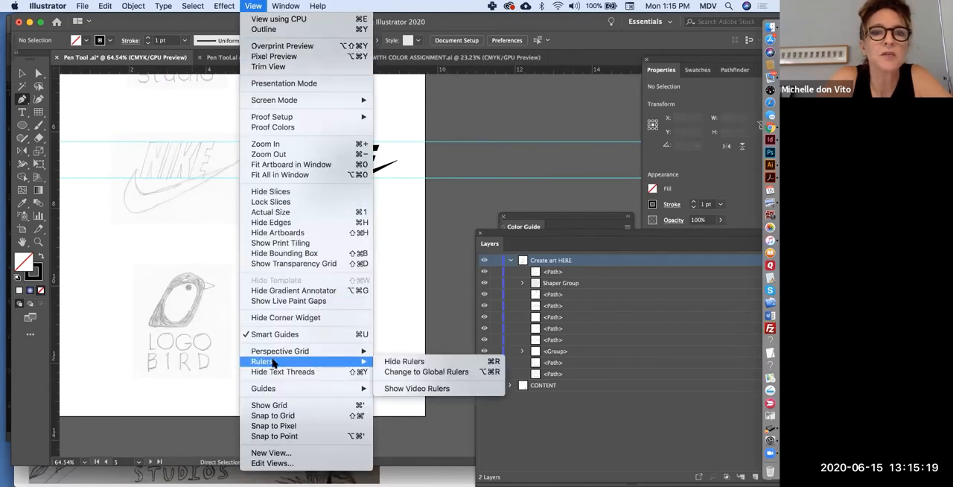
left_click(393, 363)
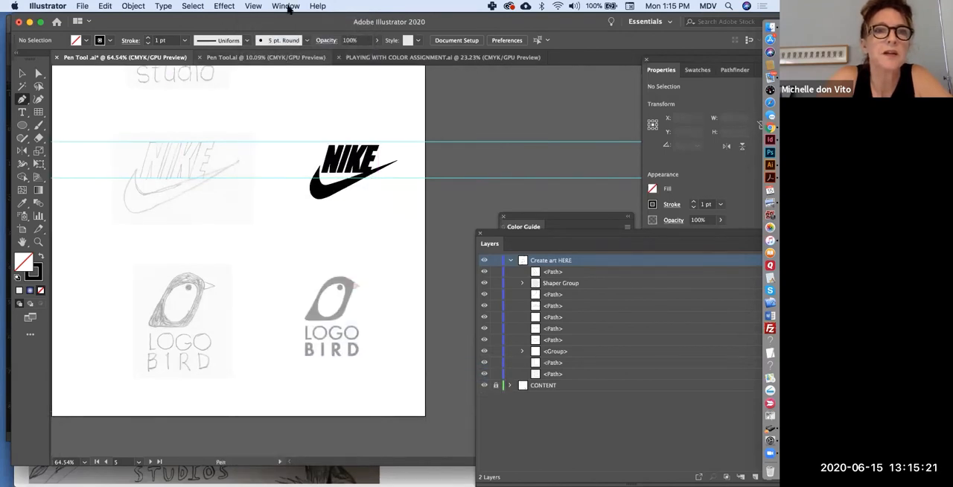
left_click(257, 6)
mouse_move(265, 361)
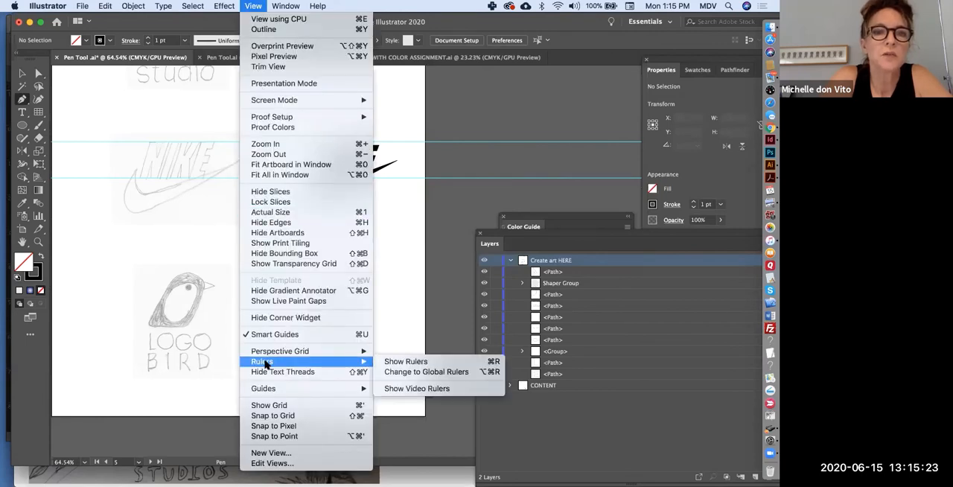
left_click(410, 362)
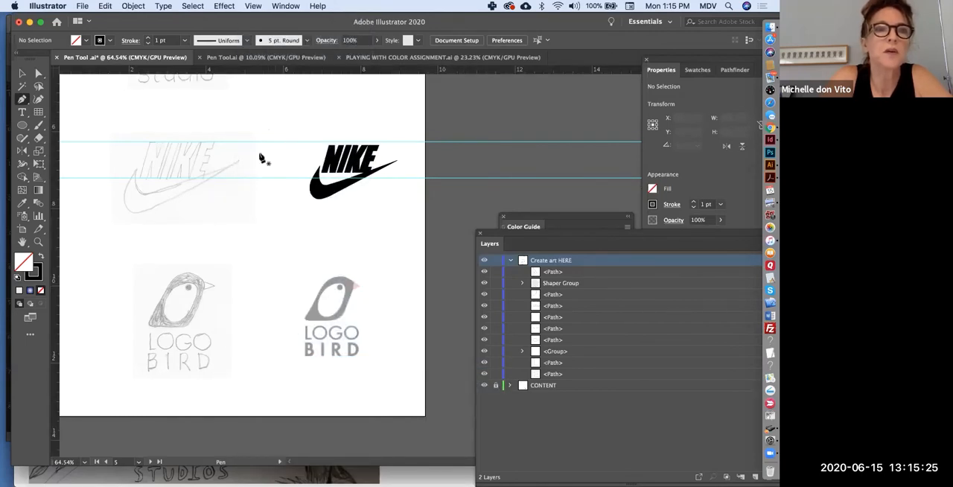
Add ruler guides around the sketched Nike swoosh: a horizontal one at its lowest point and vertical ones at its left and right extremes.
scroll(260, 158, "up", 3)
scroll(260, 155, "left", 3)
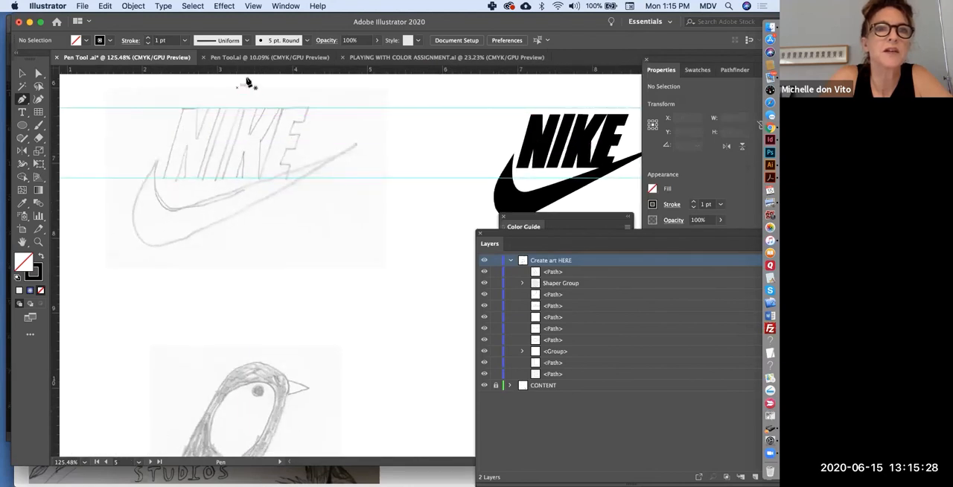
left_click_drag(245, 70, 227, 166)
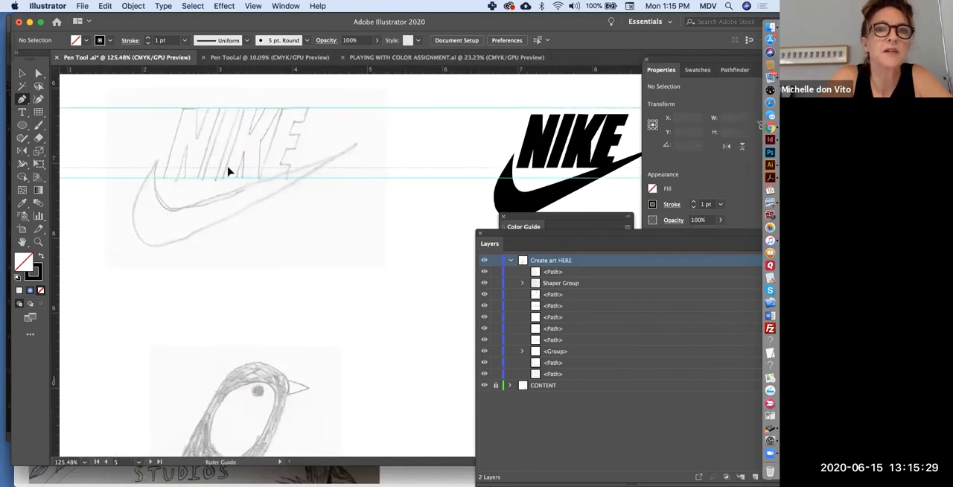
left_click_drag(227, 166, 157, 246)
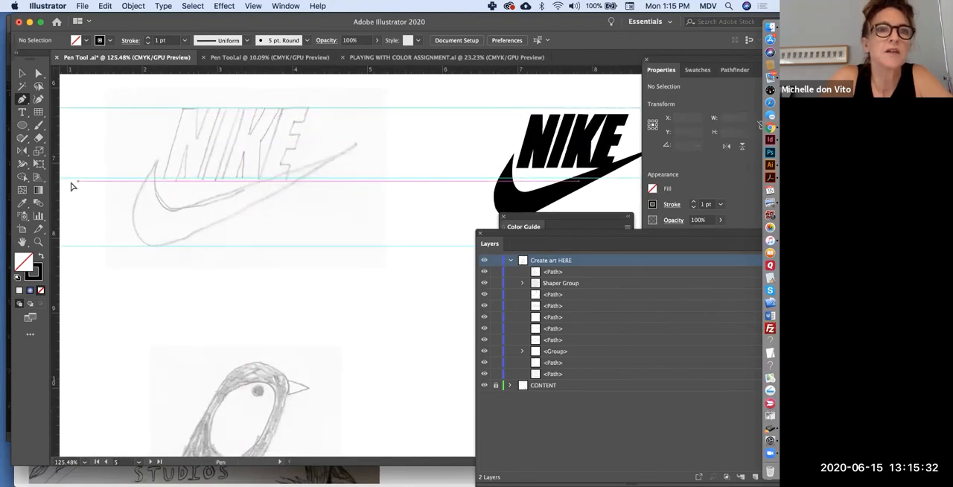
left_click_drag(56, 188, 133, 219)
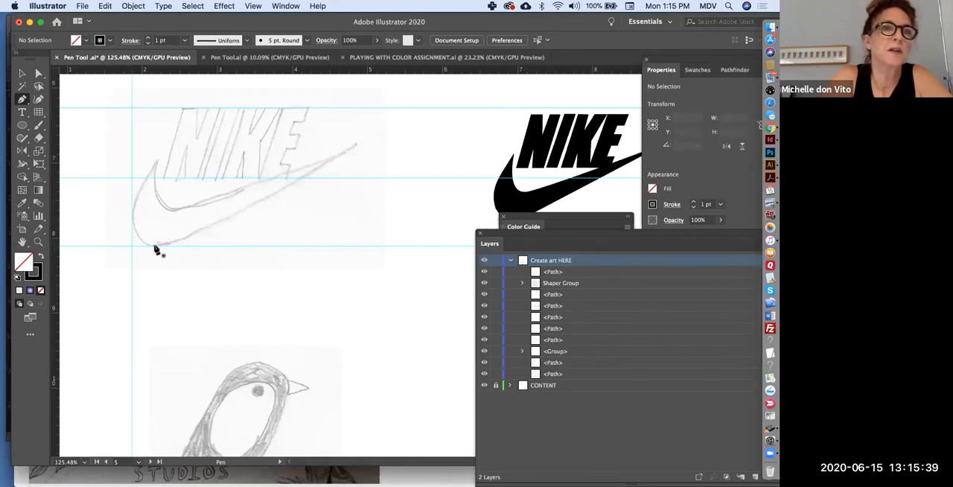
left_click_drag(56, 172, 357, 174)
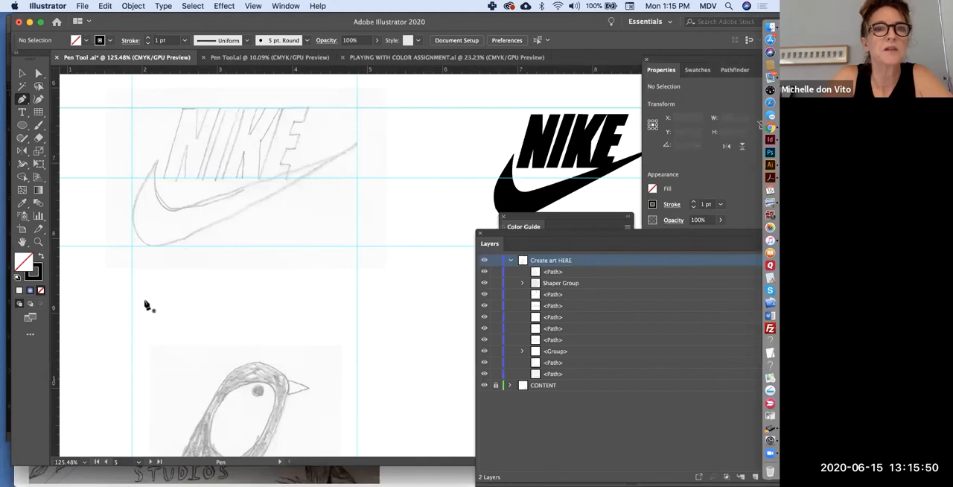
Examine the Logo Bird sketch and its finished version, and review the shape exercises on the neighbouring artboards.
scroll(298, 298, "down", 5)
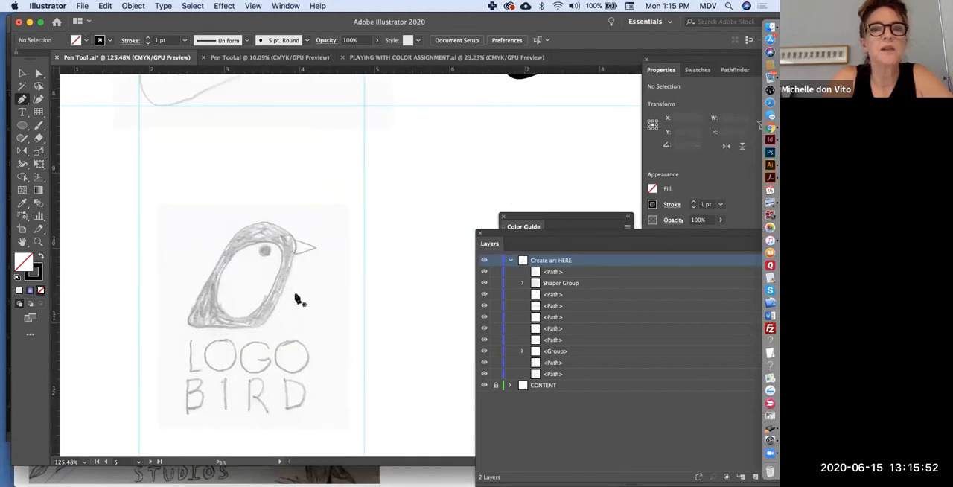
scroll(298, 298, "right", 5)
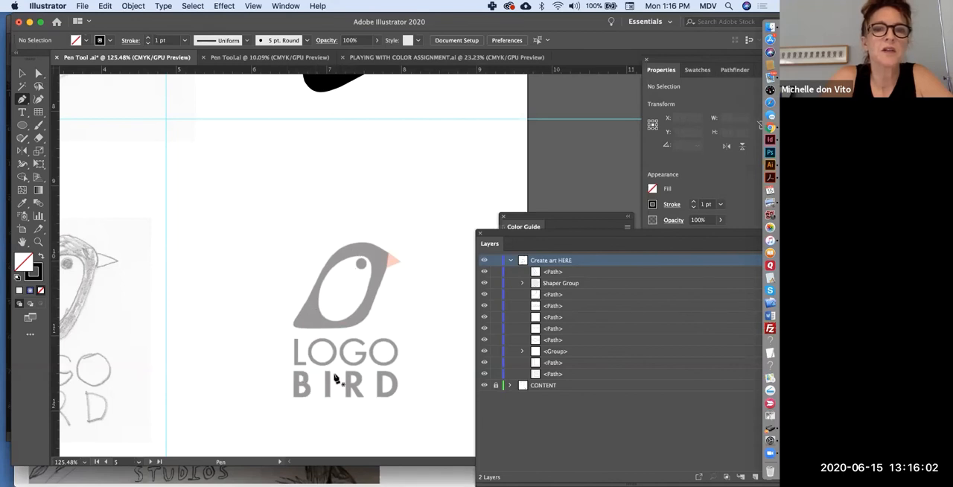
scroll(344, 385, "down", 5)
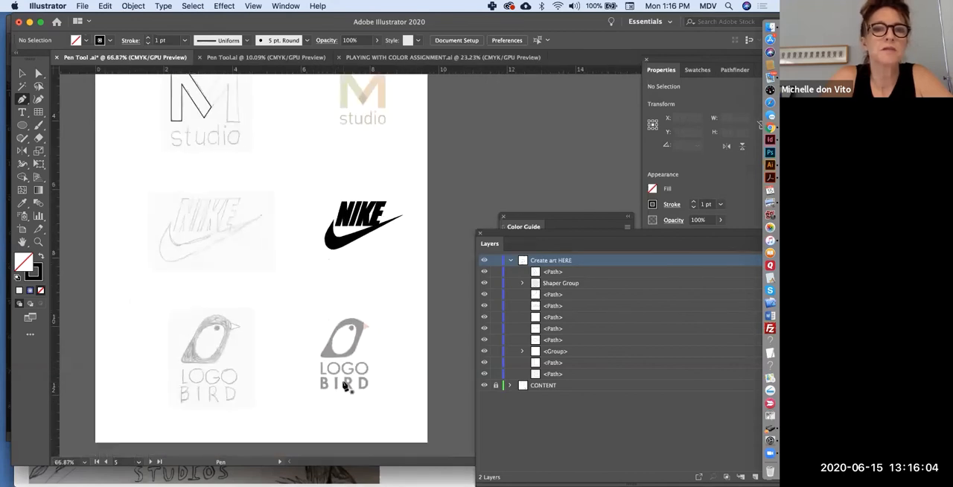
scroll(307, 225, "down", 2)
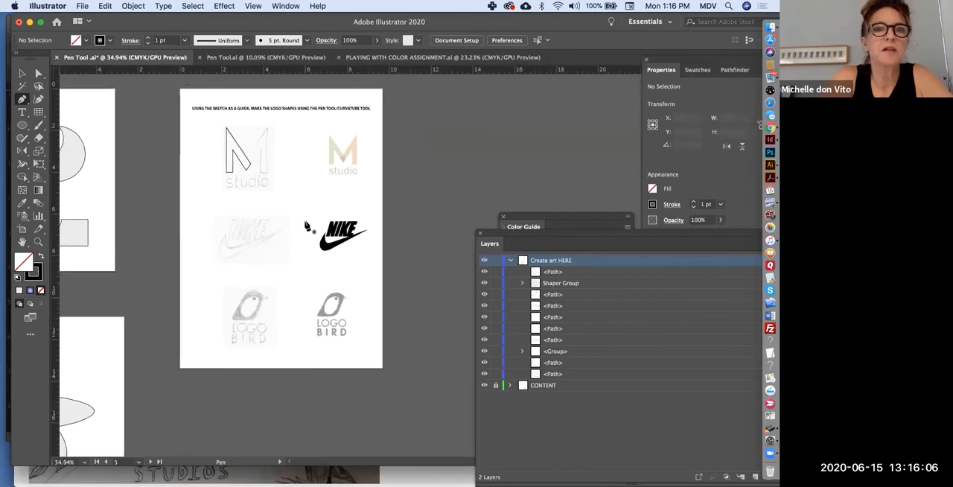
scroll(306, 226, "left", 5)
scroll(307, 226, "up", 3)
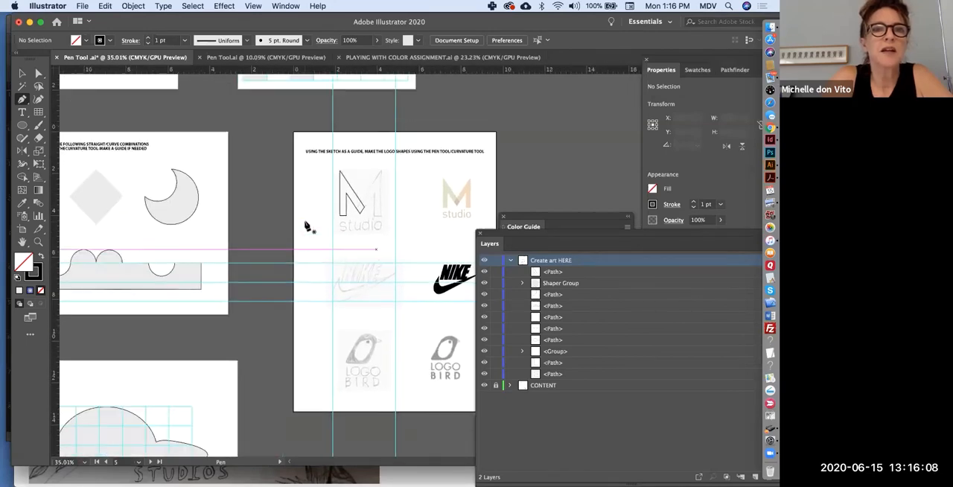
scroll(297, 224, "up", 5)
scroll(297, 225, "left", 2)
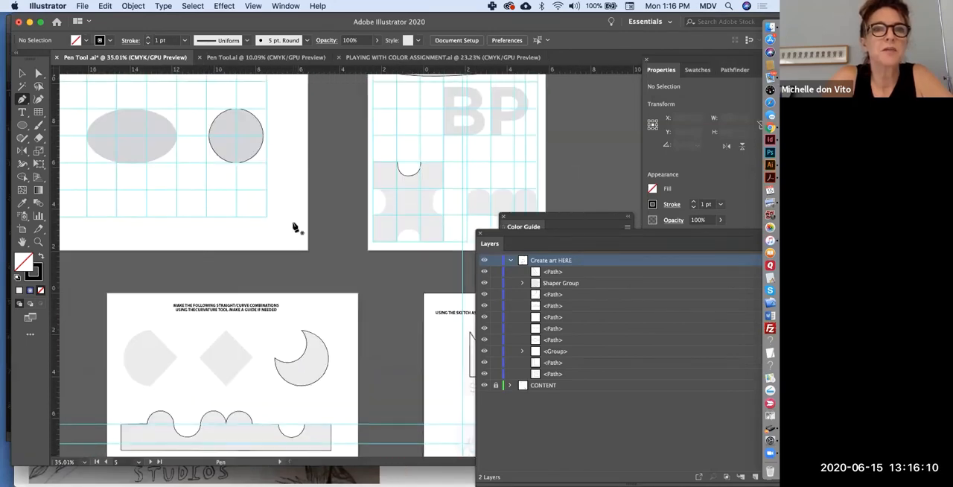
scroll(296, 226, "down", 3)
scroll(295, 227, "up", 3)
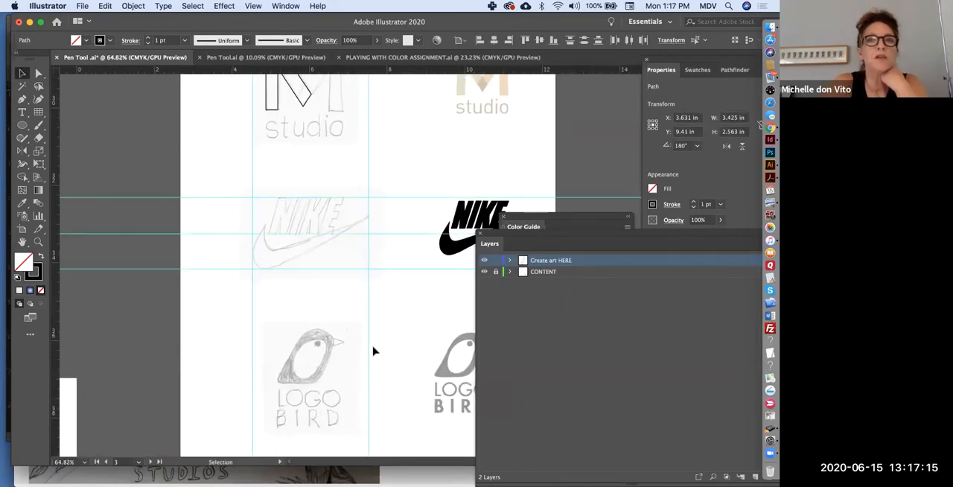
Hide the CONTENT layer to view the traced artwork alone across all artboards, and show the layer again.
scroll(374, 351, "down", 6)
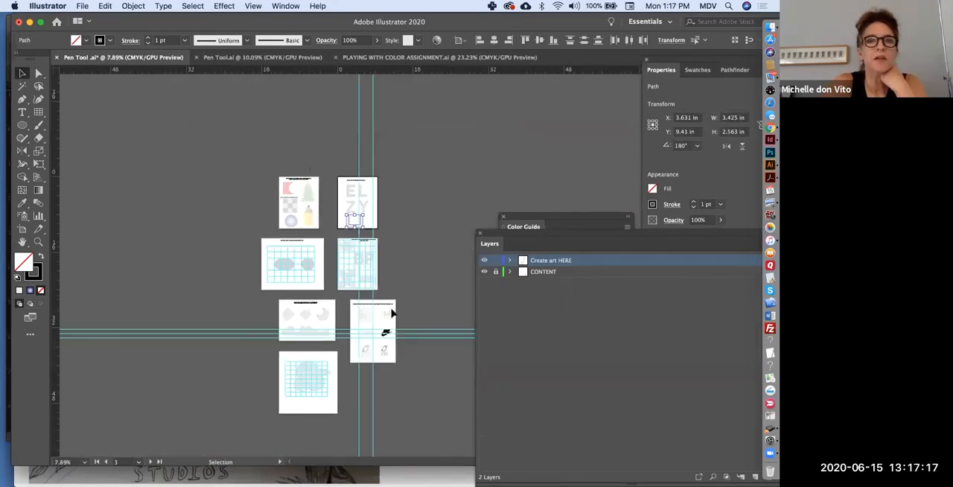
left_click(485, 272)
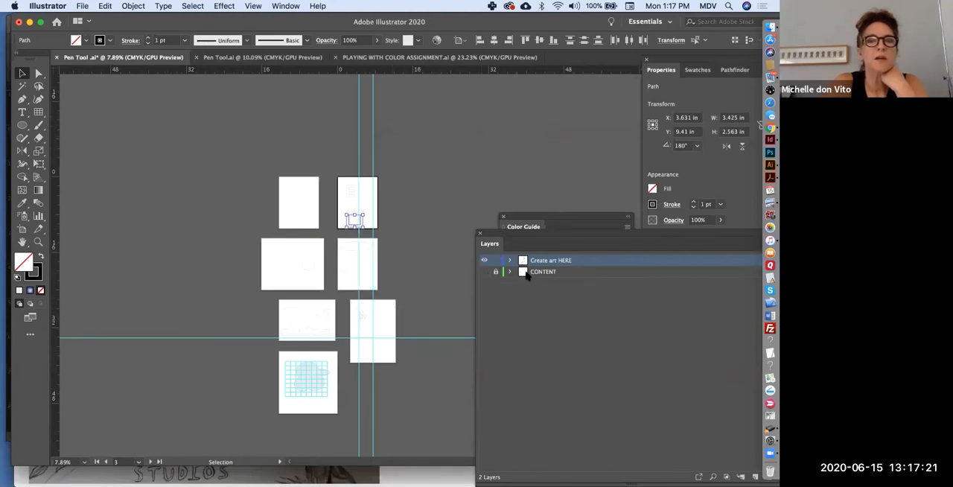
left_click(485, 272)
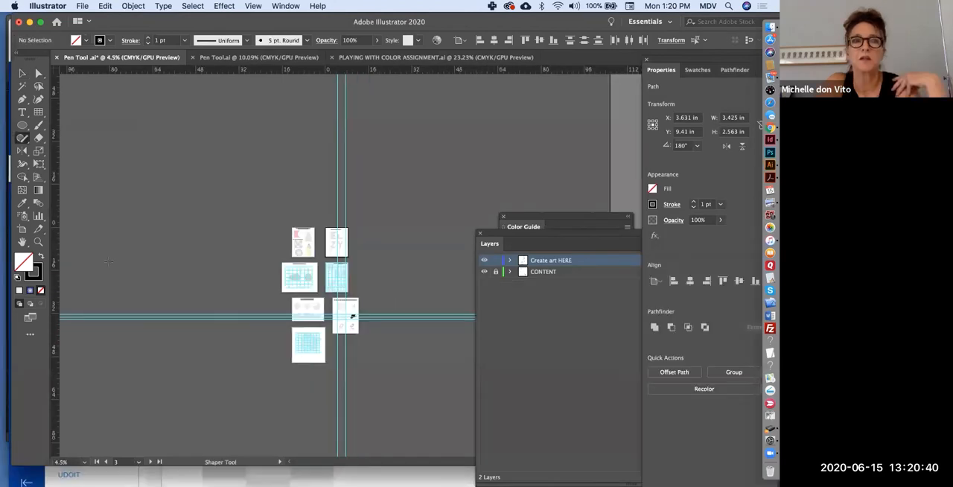